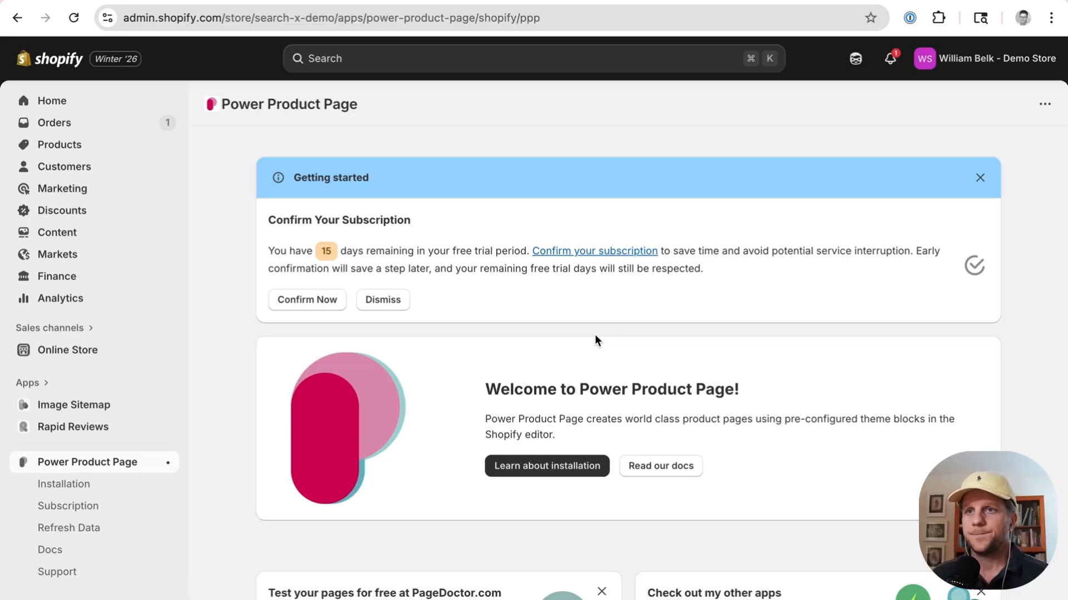
# Step: Open the Power Product Page installation instructions
pyautogui.scroll(-1, 595, 335)
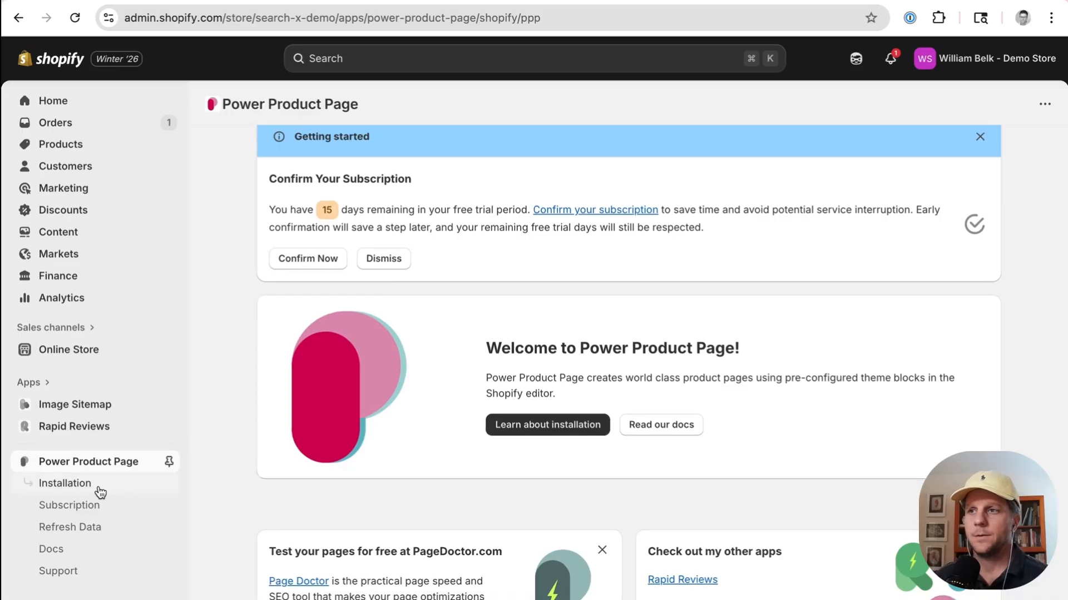
pyautogui.click(533, 431)
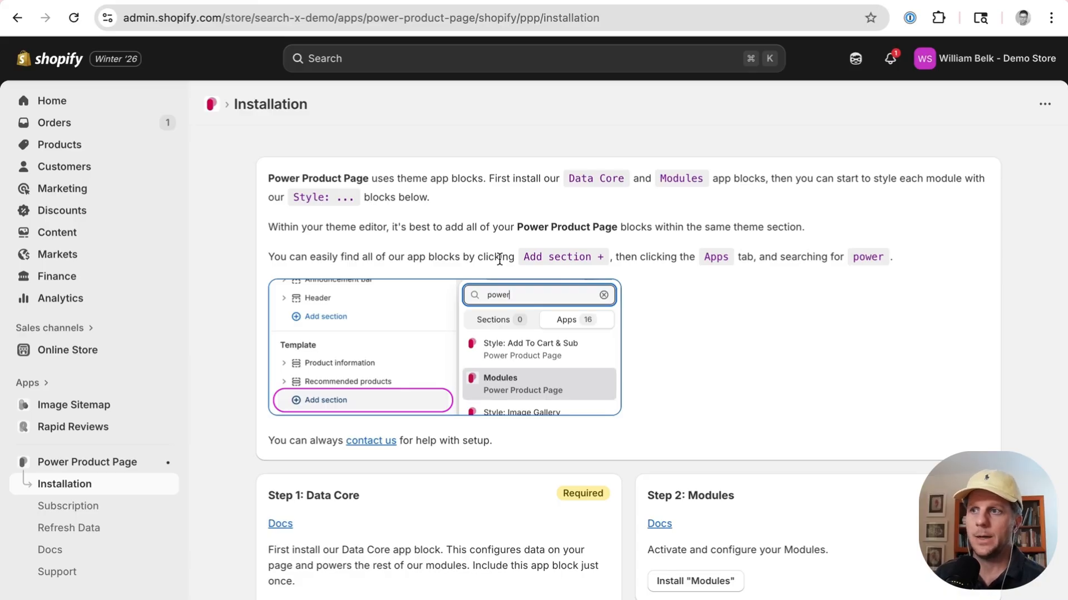
# Step: Review the installation steps for the Data Core and Modules app blocks and the optional style blocks
pyautogui.scroll(-3, 499, 259)
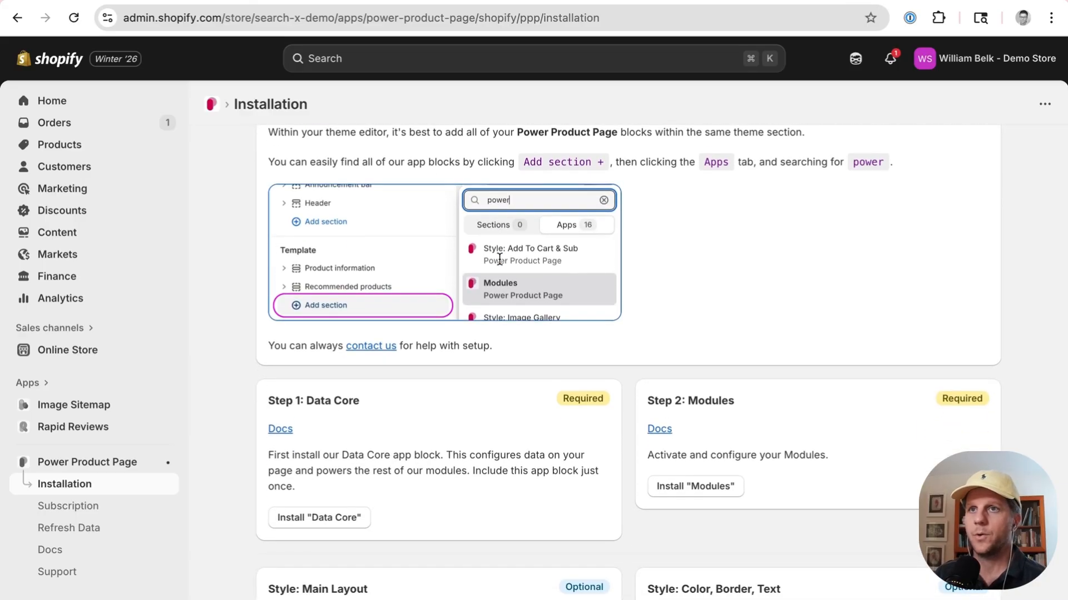
pyautogui.scroll(-6, 503, 301)
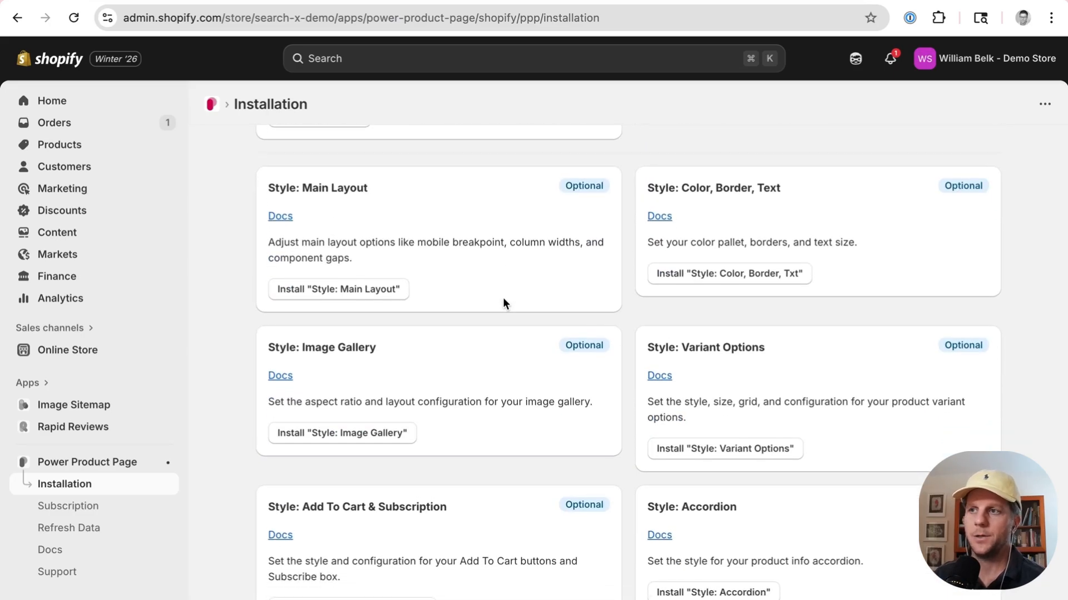
pyautogui.scroll(6, 503, 299)
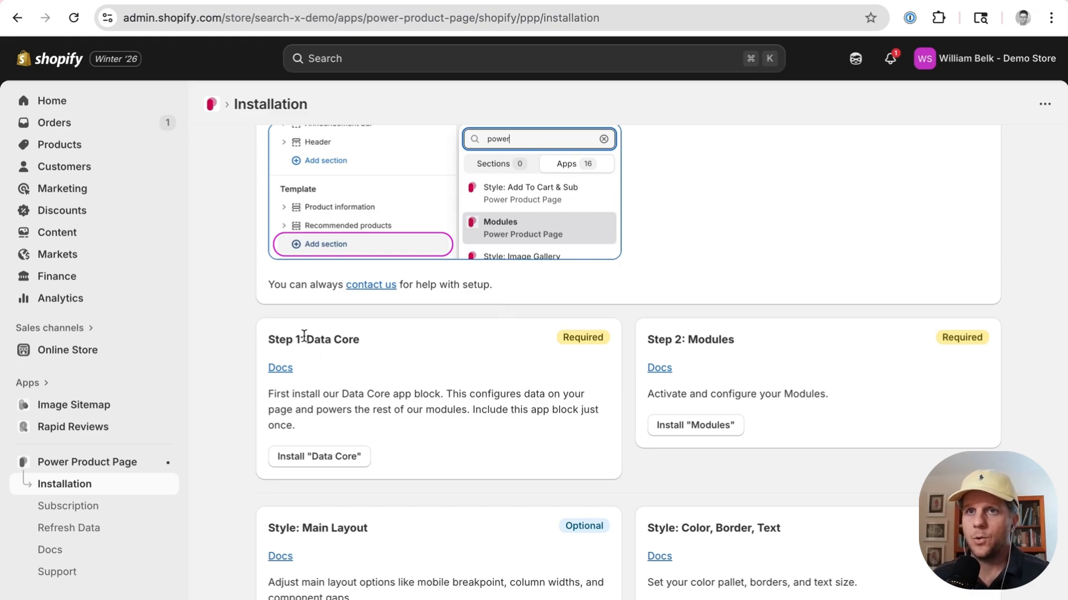
pyautogui.moveTo(306, 339); pyautogui.dragTo(348, 335)
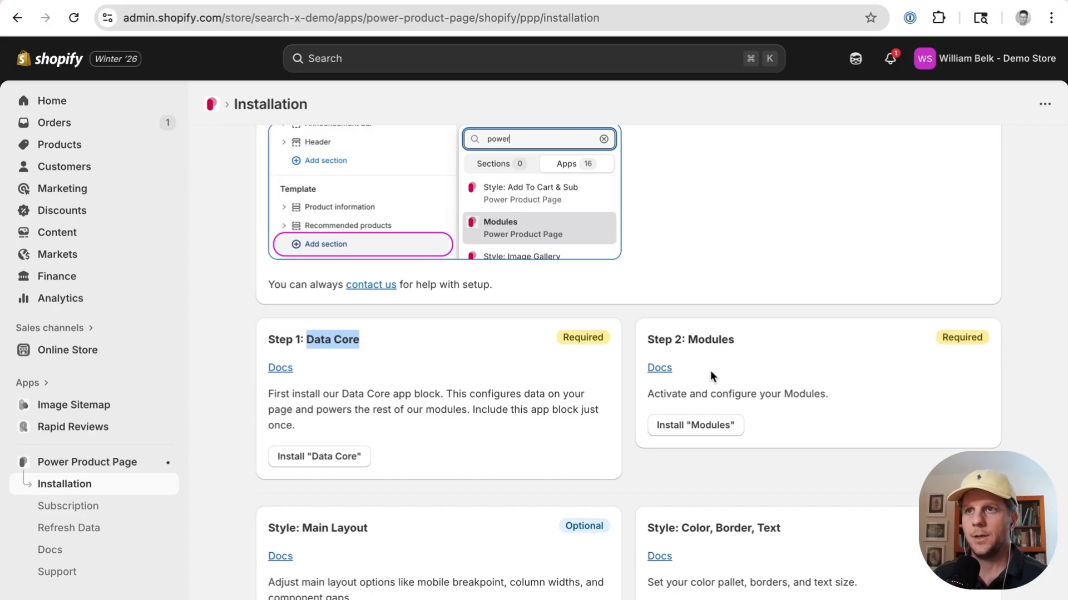
pyautogui.doubleClick(705, 340)
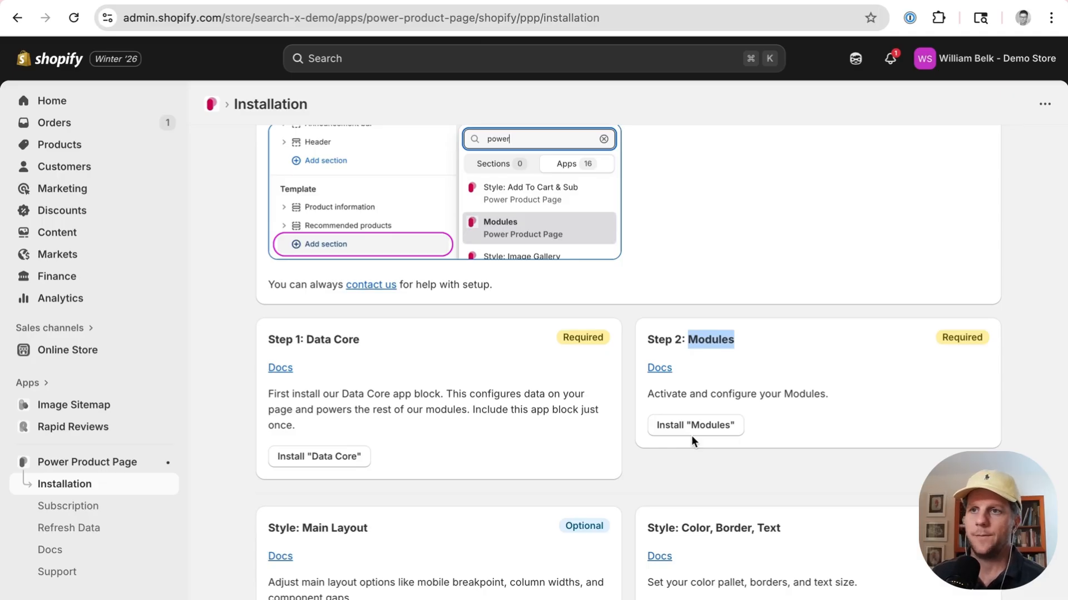
pyautogui.scroll(-5, 692, 436)
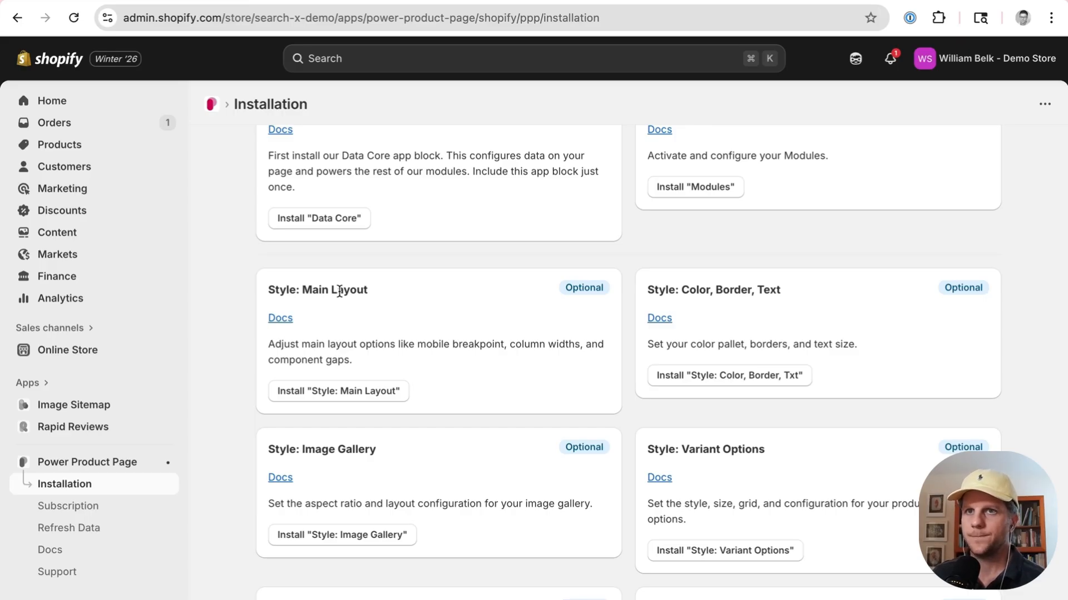
pyautogui.scroll(4, 339, 292)
pyautogui.scroll(-1, 369, 422)
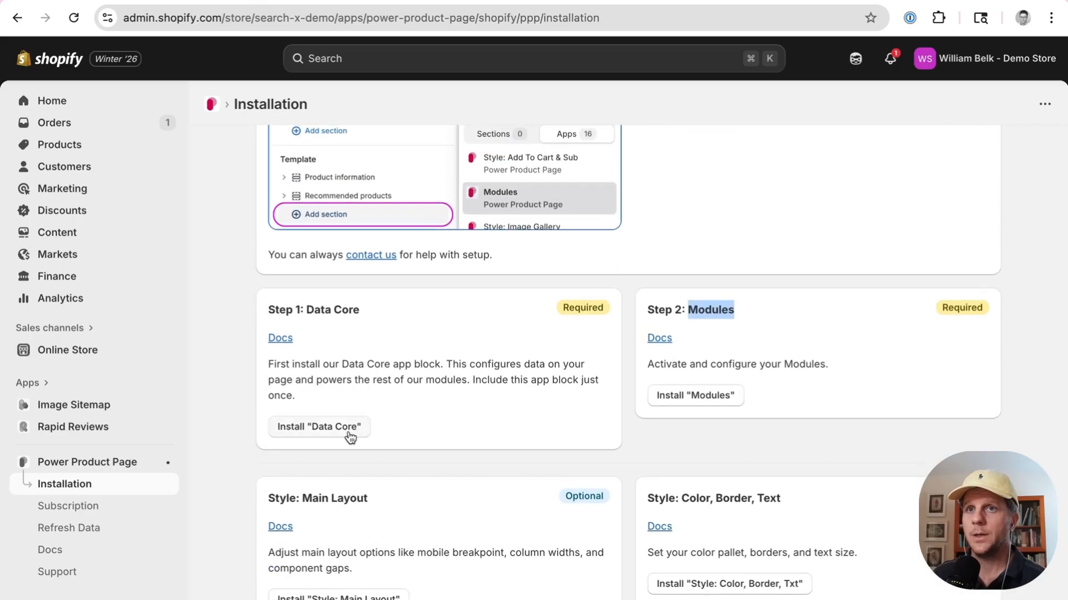
# Step: Install the Data Core app block by choosing the Debut - PPP theme, opening it in the theme editor
pyautogui.click(341, 435)
pyautogui.scroll(-4, 430, 395)
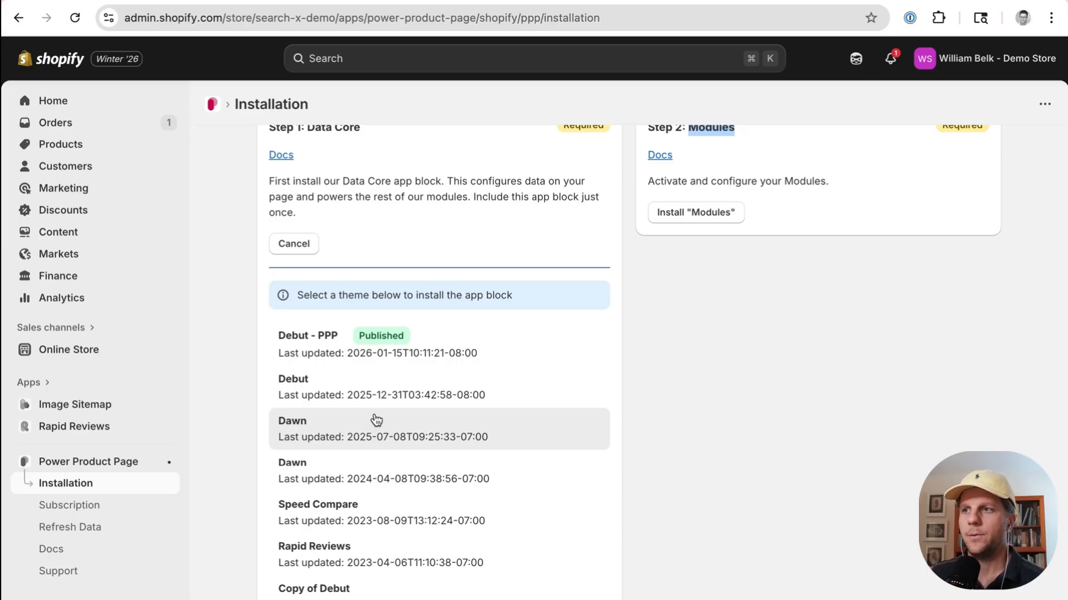
pyautogui.scroll(1, 376, 420)
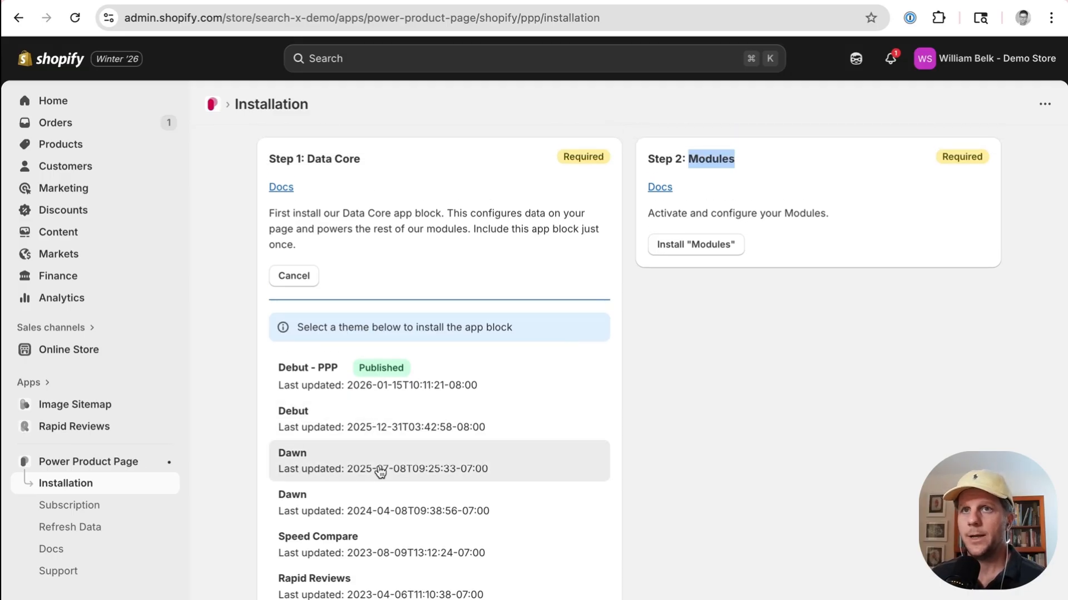
pyautogui.click(302, 275)
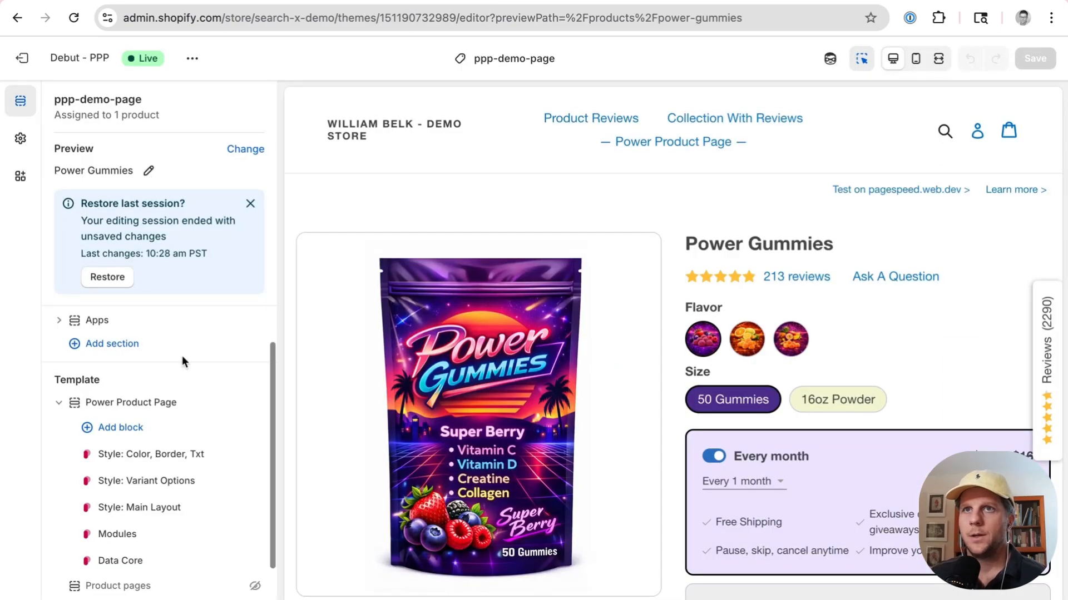
# Step: Open the Data Core block in the product template to see its description, then return to the block list
pyautogui.scroll(-3, 415, 221)
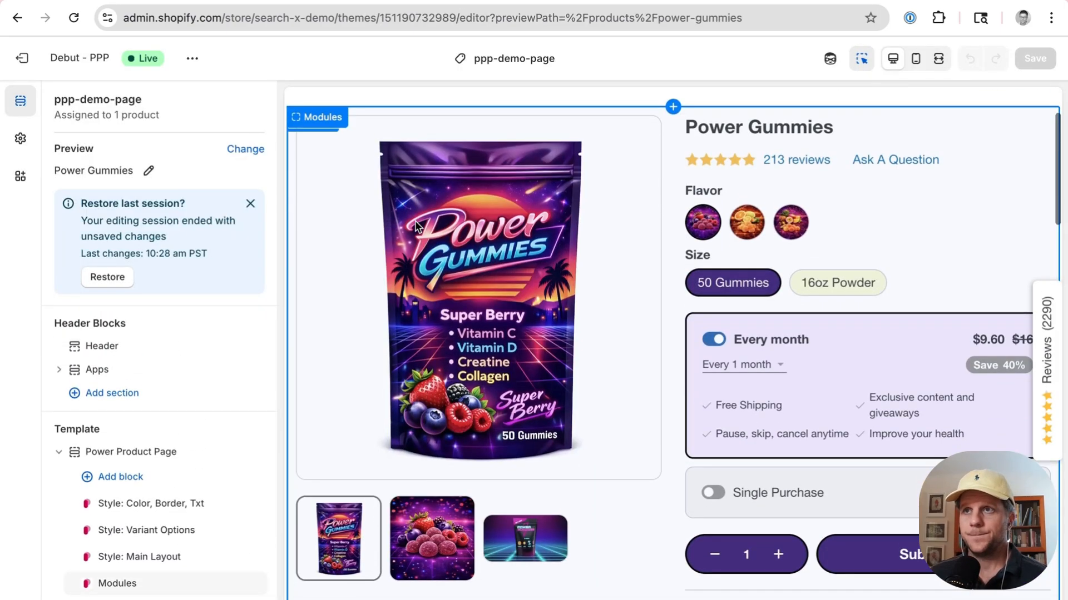
pyautogui.scroll(-3, 184, 456)
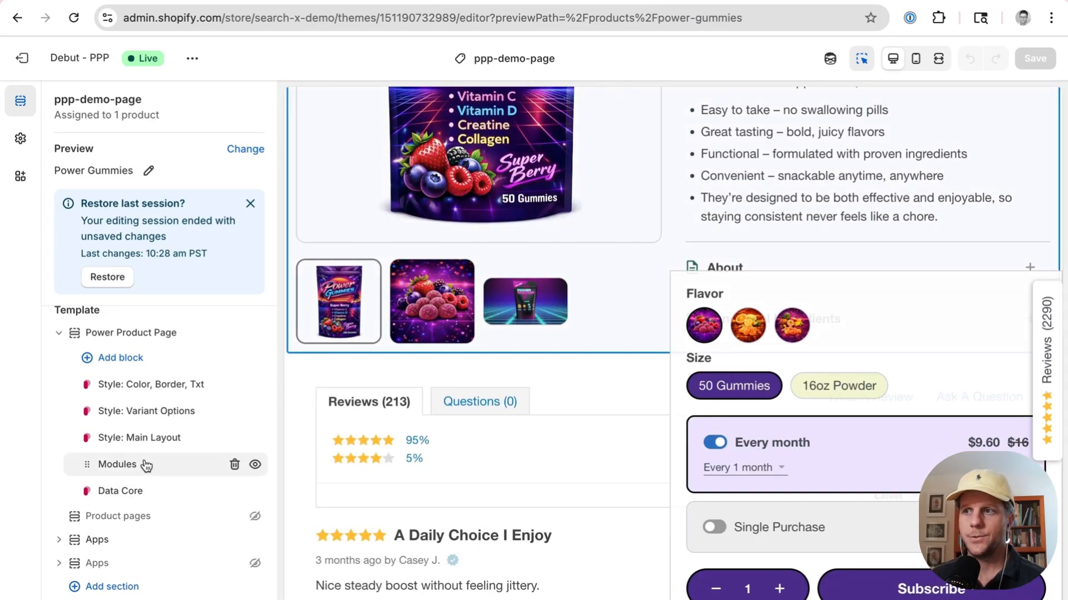
pyautogui.click(138, 491)
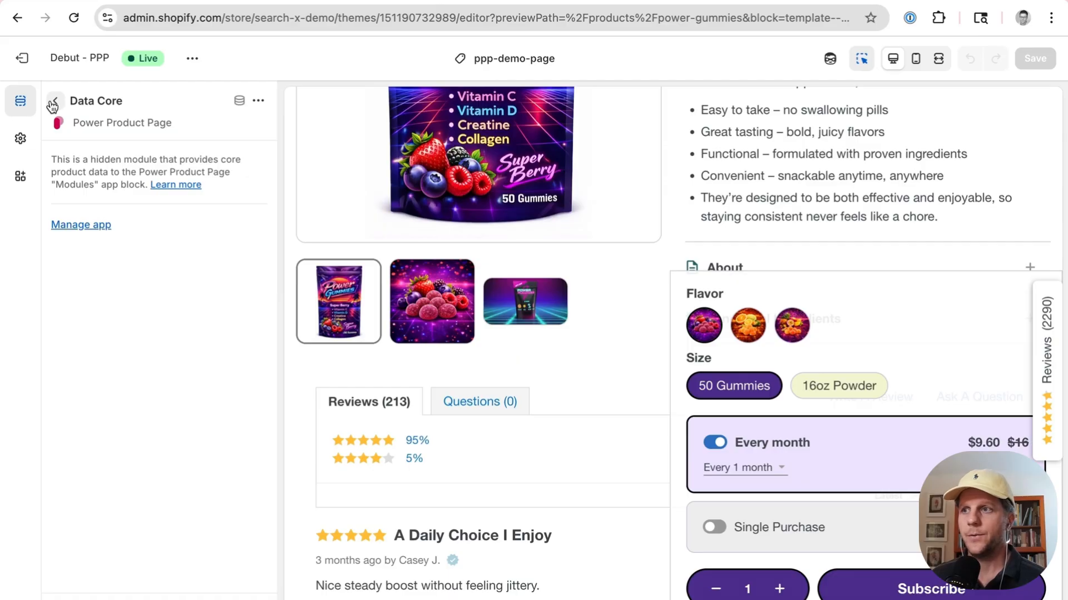
pyautogui.click(54, 101)
# Step: Open the Modules block and review its Active Modules and other settings
pyautogui.click(152, 459)
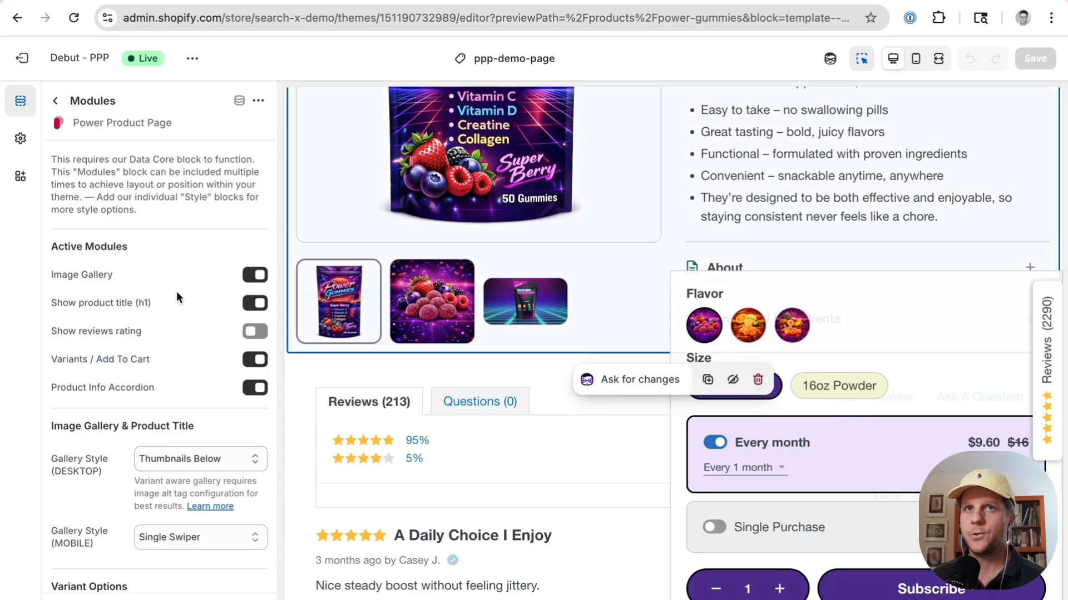
pyautogui.scroll(-1, 207, 299)
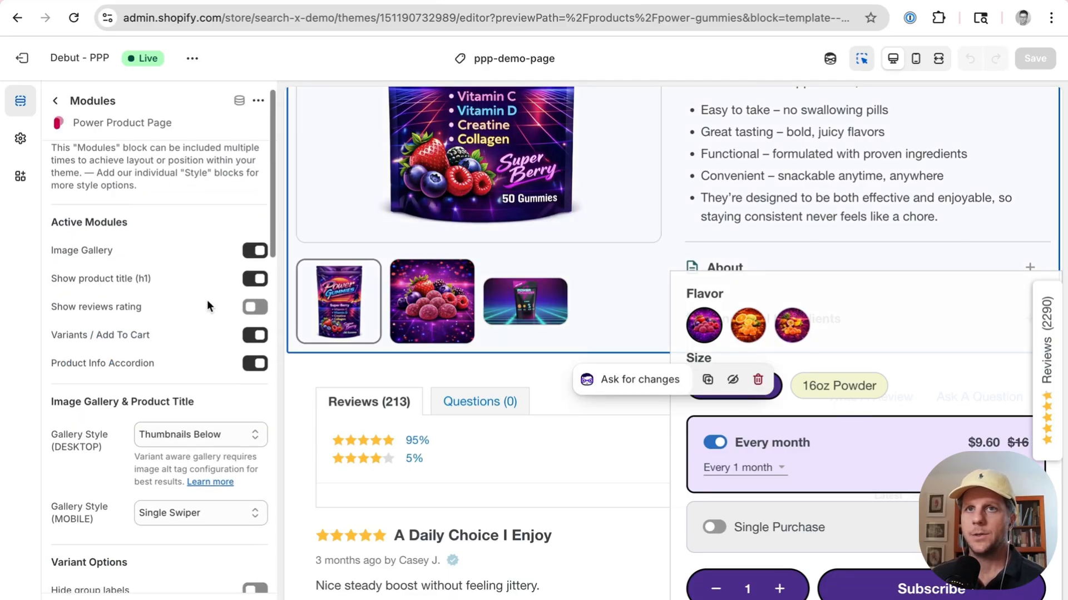
pyautogui.scroll(-3, 193, 364)
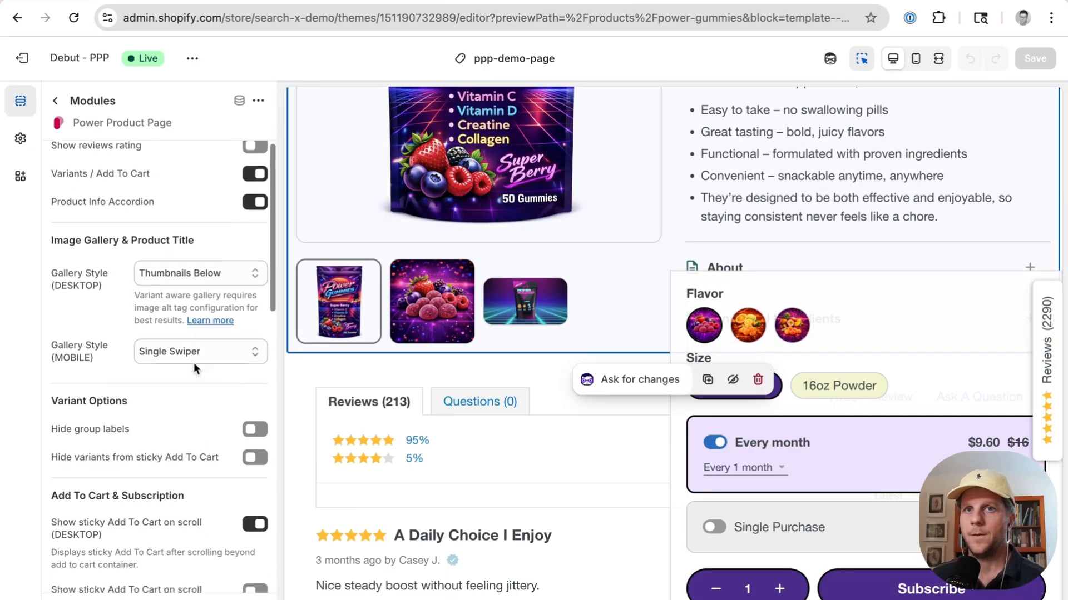
pyautogui.scroll(-10, 194, 368)
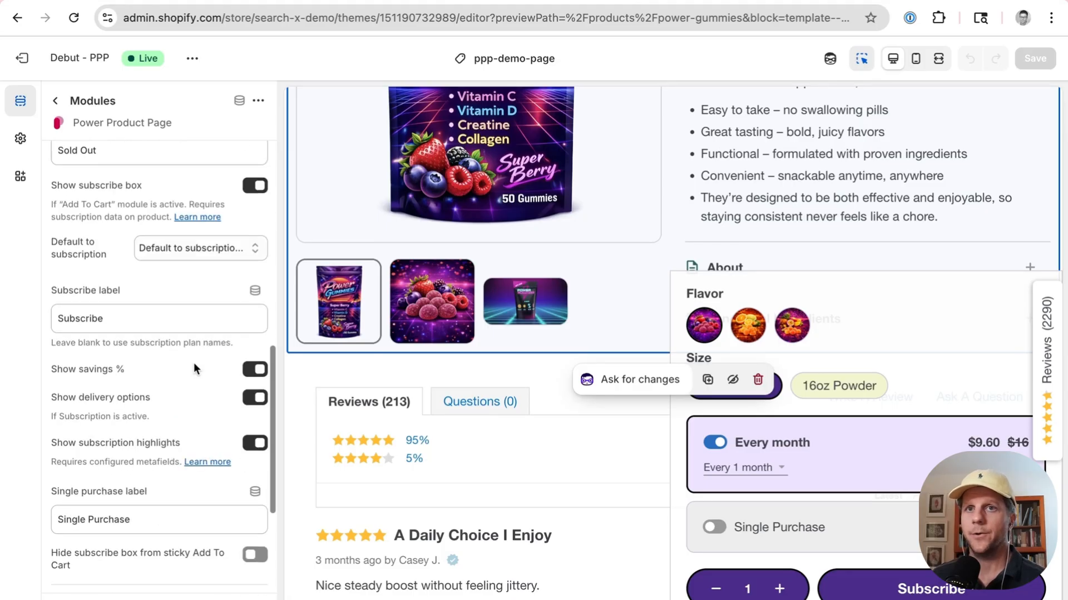
pyautogui.scroll(13, 193, 369)
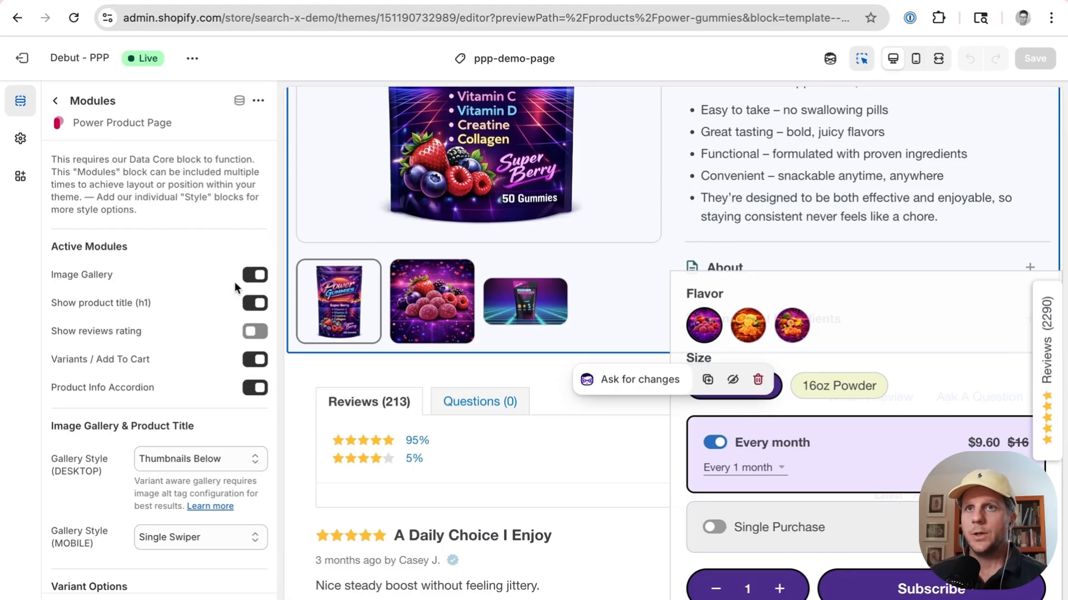
# Step: Switch the Image Gallery and Show product title (h1) modules off and back on
pyautogui.click(250, 276)
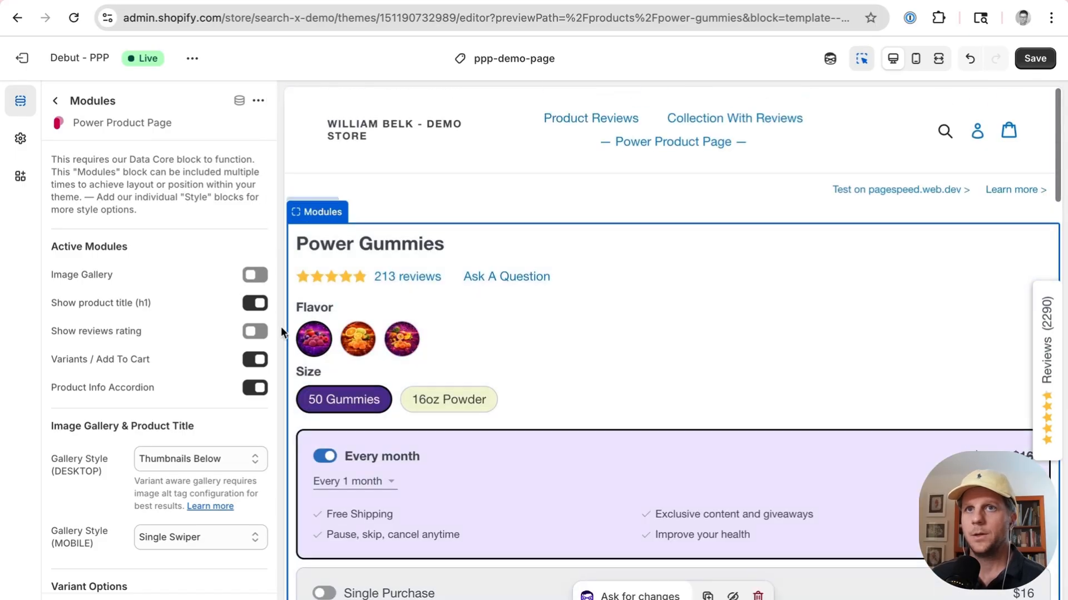
pyautogui.click(255, 274)
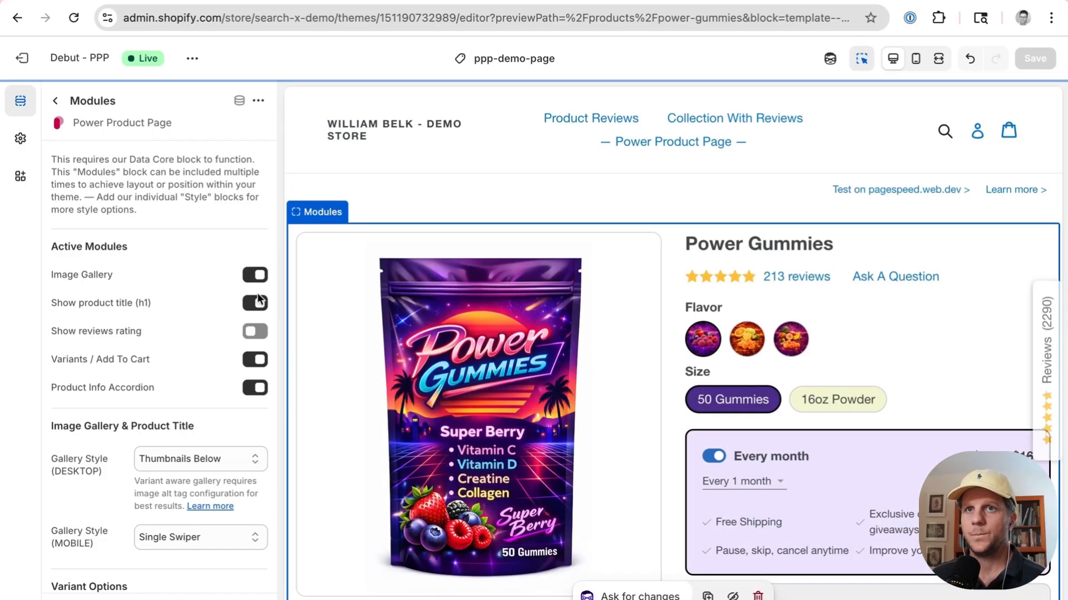
pyautogui.click(258, 301)
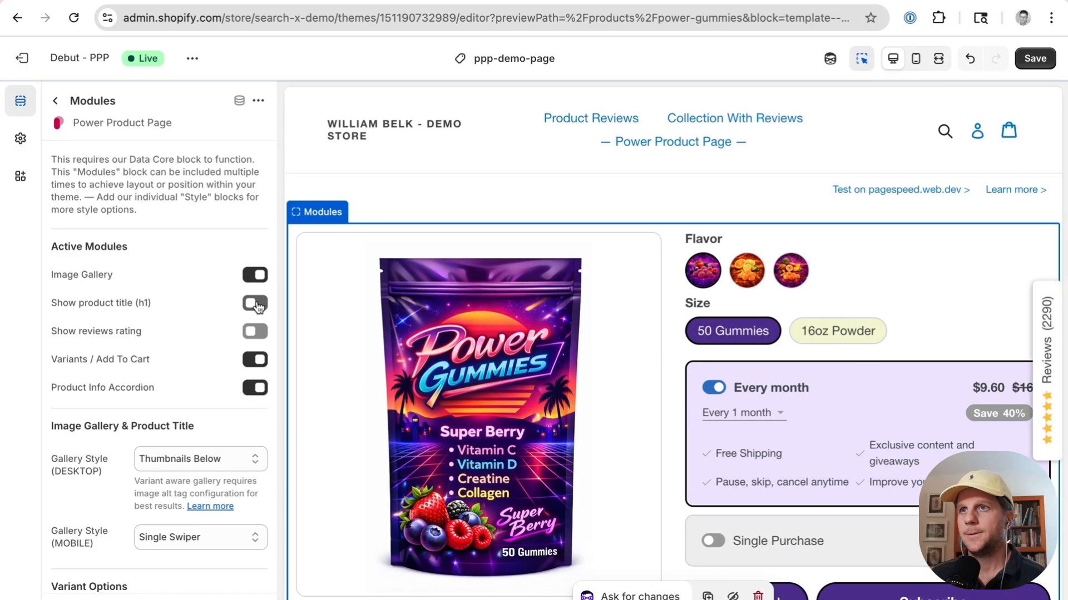
pyautogui.click(258, 304)
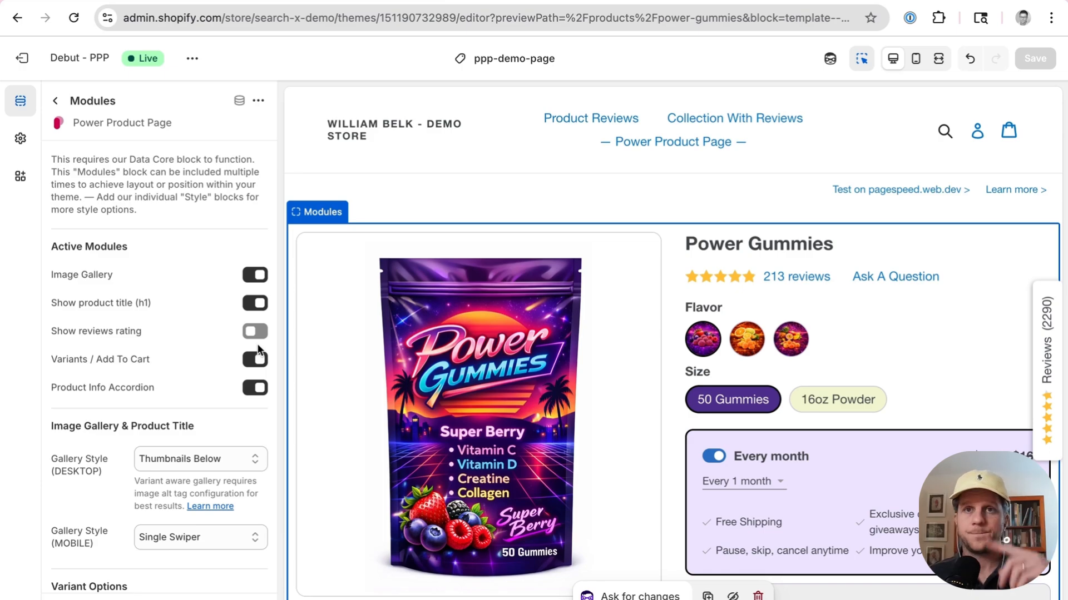
# Step: Switch the Variants / Add To Cart and Product Info Accordion modules off and back on
pyautogui.click(254, 359)
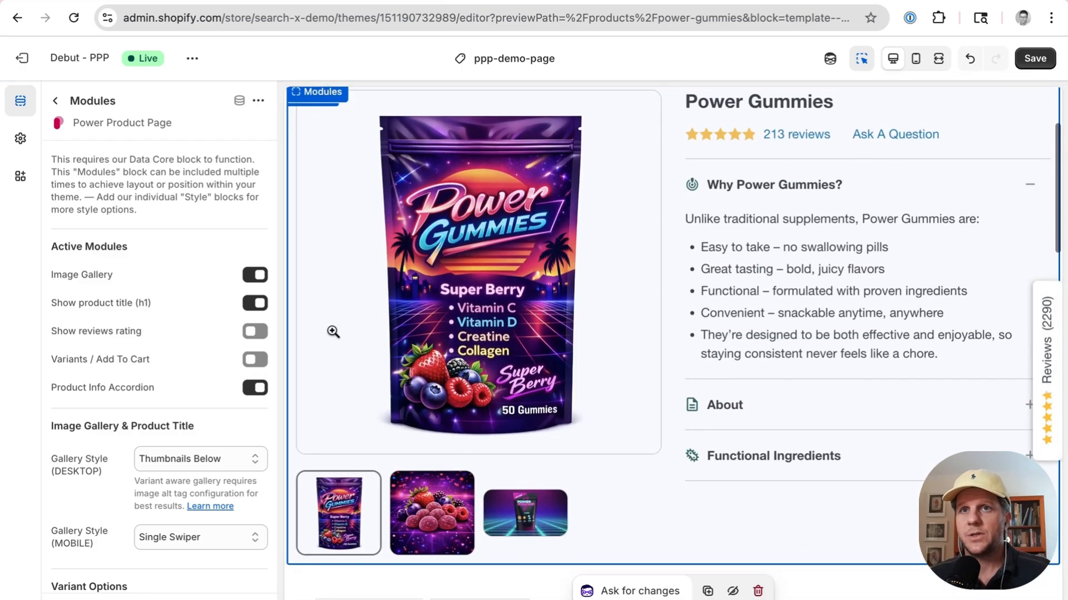
pyautogui.click(244, 361)
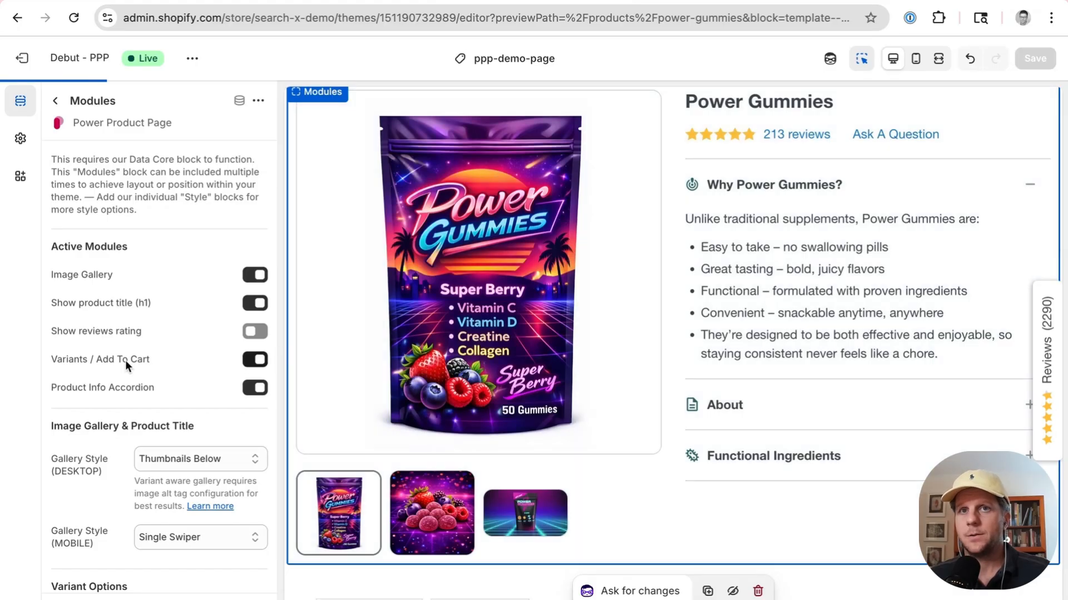
pyautogui.click(253, 390)
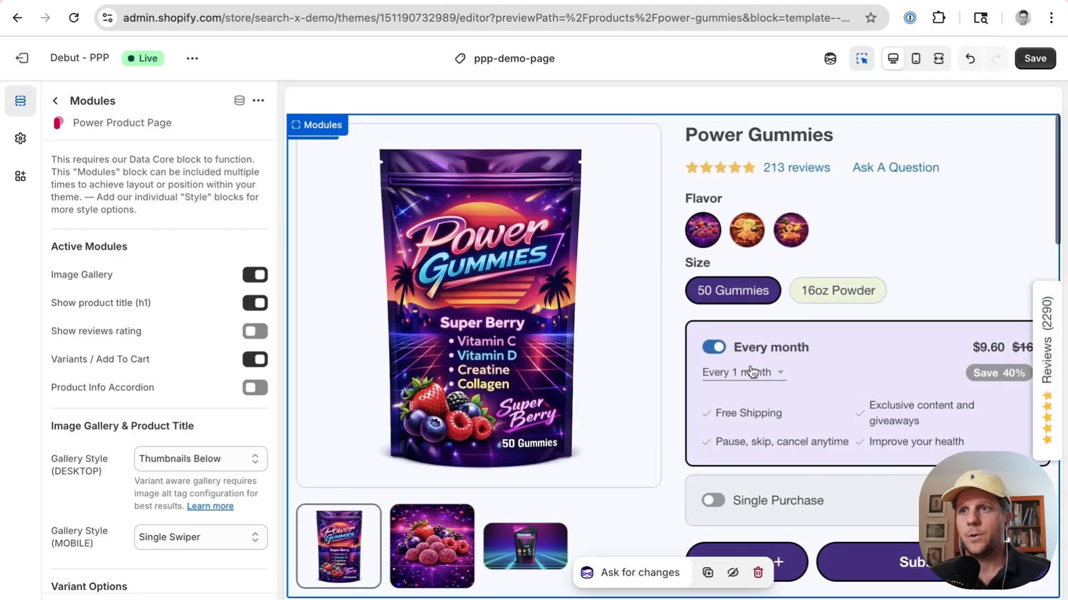
pyautogui.scroll(-5, 751, 370)
pyautogui.click(240, 383)
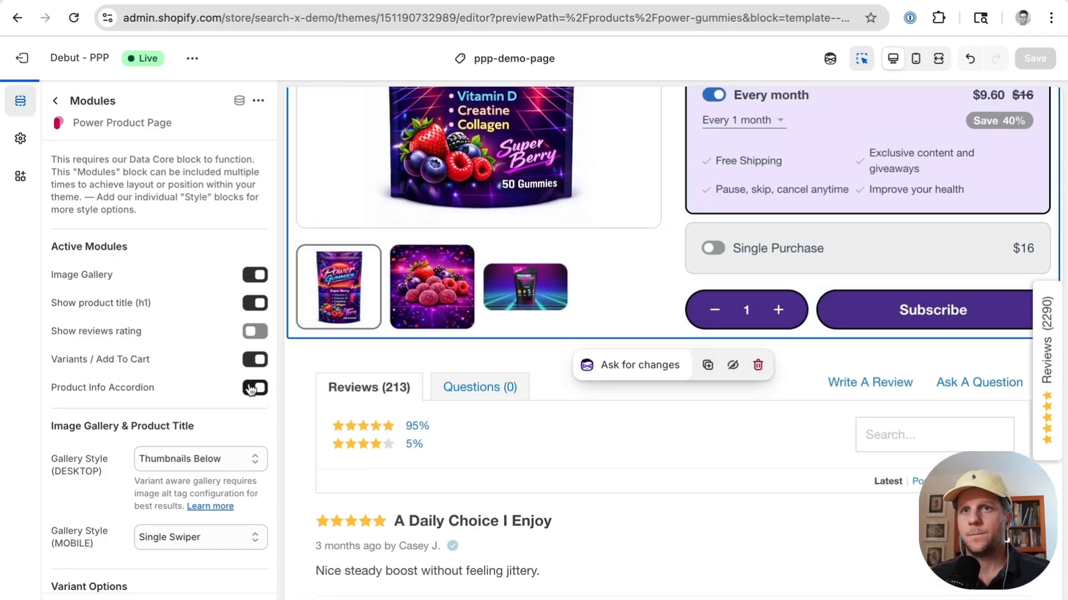
# Step: Change the desktop gallery style to Single Swiper, then back to Thumbnails Below
pyautogui.scroll(-2, 759, 289)
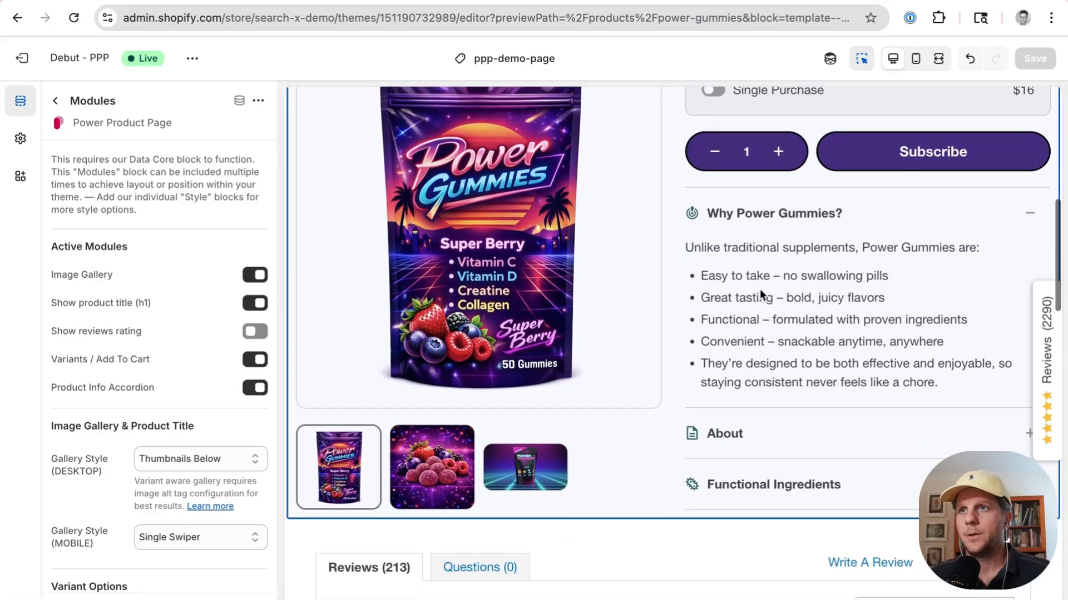
pyautogui.scroll(-2, 208, 281)
pyautogui.scroll(-3, 208, 279)
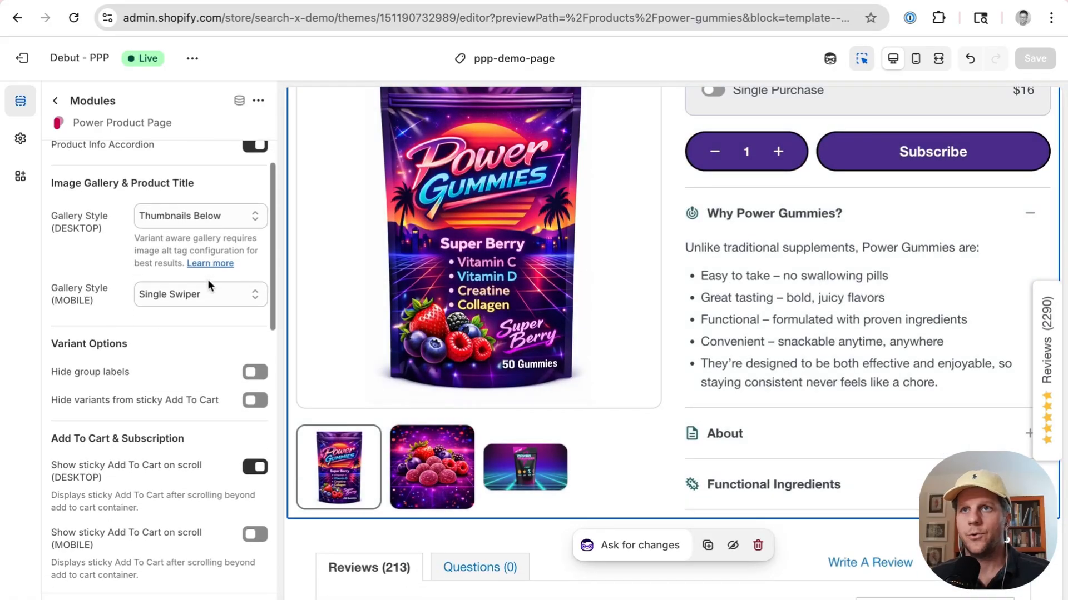
pyautogui.scroll(2, 208, 279)
pyautogui.click(209, 303)
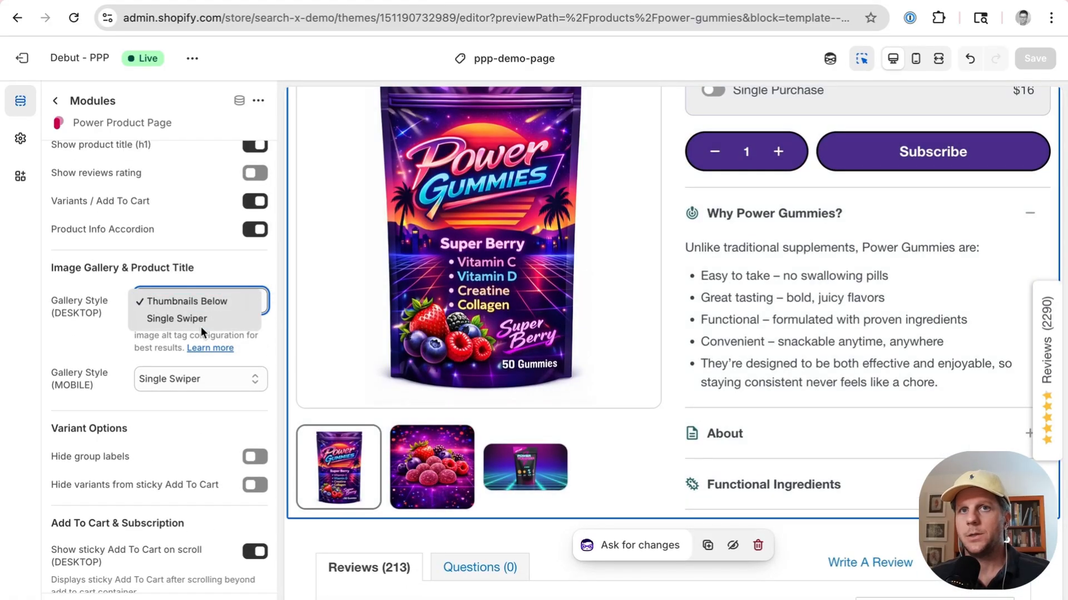
pyautogui.click(199, 315)
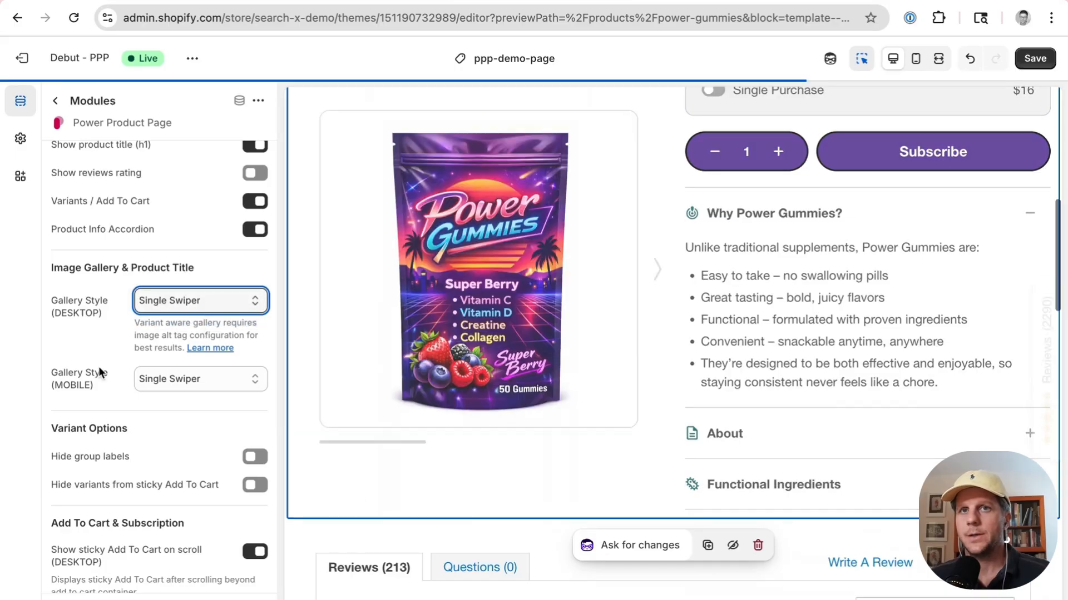
pyautogui.click(214, 299)
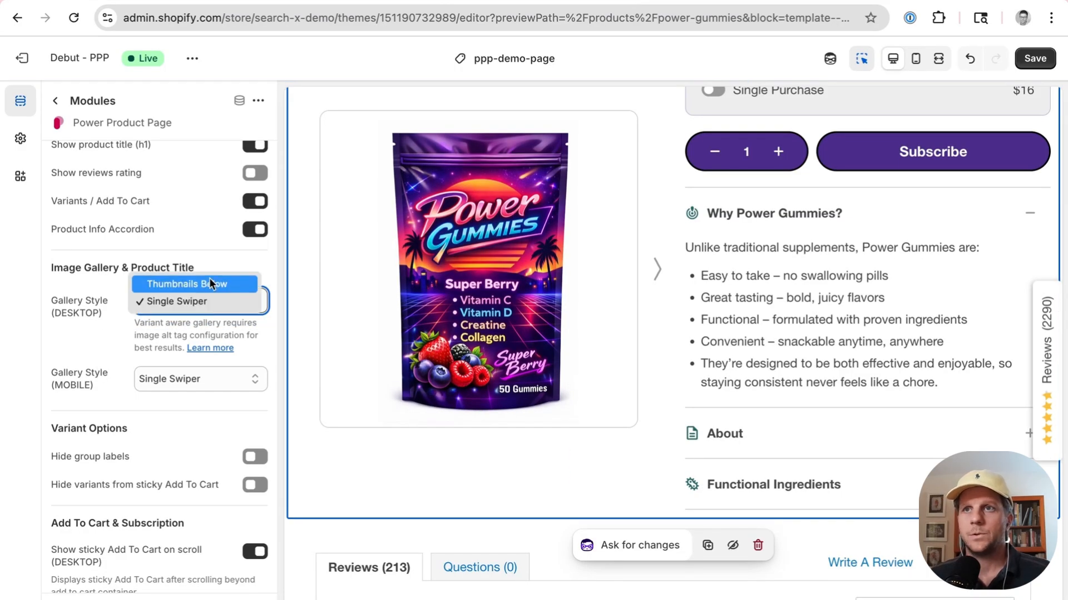
pyautogui.click(209, 278)
# Step: Review the Variant Options and Add To Cart & Subscription settings of the Modules block
pyautogui.scroll(-4, 209, 278)
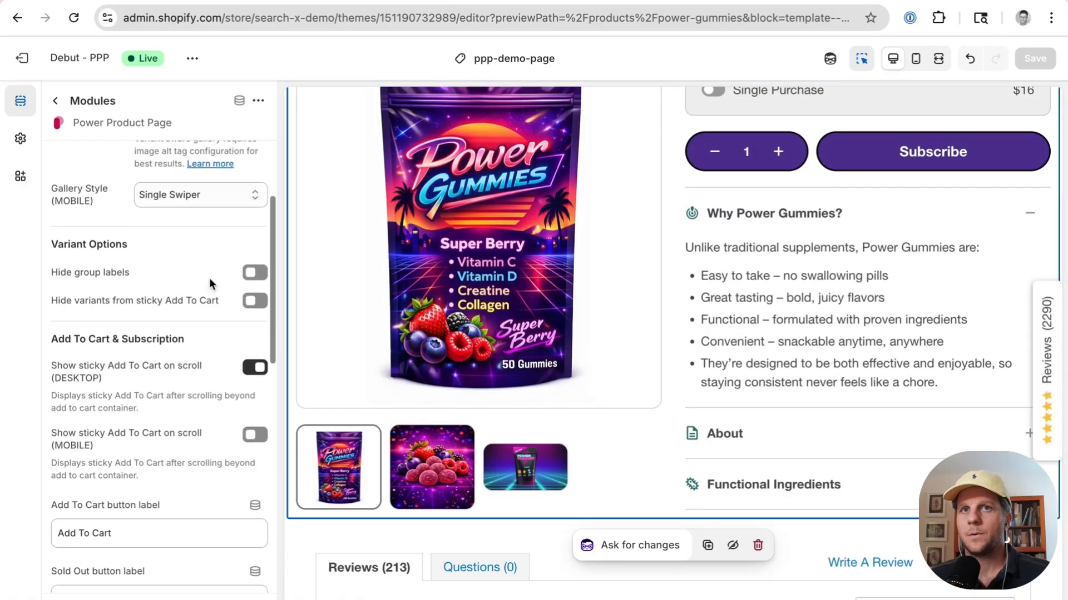
pyautogui.scroll(-1, 118, 333)
pyautogui.scroll(-1, 118, 334)
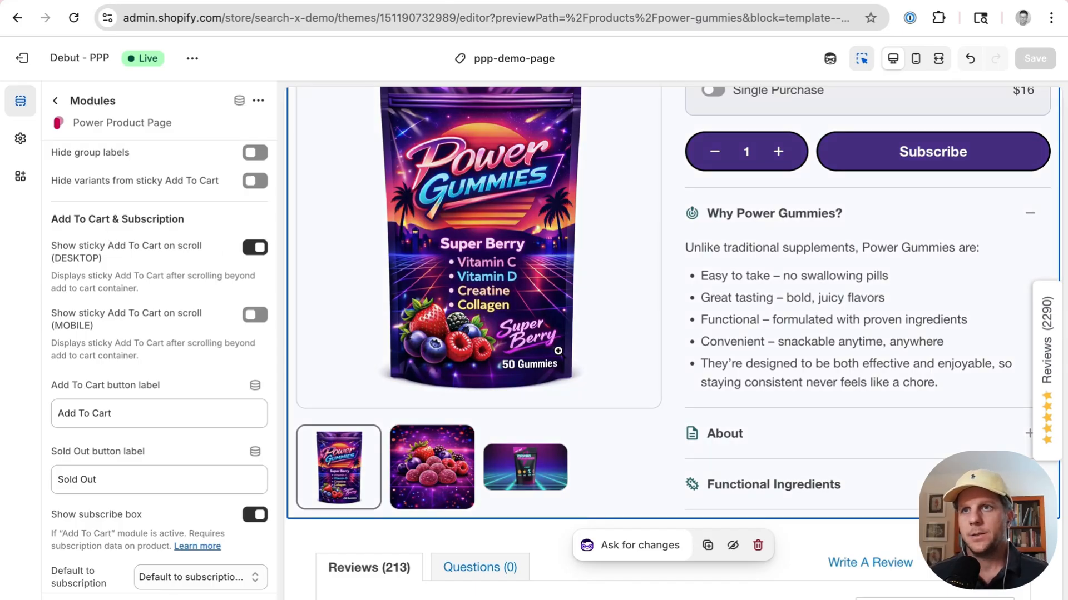
# Step: Switch the Show subscribe box option of the Modules block off and back on
pyautogui.scroll(-10, 559, 356)
pyautogui.scroll(-1, 559, 355)
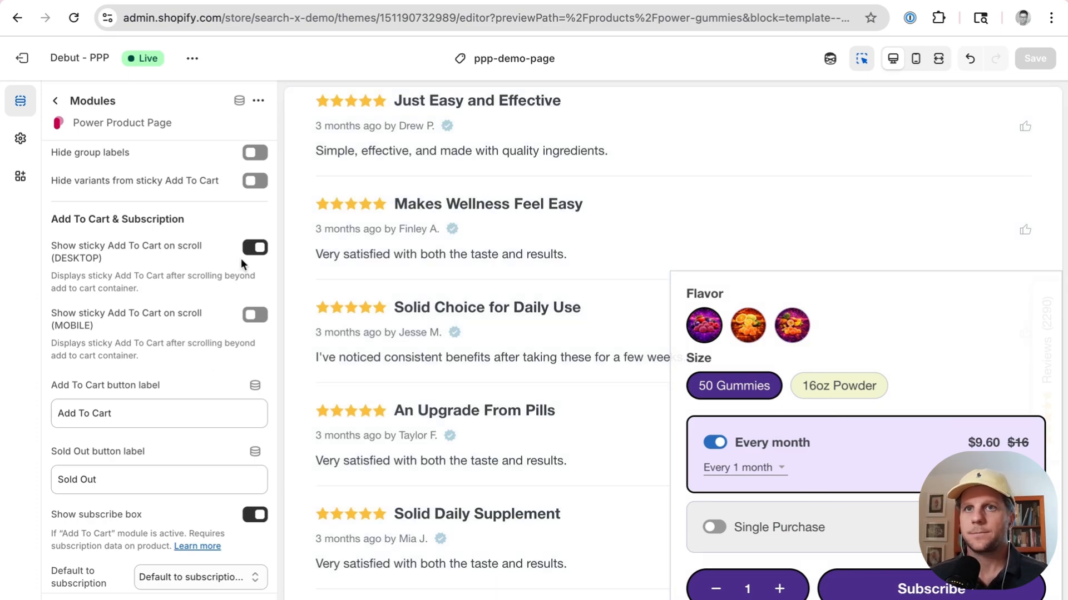
pyautogui.scroll(15, 423, 298)
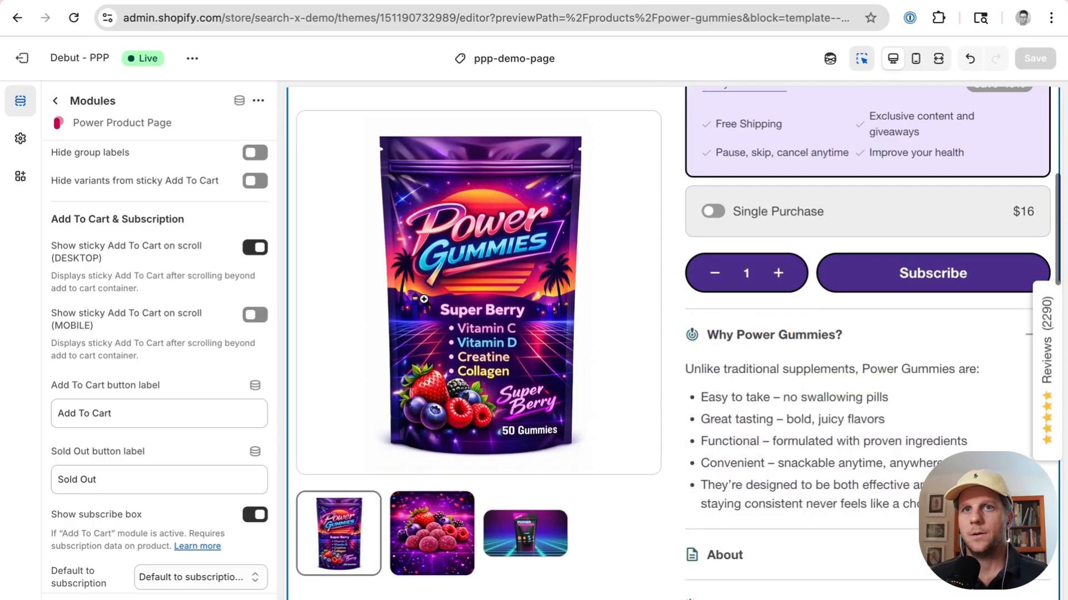
pyautogui.scroll(-5, 148, 335)
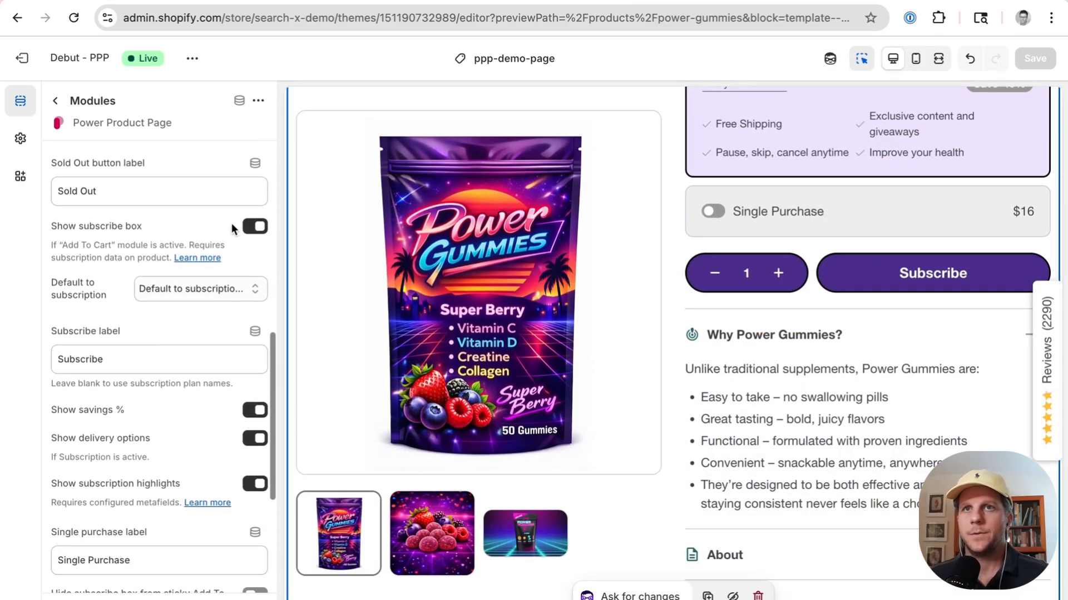
pyautogui.scroll(5, 596, 362)
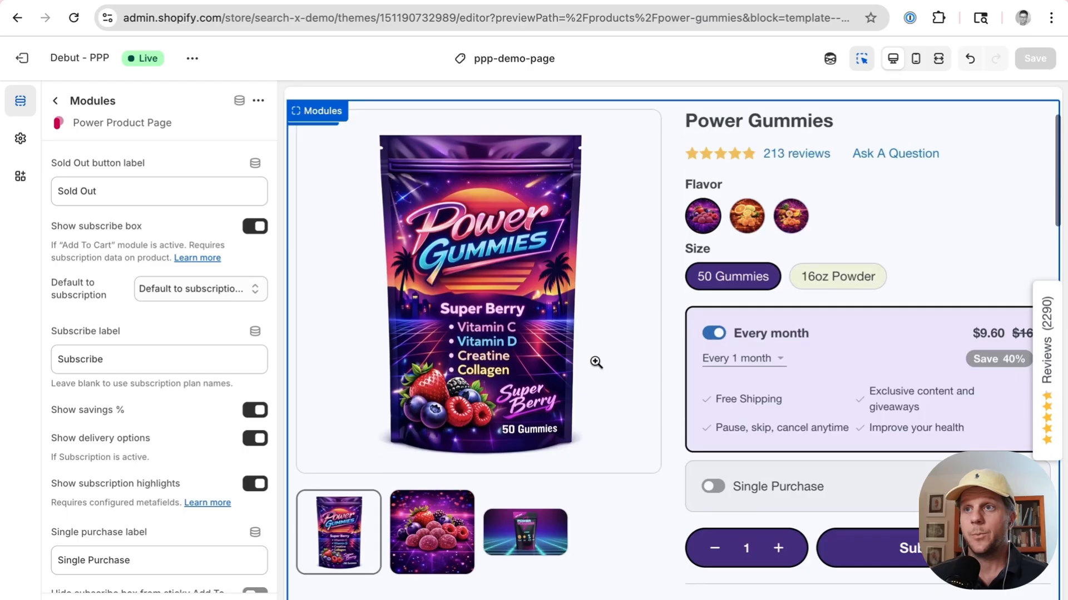
pyautogui.click(251, 227)
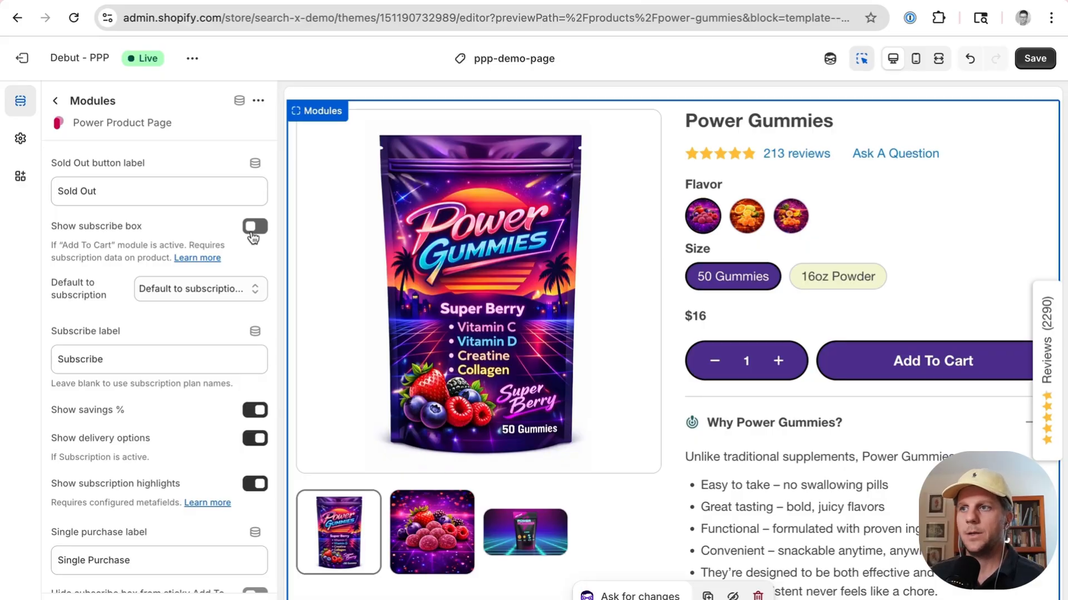
pyautogui.click(253, 236)
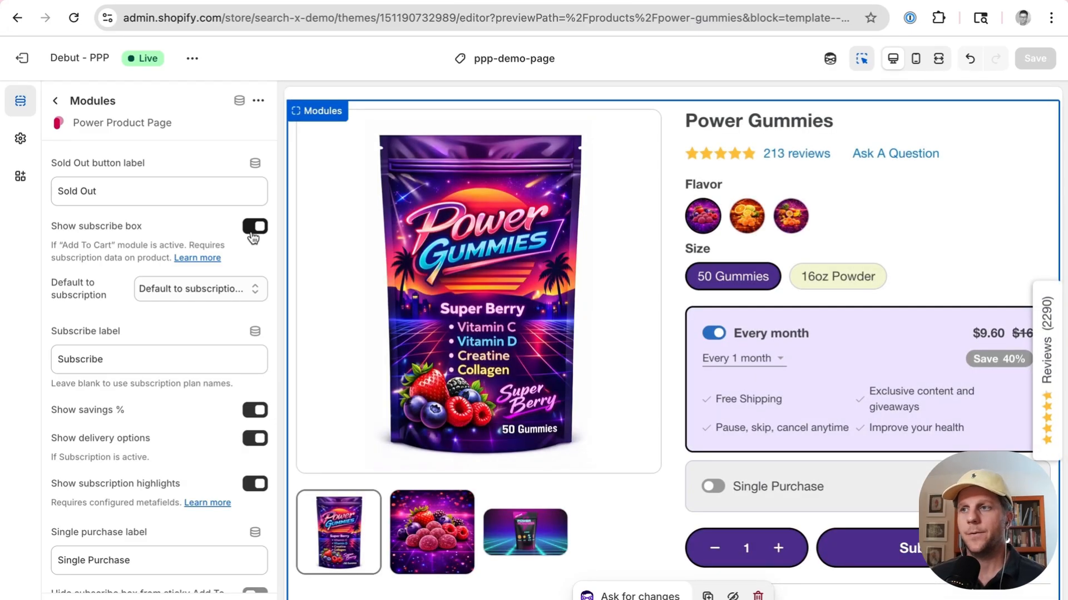
# Step: Expand the About section of the product info accordion in the page preview
pyautogui.scroll(-5, 225, 460)
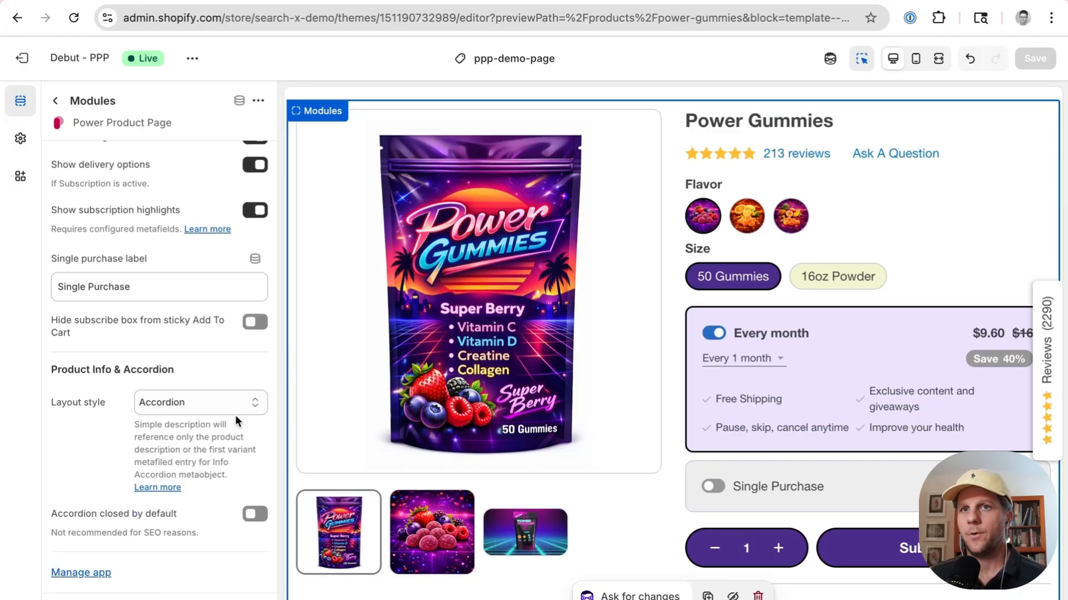
pyautogui.scroll(-5, 595, 359)
pyautogui.scroll(-3, 595, 360)
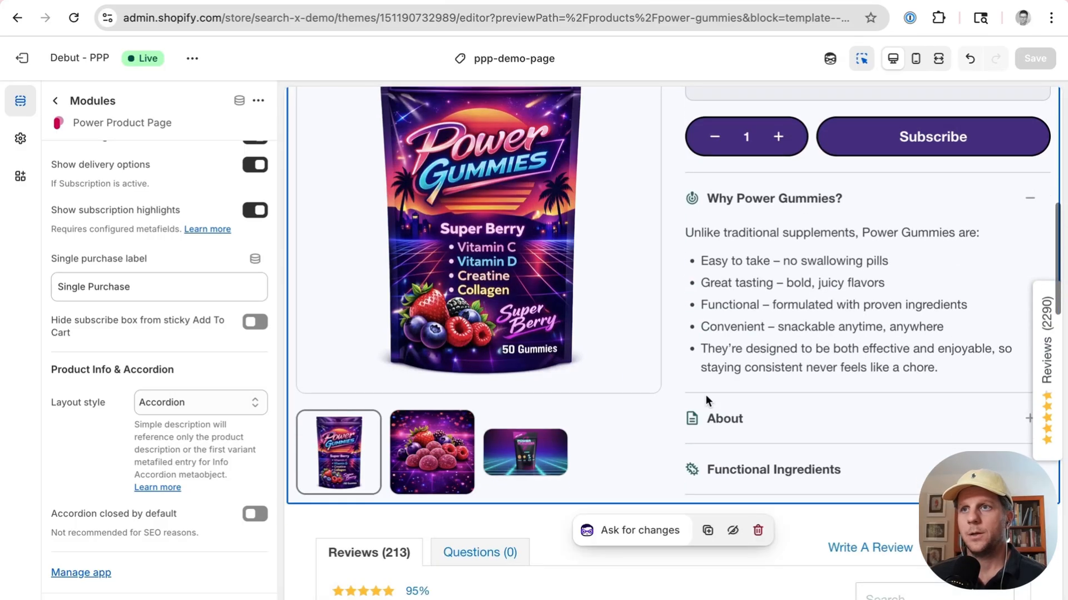
pyautogui.click(780, 405)
pyautogui.scroll(5, 591, 375)
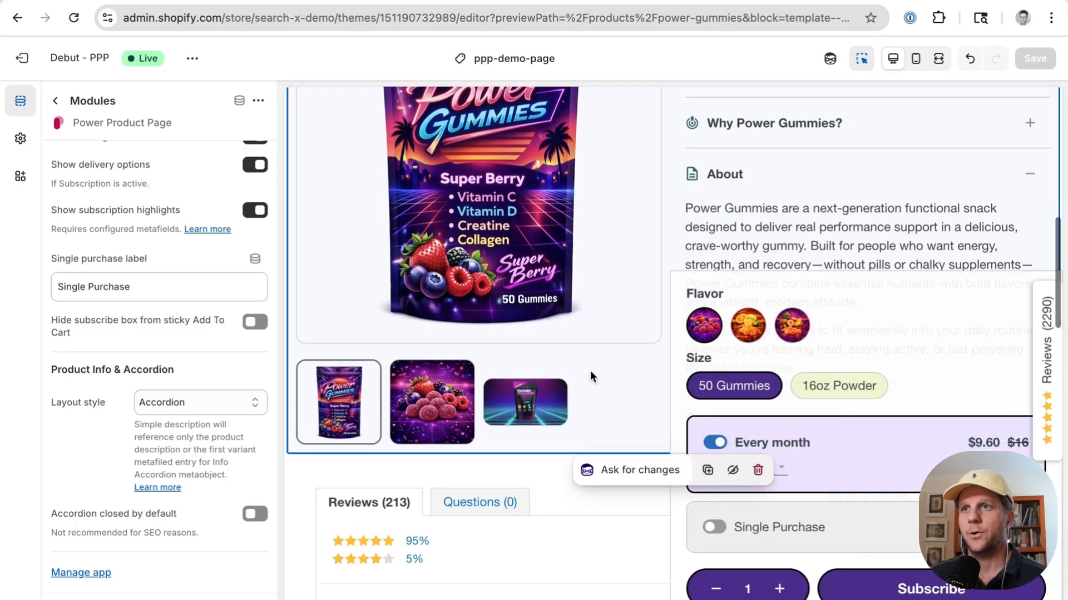
pyautogui.scroll(-3, 591, 375)
pyautogui.scroll(-1, 813, 333)
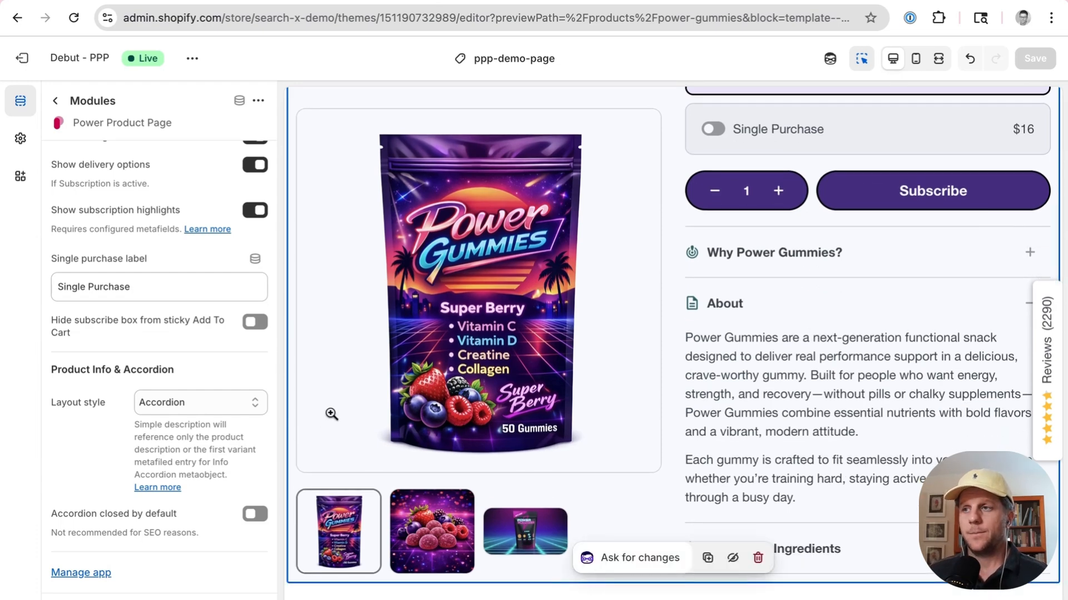
# Step: Change the Product Info layout style to Simple description, then back to Accordion
pyautogui.click(242, 401)
pyautogui.click(217, 420)
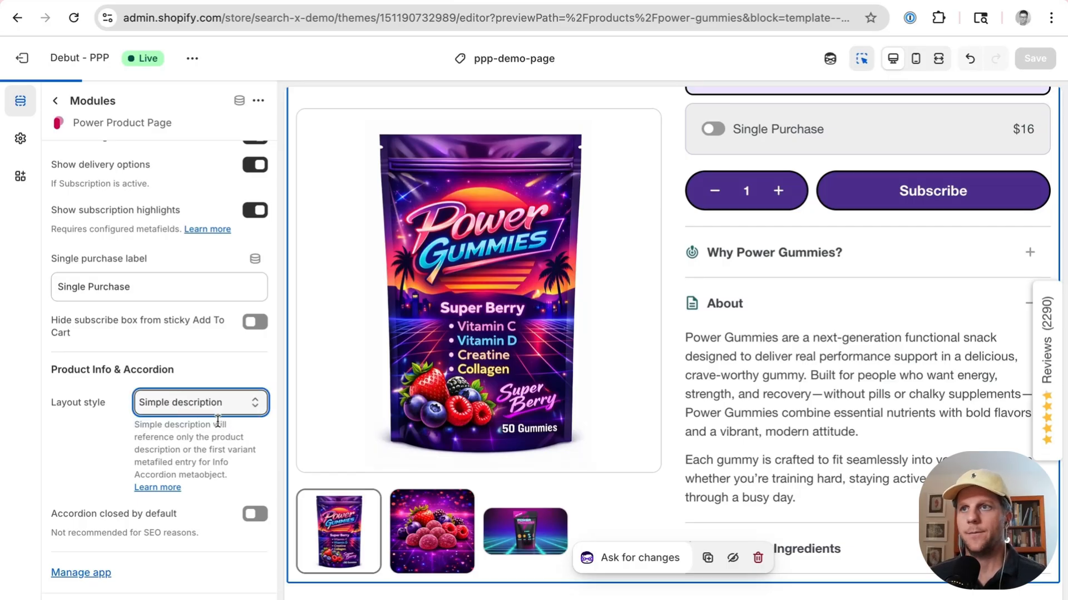
pyautogui.click(217, 399)
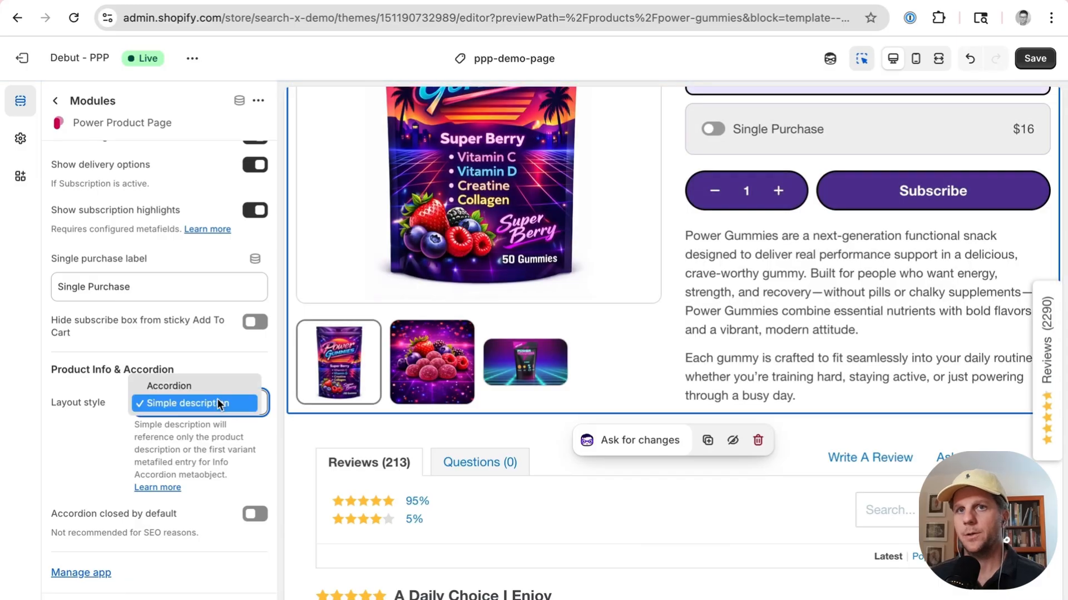
pyautogui.click(212, 385)
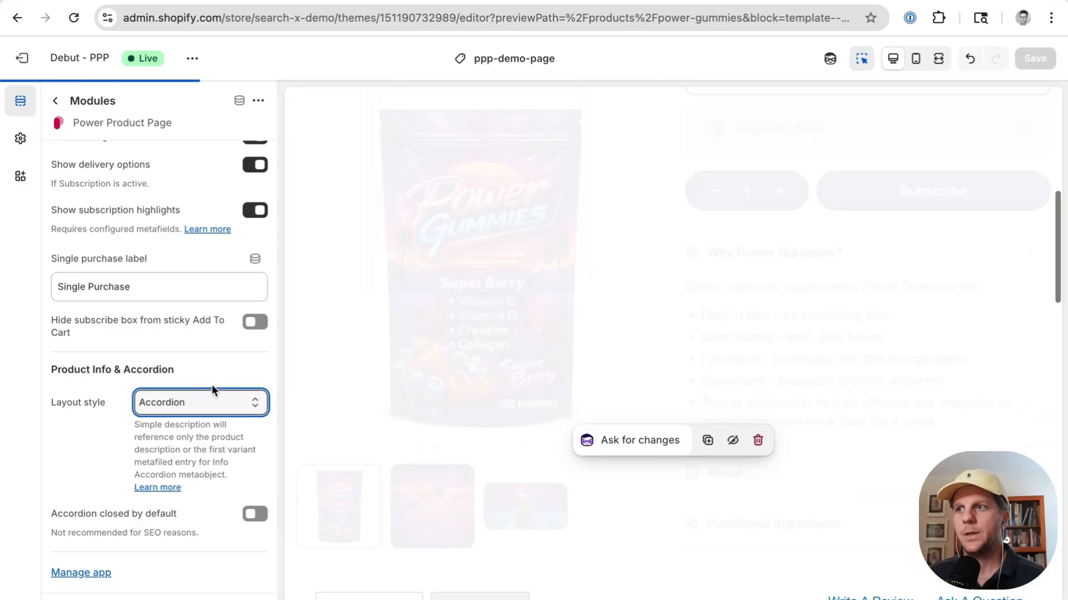
# Step: Switch Accordion closed by default on and back off
pyautogui.click(255, 515)
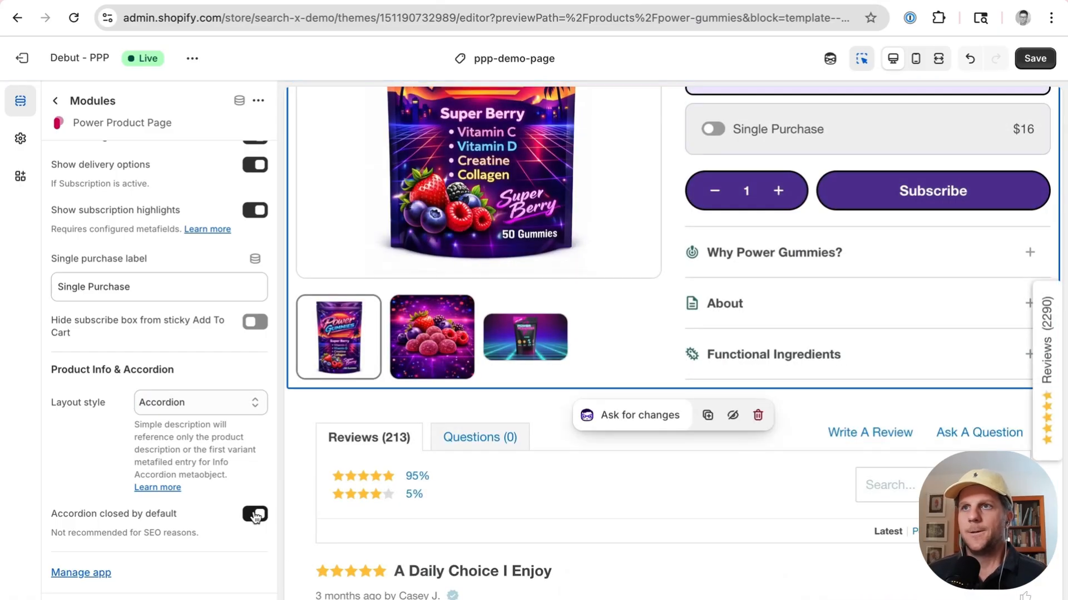
pyautogui.click(256, 515)
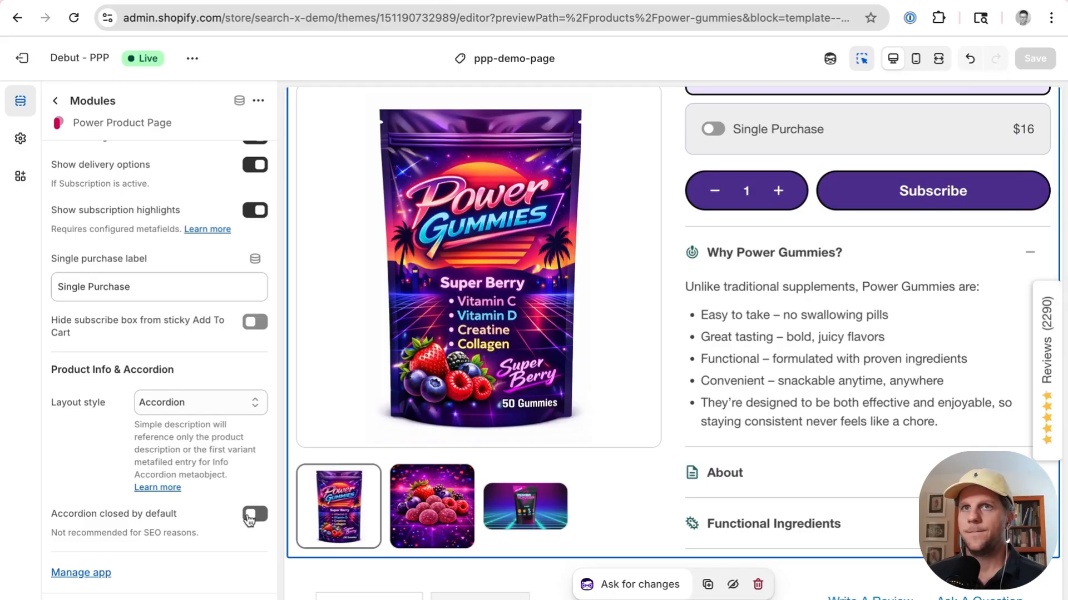
pyautogui.scroll(10, 252, 517)
pyautogui.scroll(10, 249, 521)
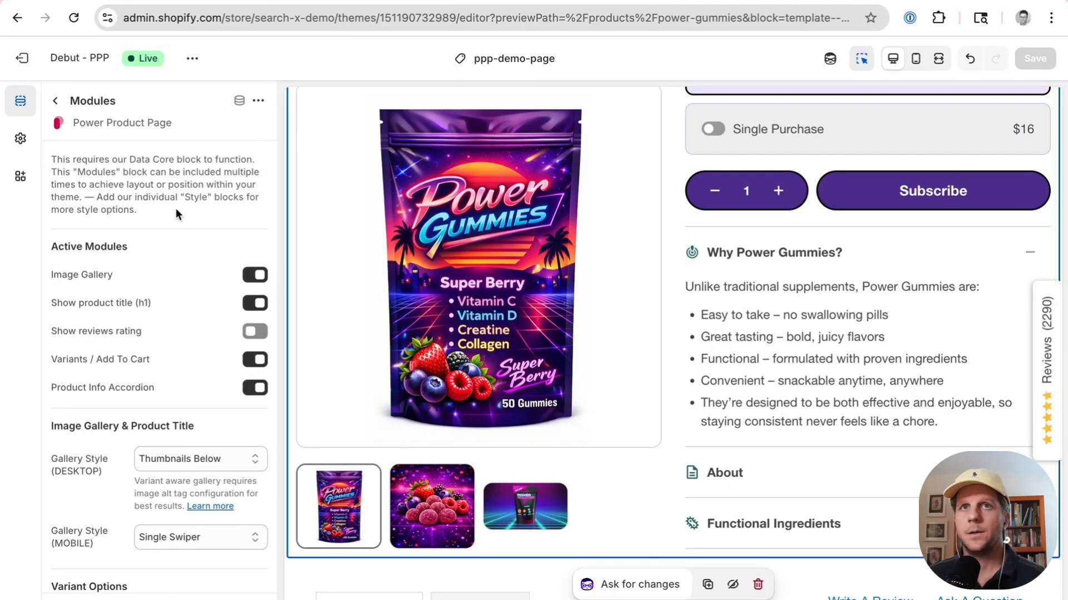
# Step: Open the Style: Main Layout block and review its width, column ratio and gap settings
pyautogui.click(55, 101)
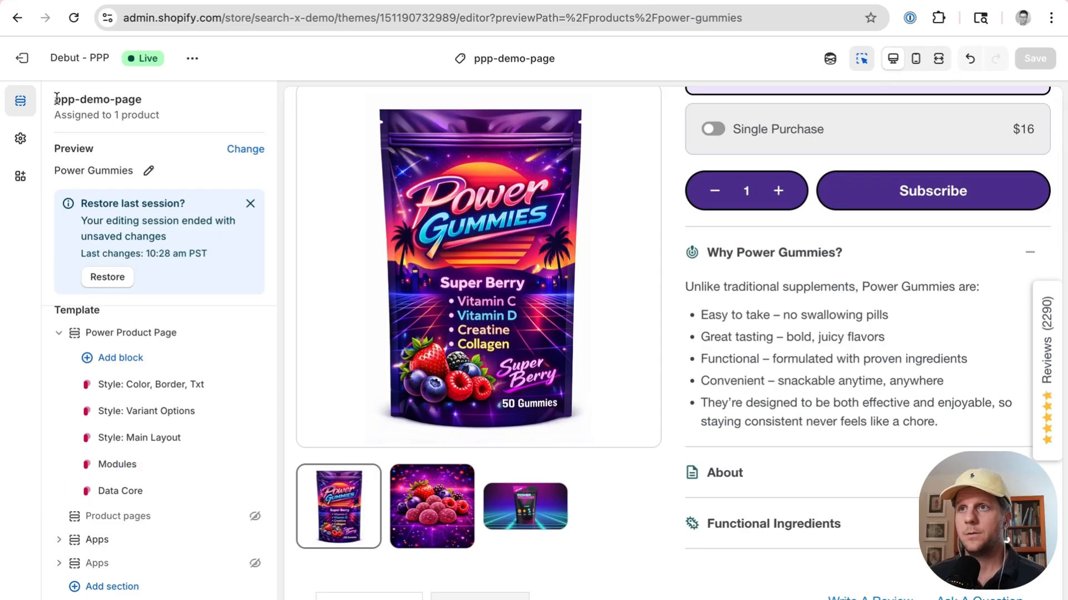
pyautogui.scroll(6, 535, 265)
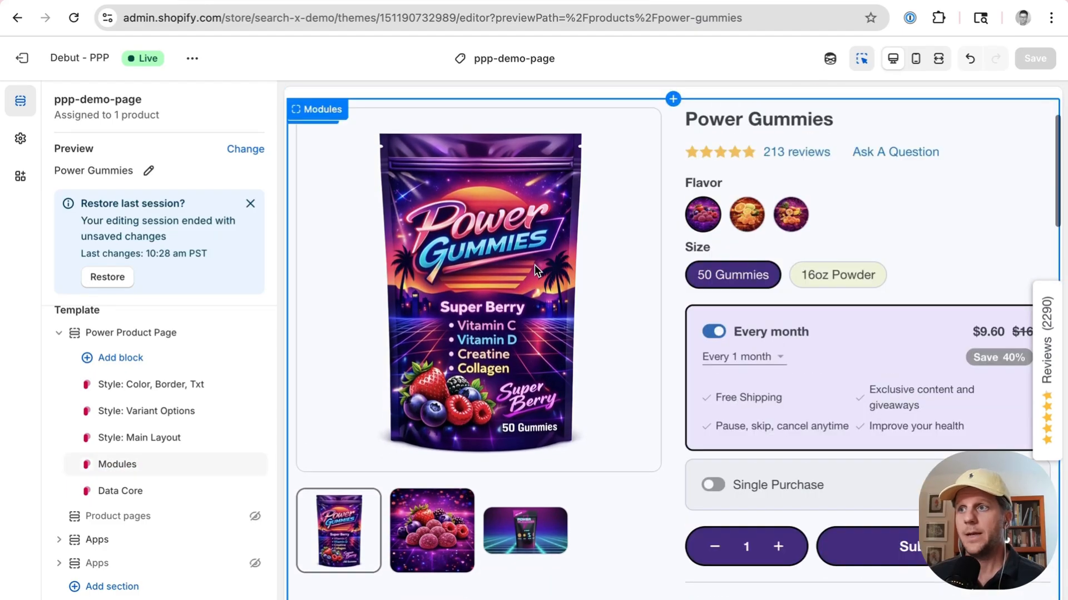
pyautogui.scroll(3, 535, 265)
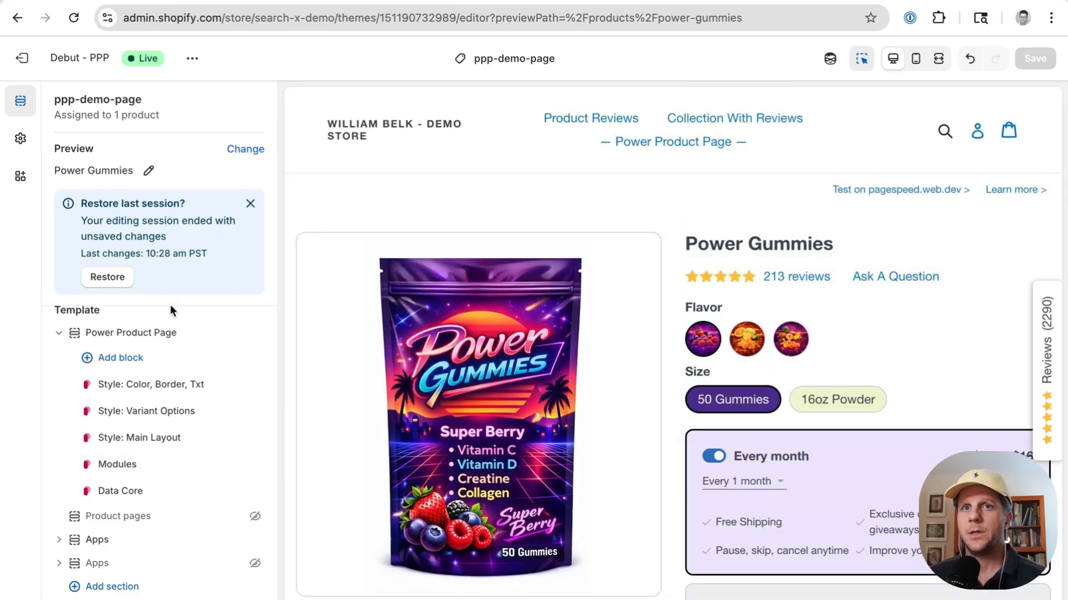
pyautogui.scroll(-1, 169, 409)
pyautogui.click(155, 421)
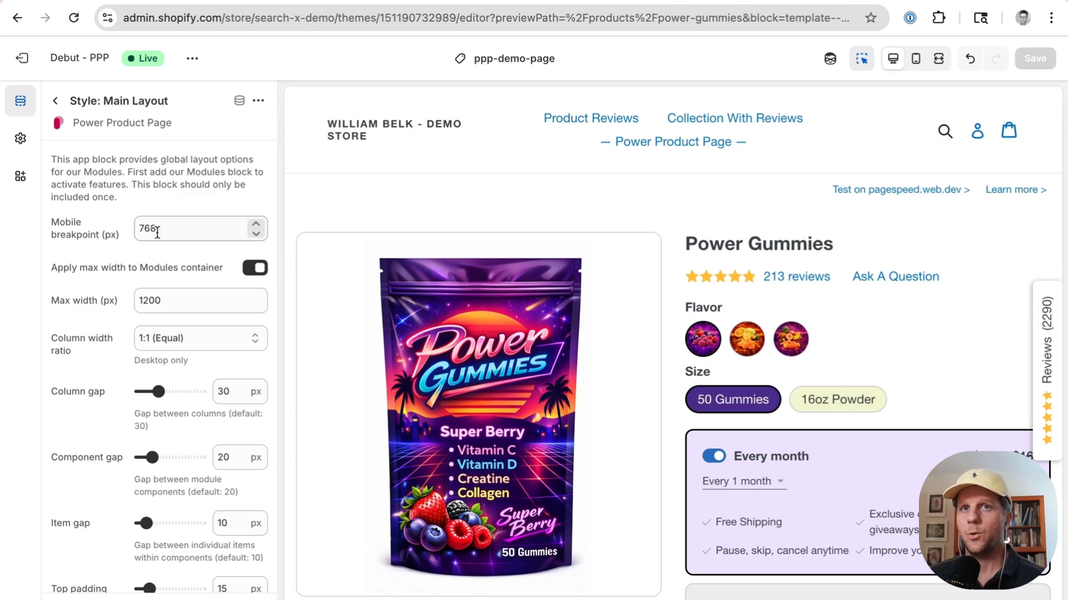
pyautogui.moveTo(181, 303); pyautogui.dragTo(137, 304)
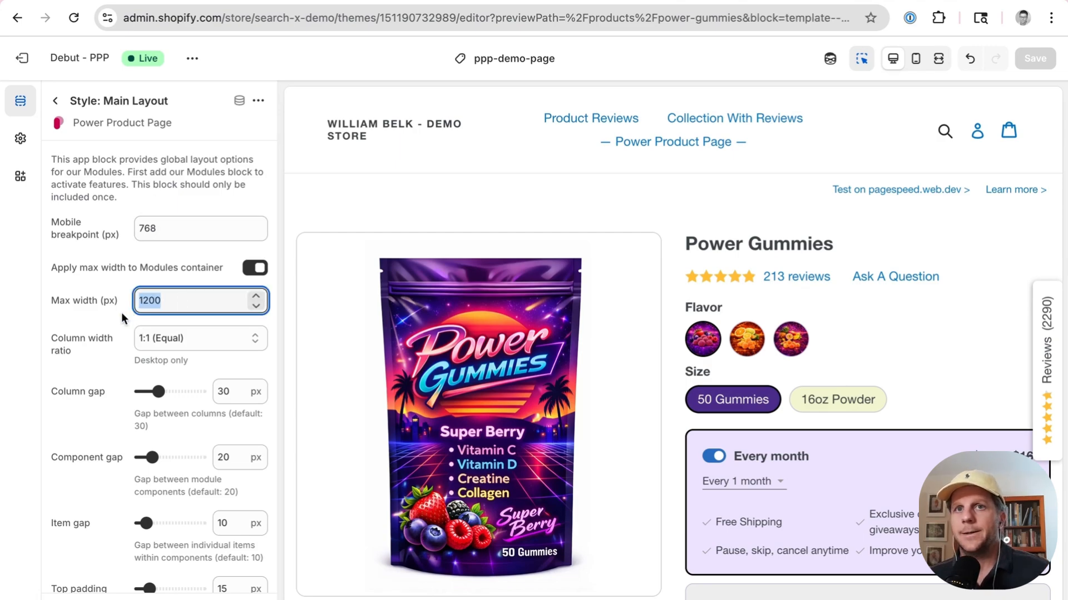
pyautogui.scroll(-3, 114, 323)
pyautogui.click(189, 269)
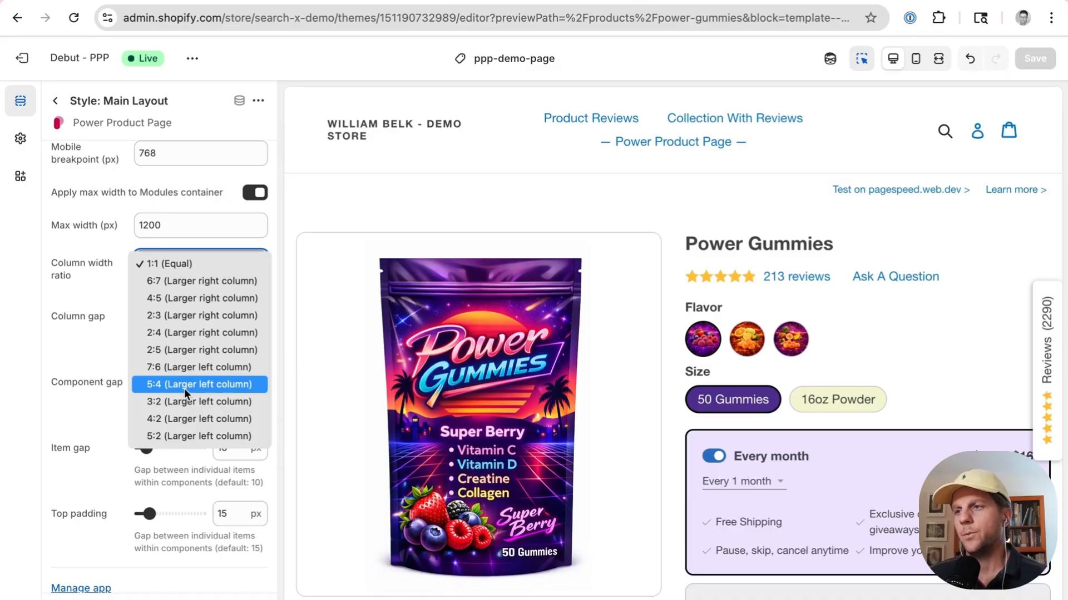
pyautogui.click(93, 352)
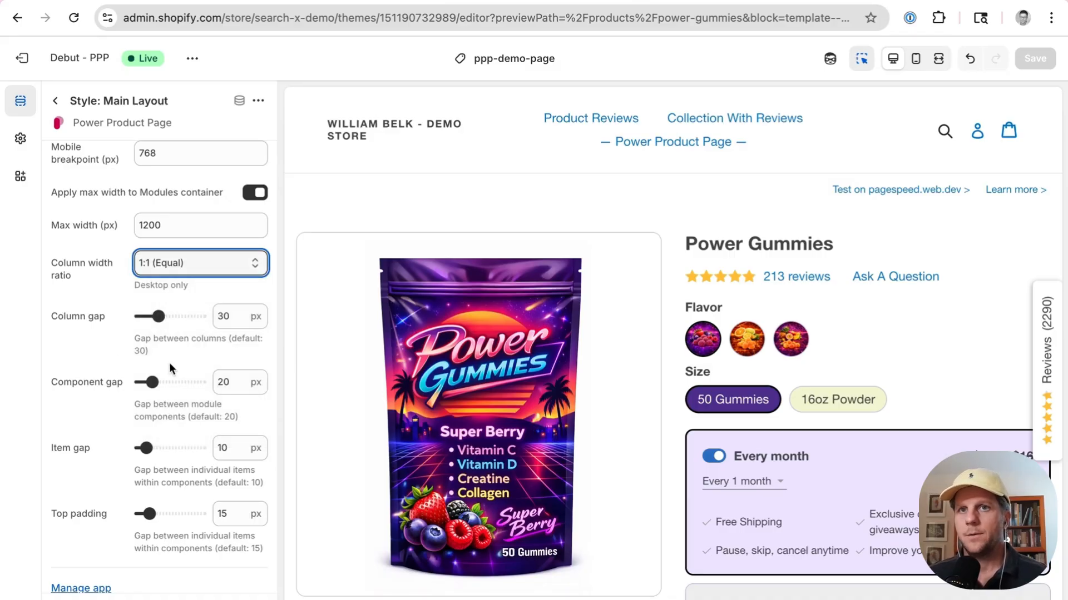
pyautogui.scroll(-1, 169, 362)
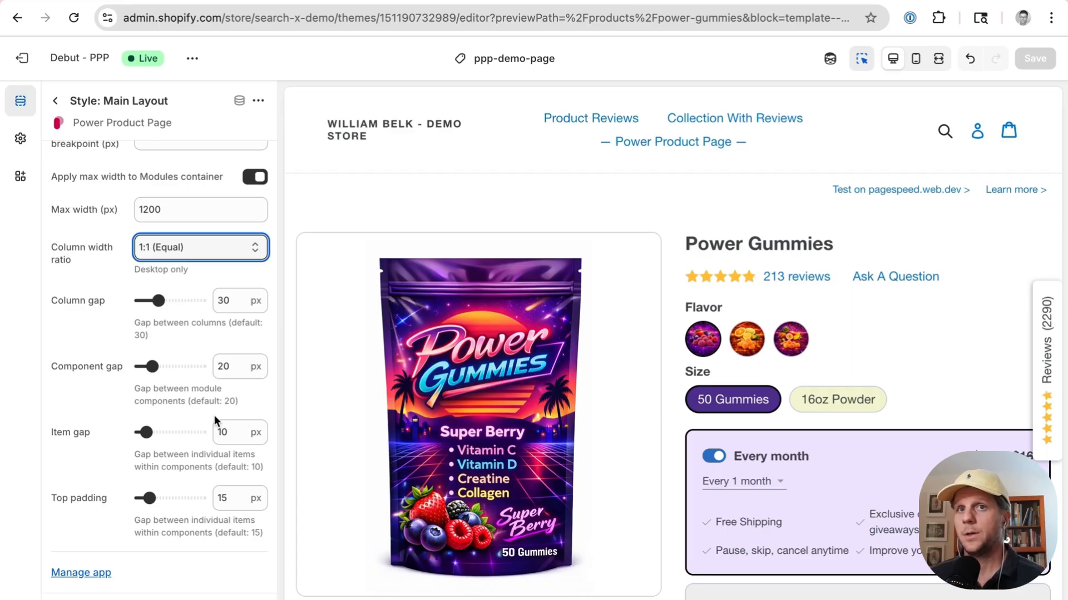
pyautogui.click(51, 101)
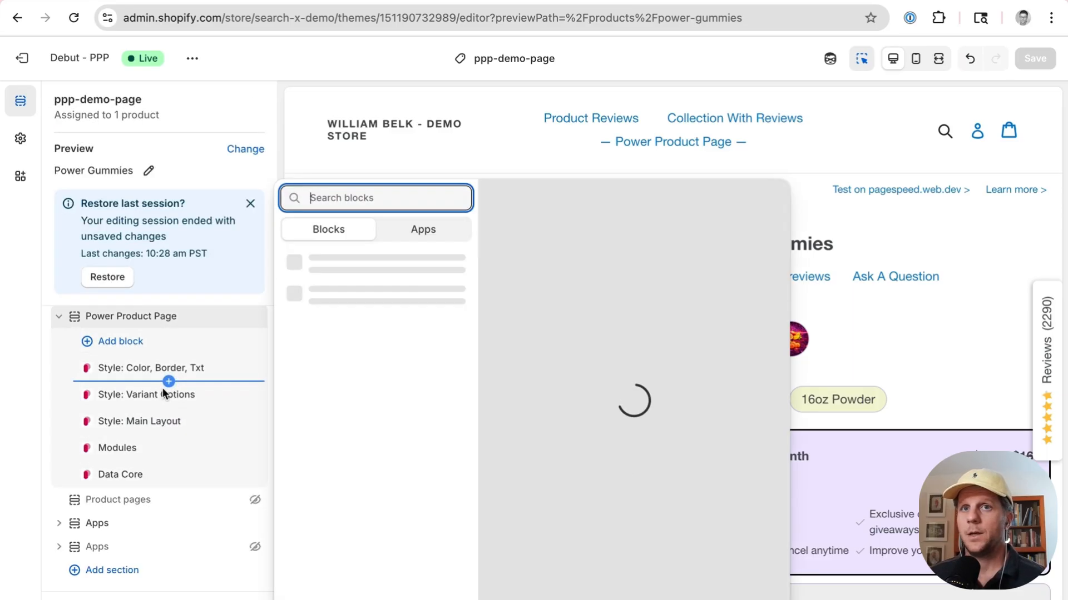
# Step: Open the Style: Variant Options block and review the option swatch style choices
pyautogui.click(162, 393)
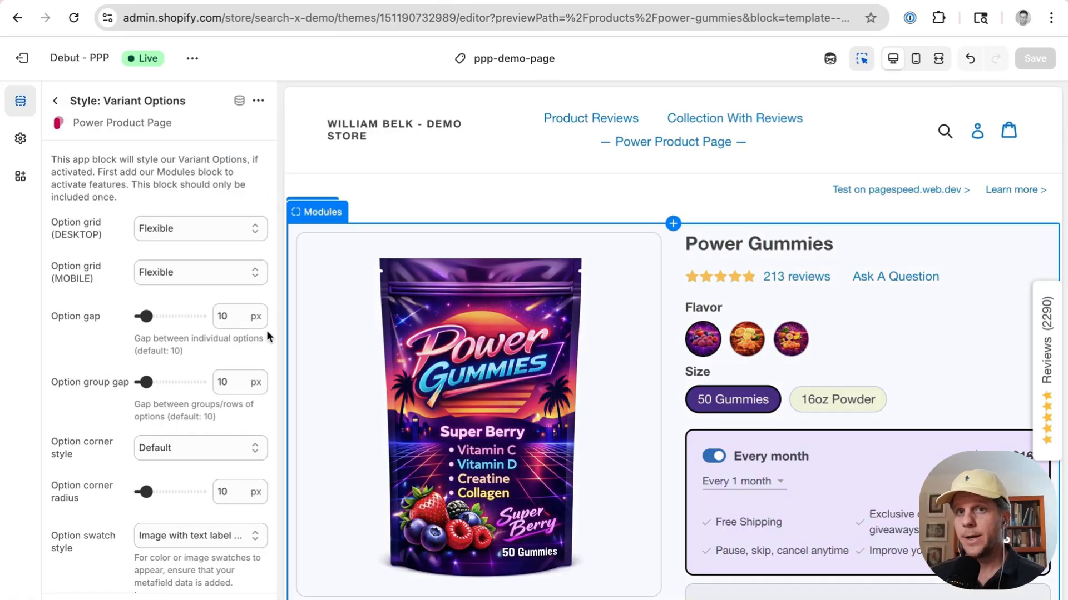
pyautogui.scroll(-5, 238, 366)
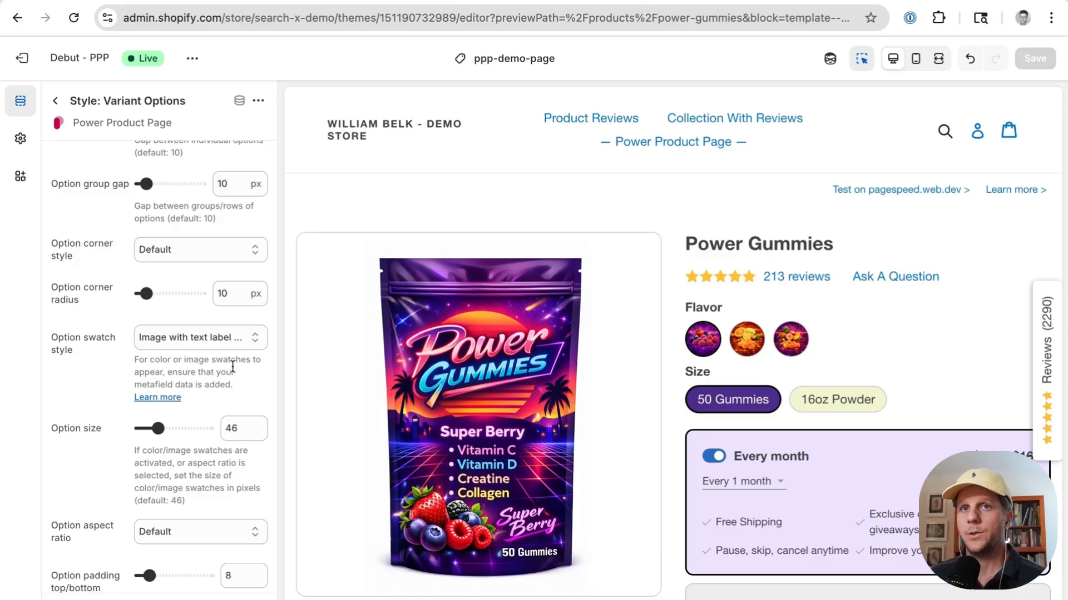
pyautogui.click(232, 341)
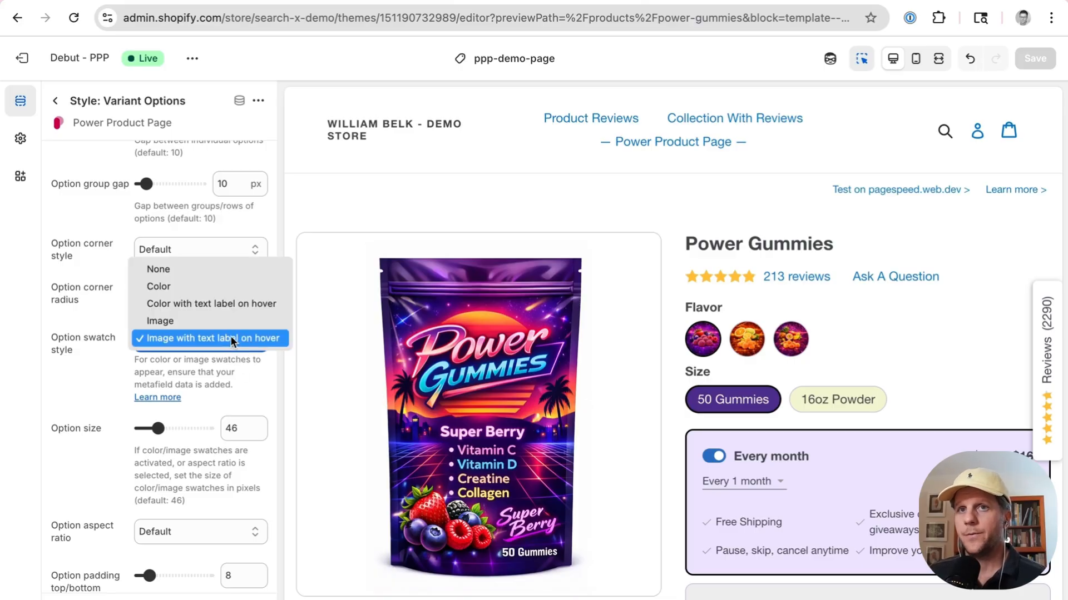
pyautogui.click(209, 374)
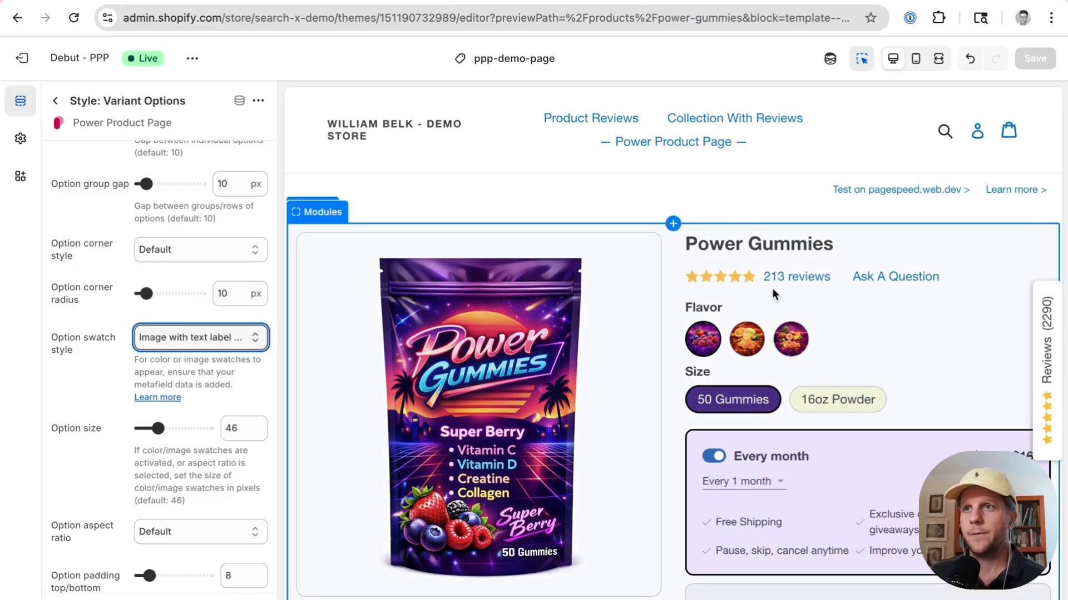
# Step: Select the Modules block from the page preview and scroll through its settings
pyautogui.click(757, 341)
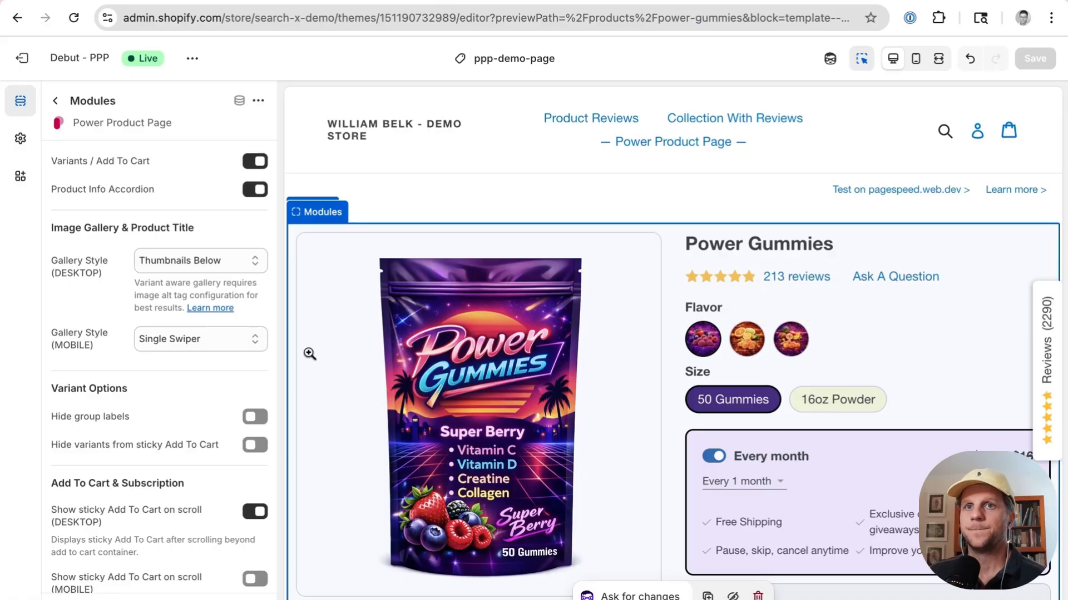
pyautogui.scroll(-3, 228, 392)
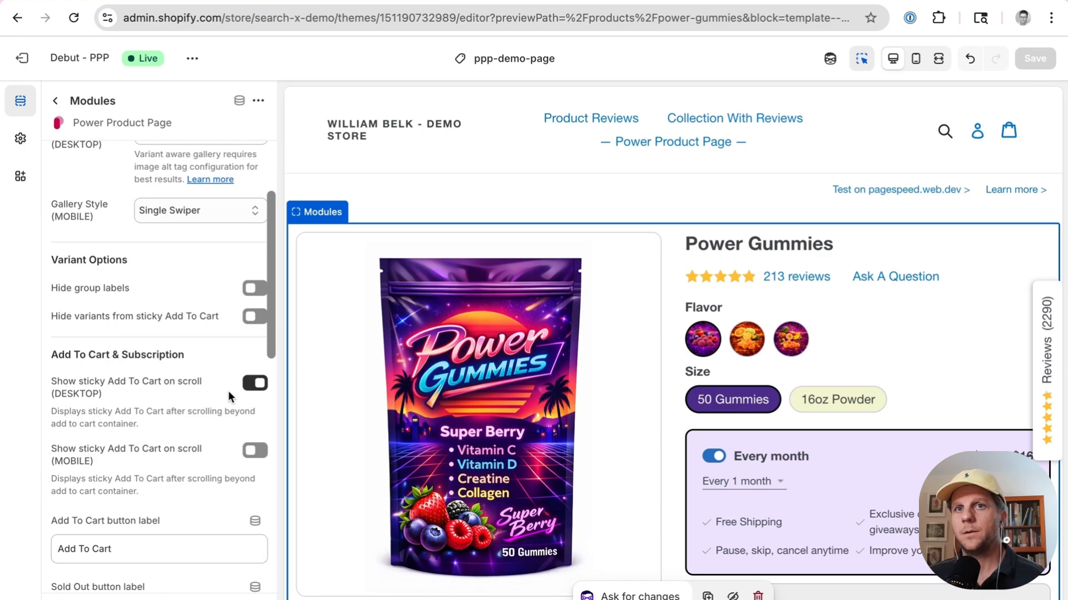
pyautogui.scroll(-10, 227, 392)
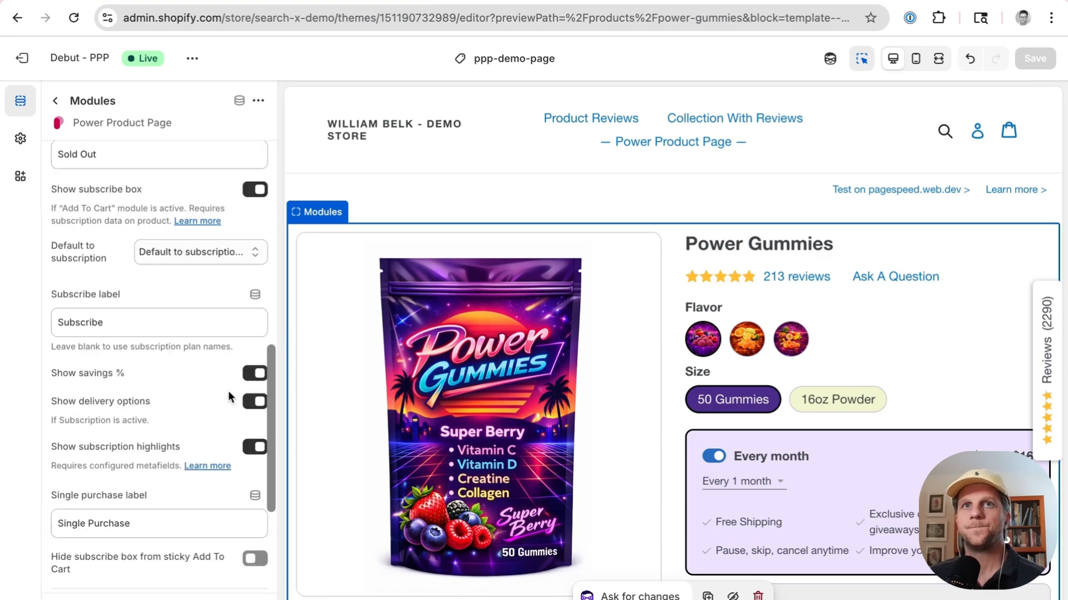
pyautogui.click(55, 101)
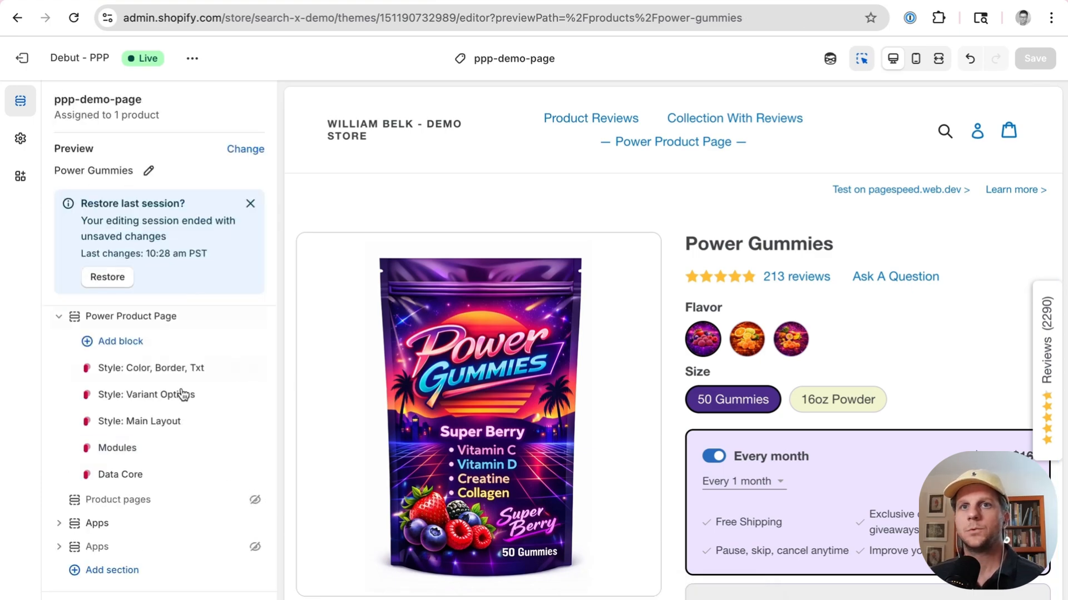
# Step: In Style: Variant Options, try the Color with text label on hover and Color swatch styles, then restore Image with text label on hover
pyautogui.click(154, 396)
pyautogui.scroll(-2, 167, 322)
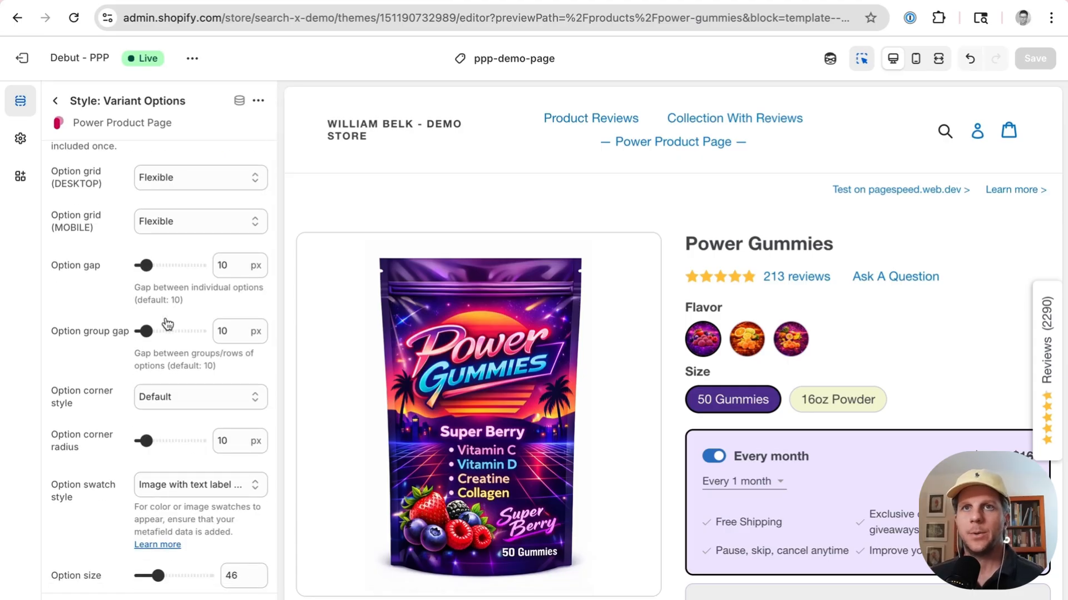
pyautogui.scroll(-8, 167, 324)
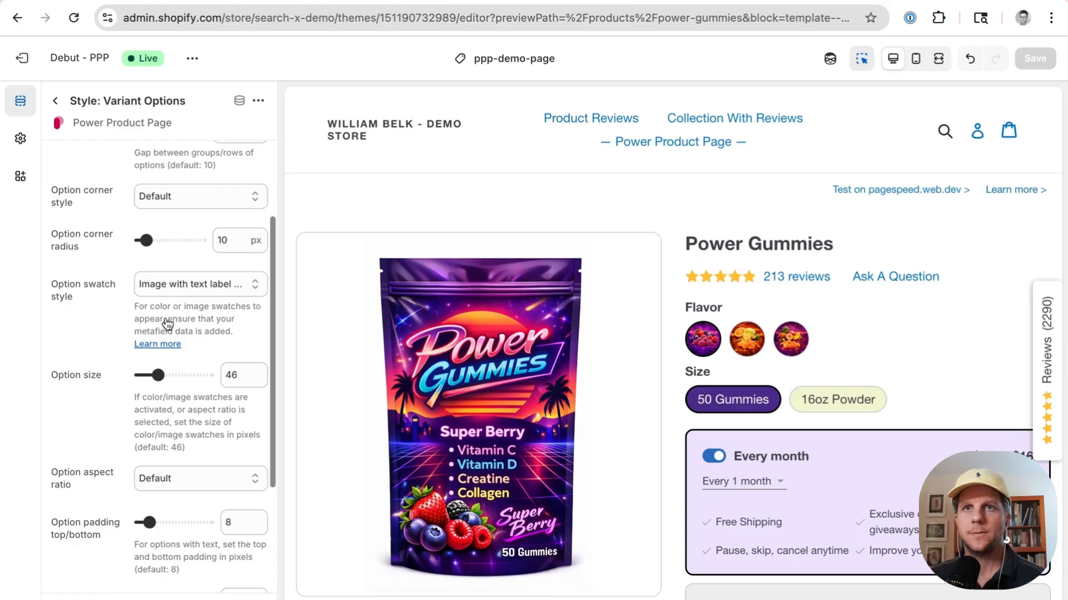
pyautogui.click(195, 269)
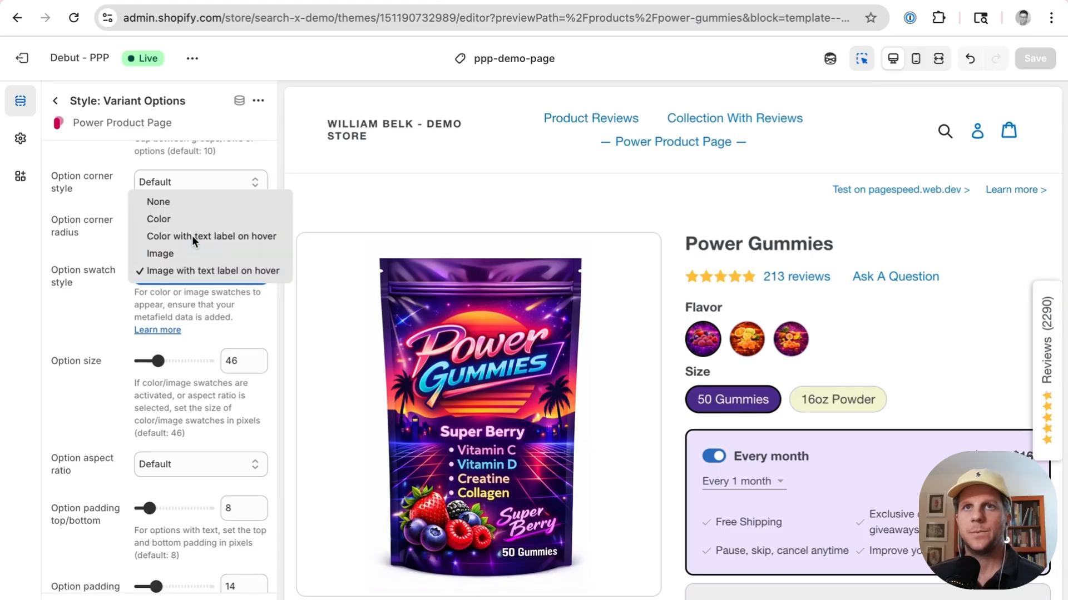
pyautogui.click(192, 236)
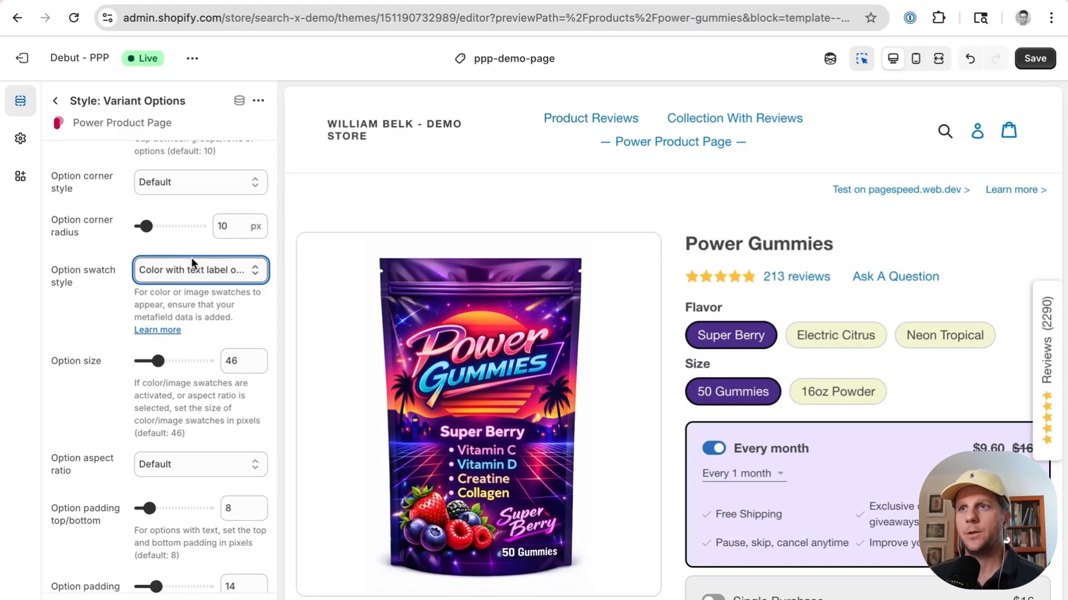
pyautogui.click(198, 268)
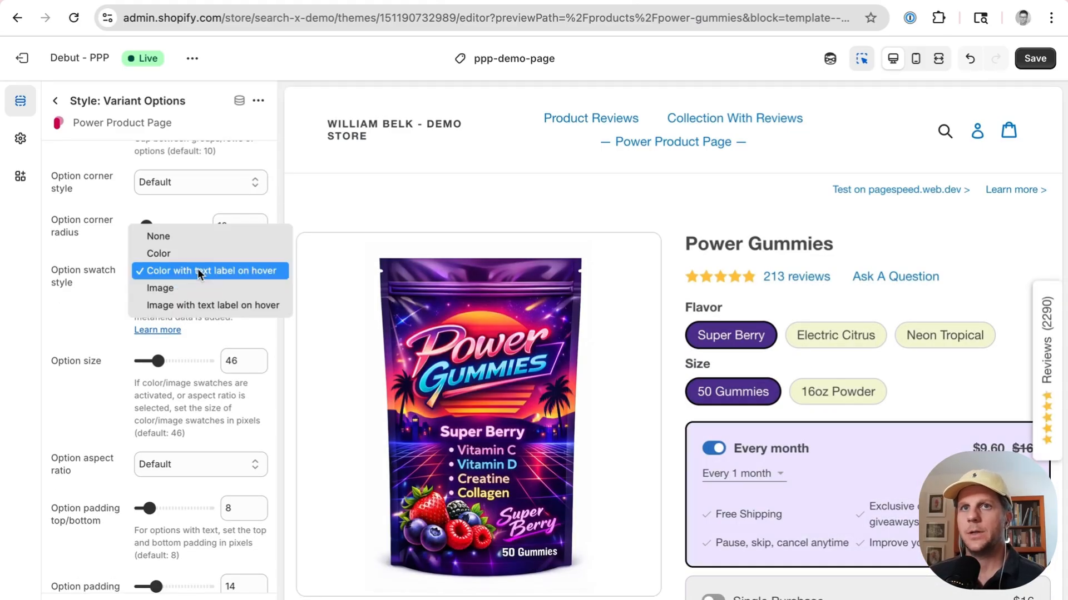
pyautogui.click(190, 250)
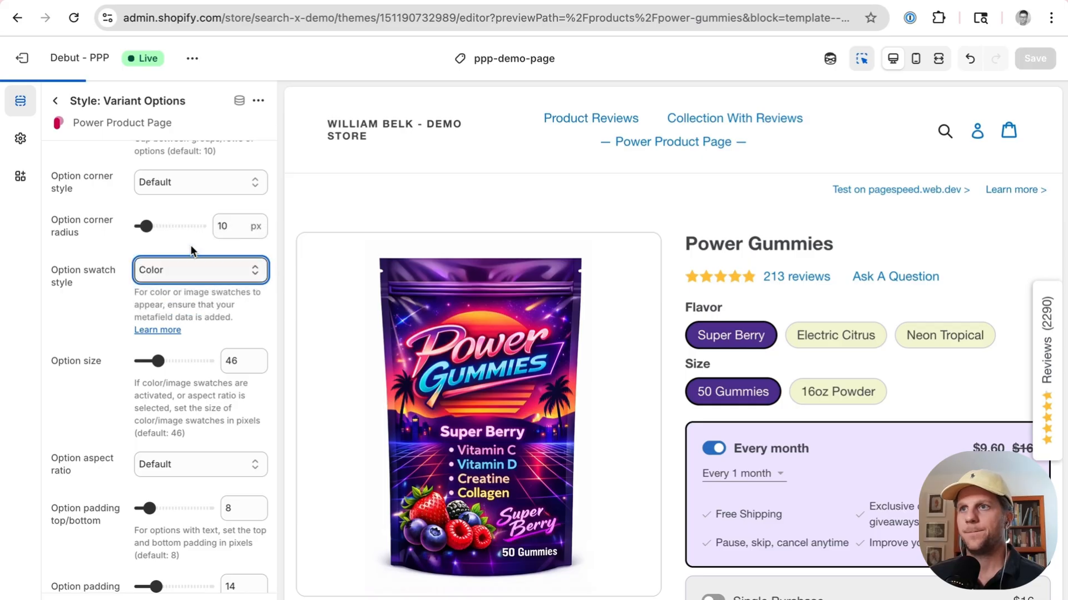
pyautogui.click(192, 273)
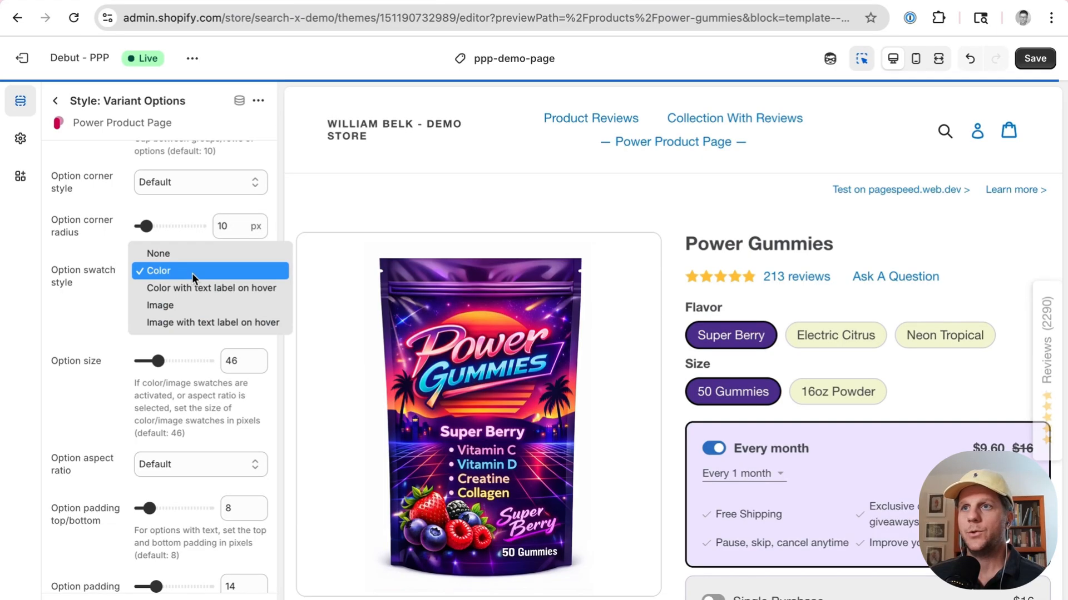
pyautogui.click(193, 320)
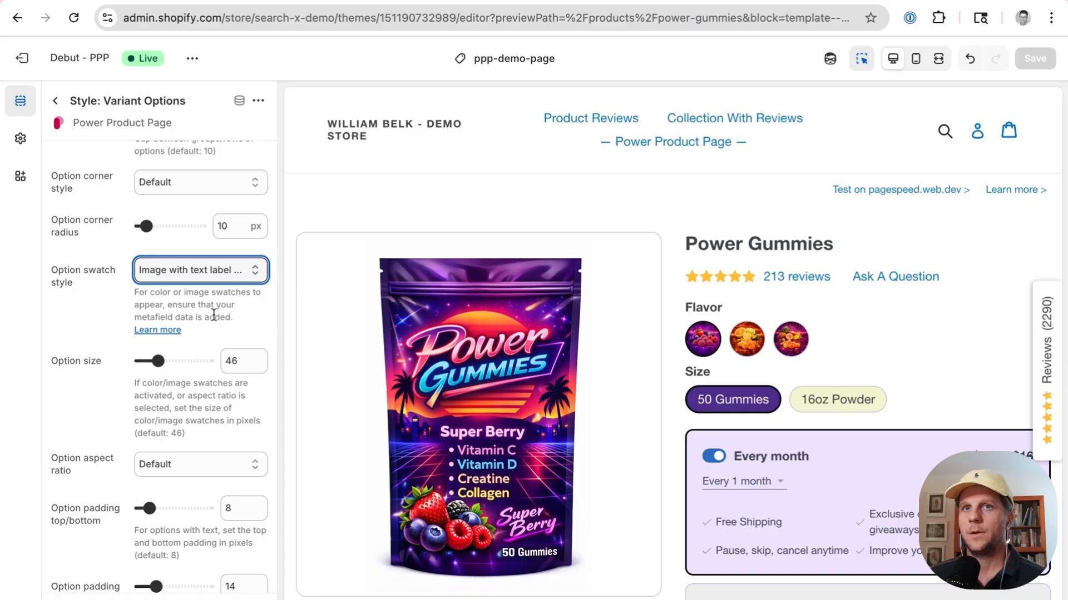
# Step: Try 3 and then 2 options per row for the desktop option grid, then reset it to Flexible
pyautogui.scroll(5, 214, 311)
pyautogui.click(208, 229)
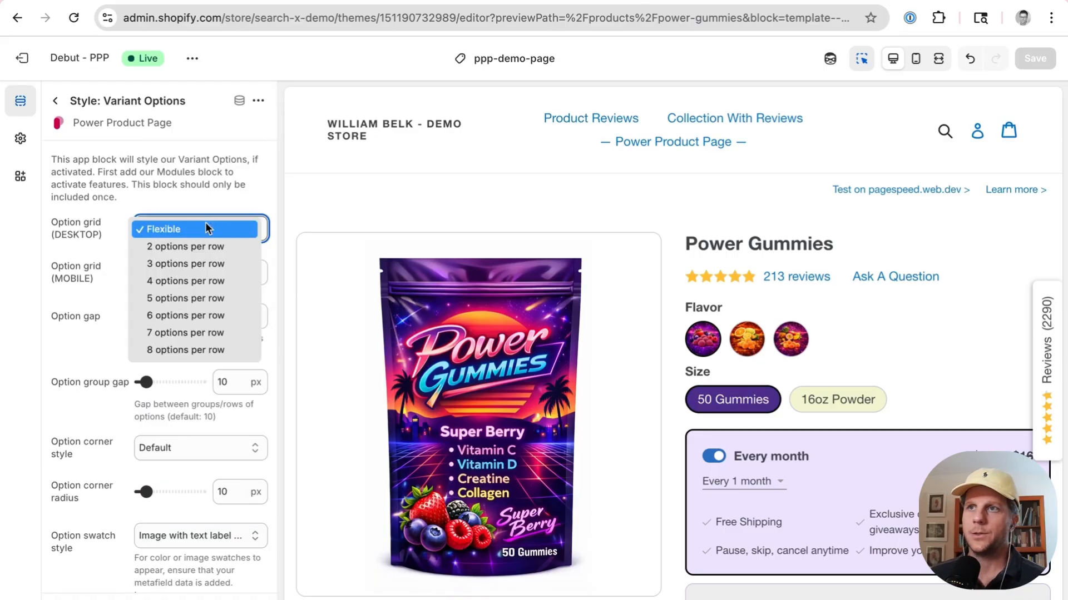
pyautogui.click(194, 262)
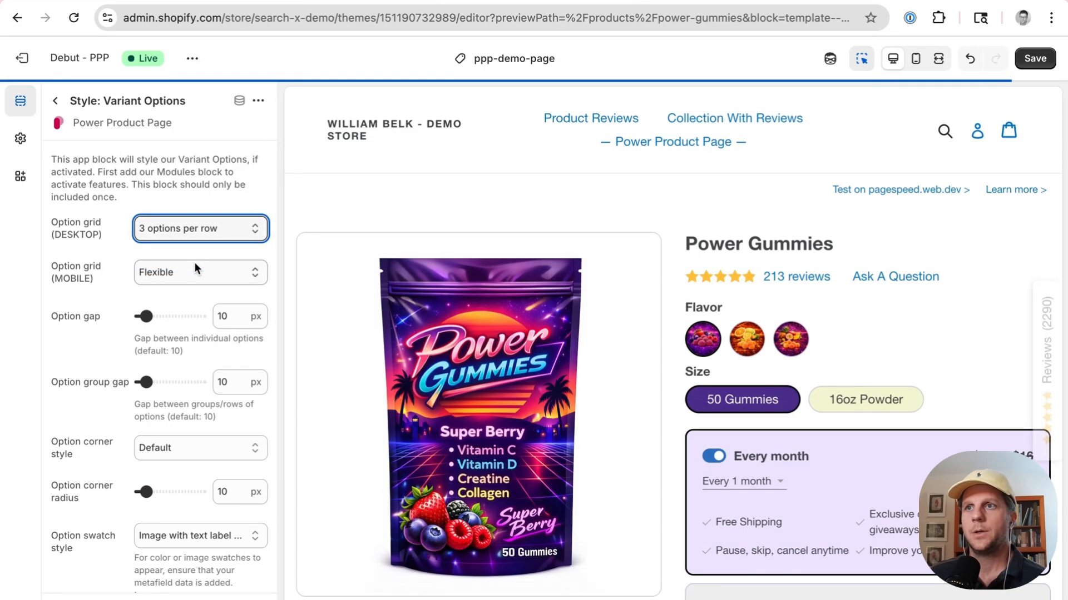
pyautogui.click(202, 223)
pyautogui.click(198, 211)
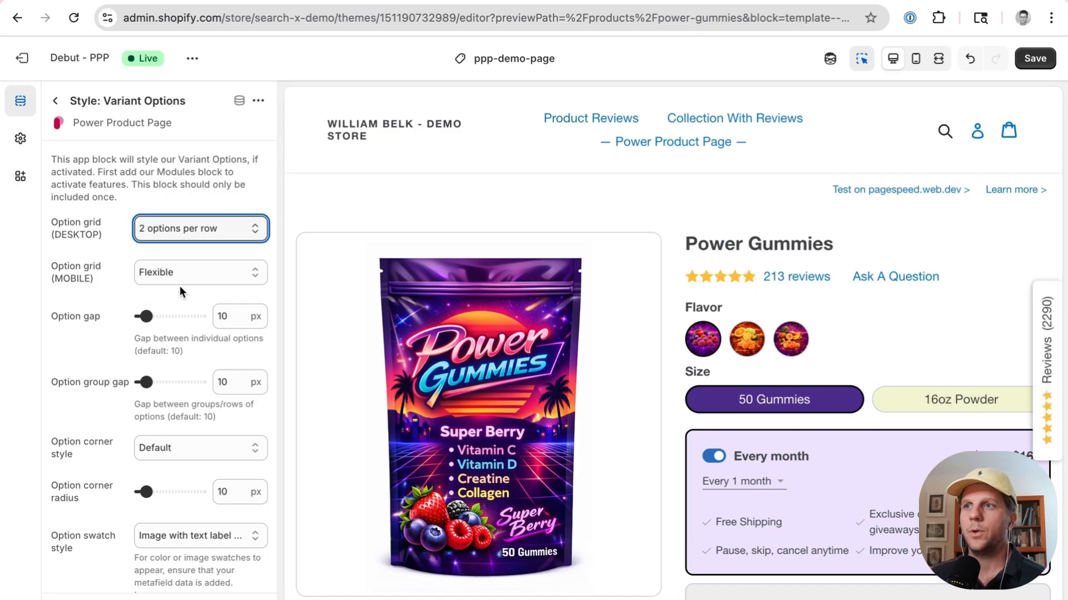
pyautogui.click(215, 228)
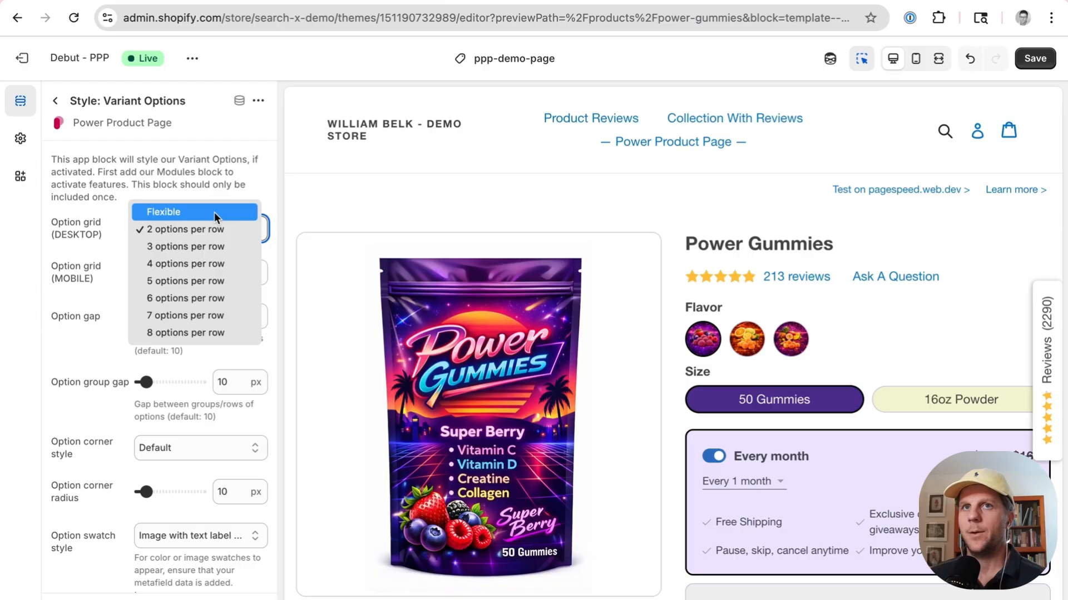
pyautogui.press('Escape')
pyautogui.click(215, 216)
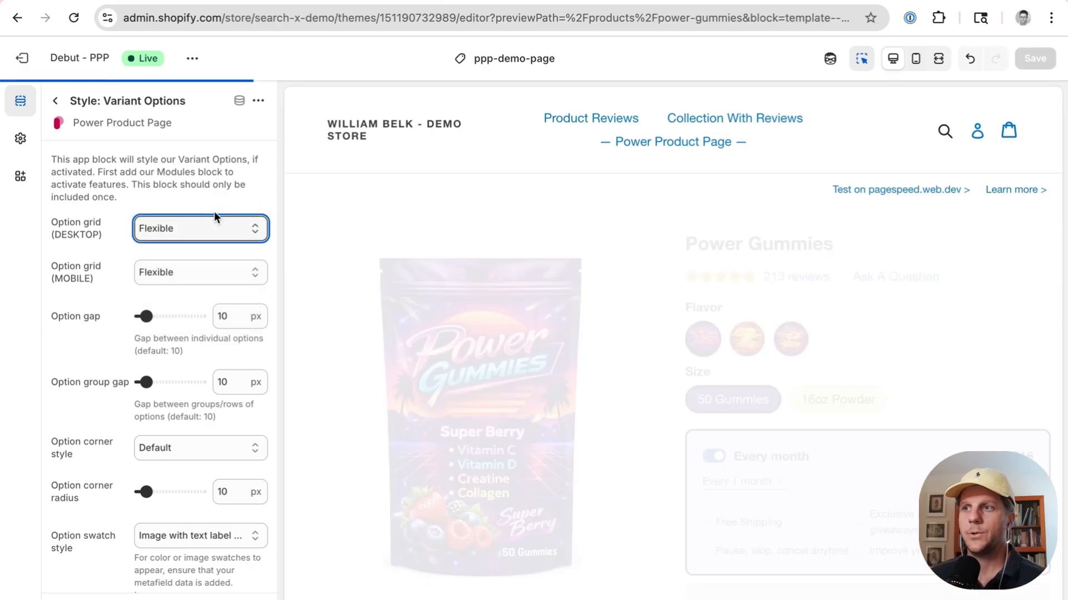
# Step: Open the Style: Color, Border, Txt block and review its background and border colour settings
pyautogui.scroll(-6, 215, 217)
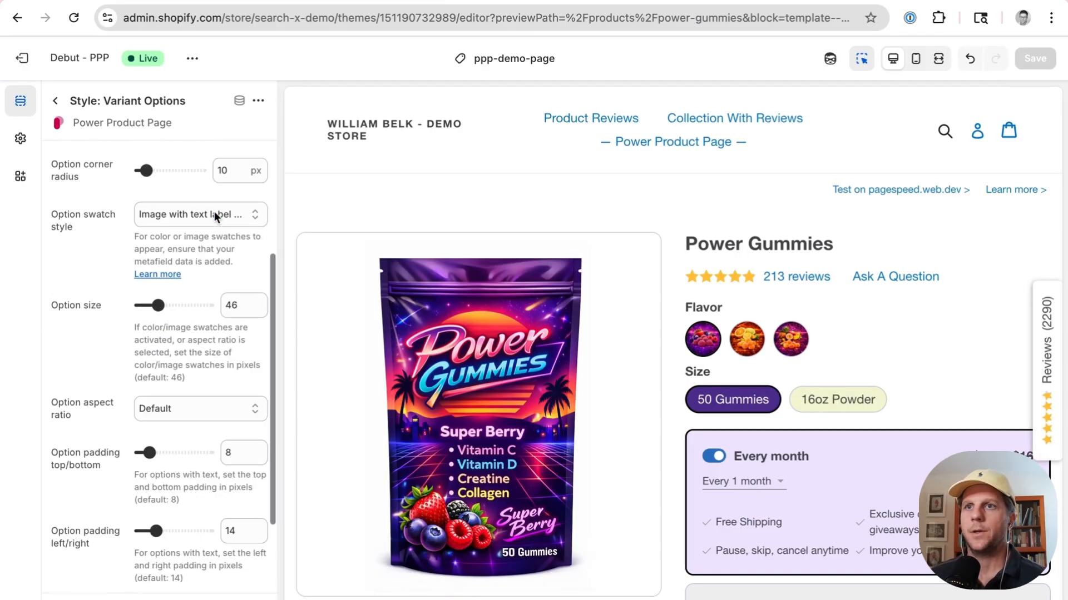
pyautogui.scroll(-2, 225, 333)
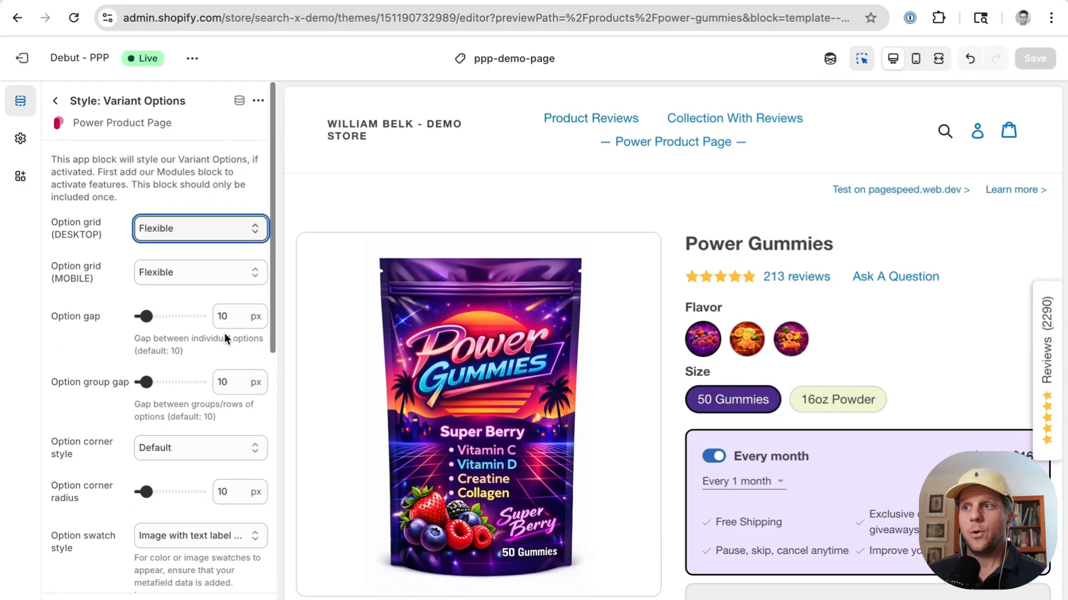
pyautogui.click(52, 98)
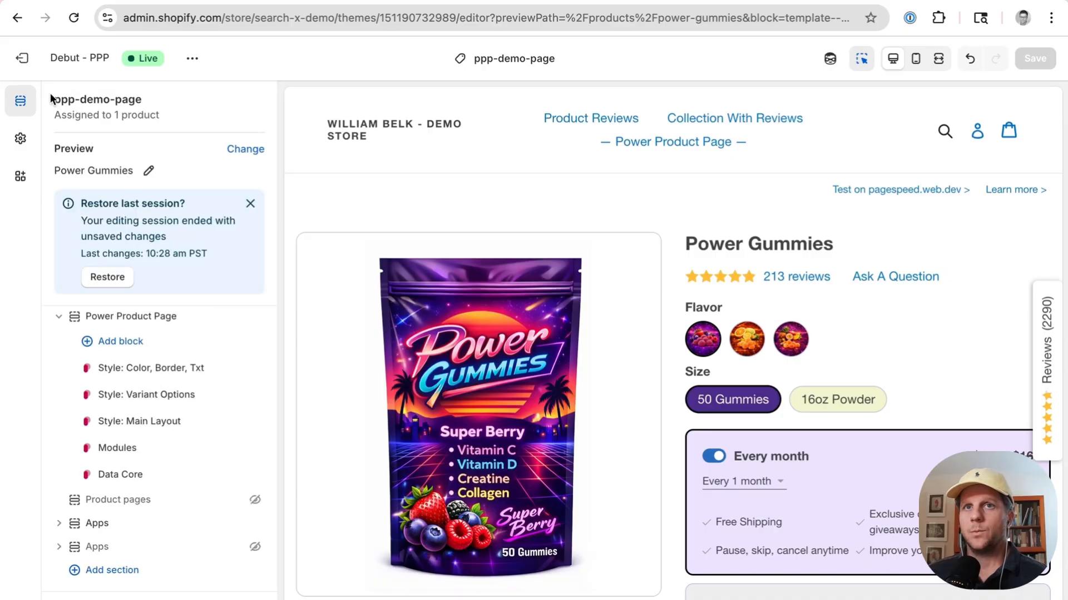
pyautogui.click(185, 367)
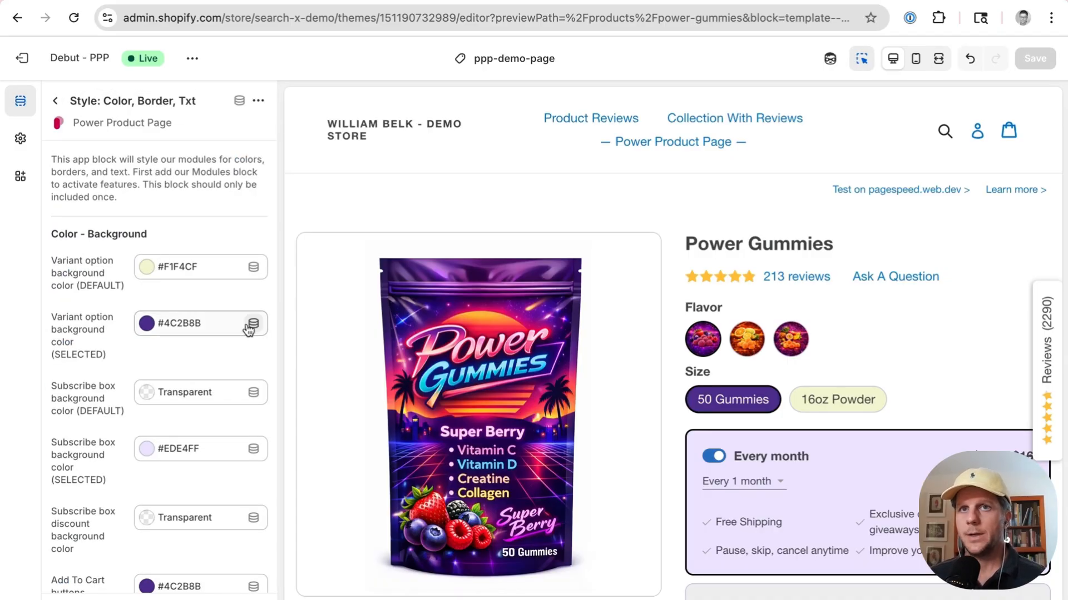
pyautogui.scroll(-10, 164, 298)
pyautogui.scroll(-7, 164, 300)
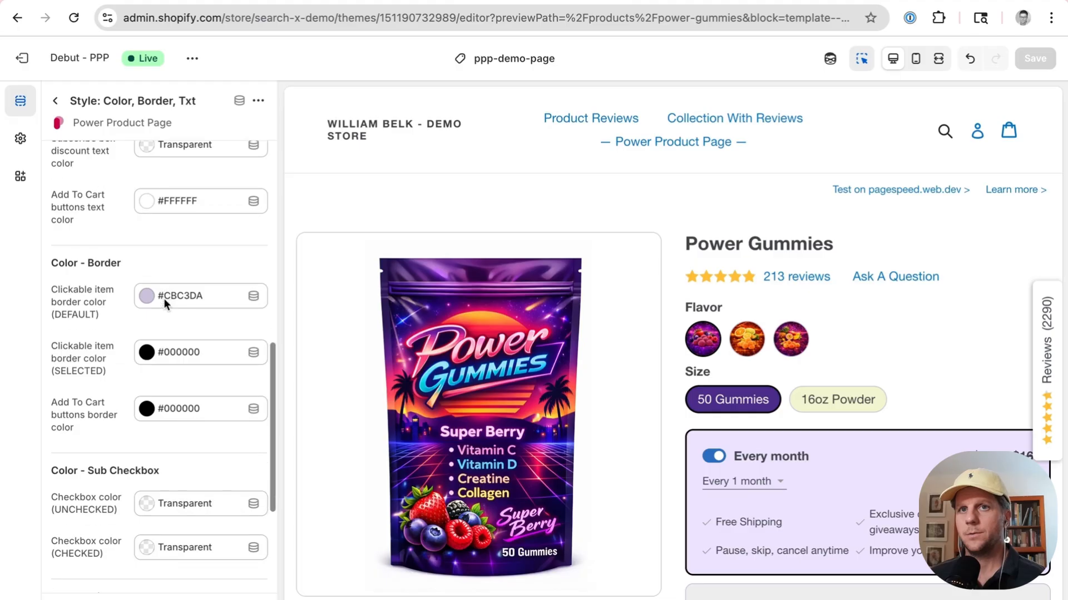
pyautogui.scroll(6, 164, 298)
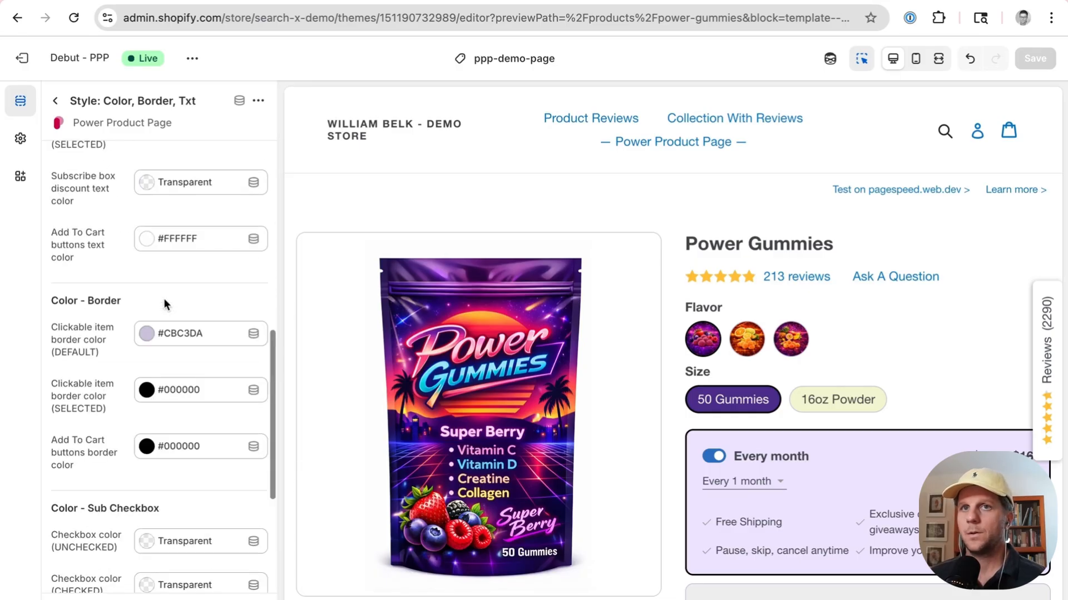
pyautogui.scroll(-3, 709, 348)
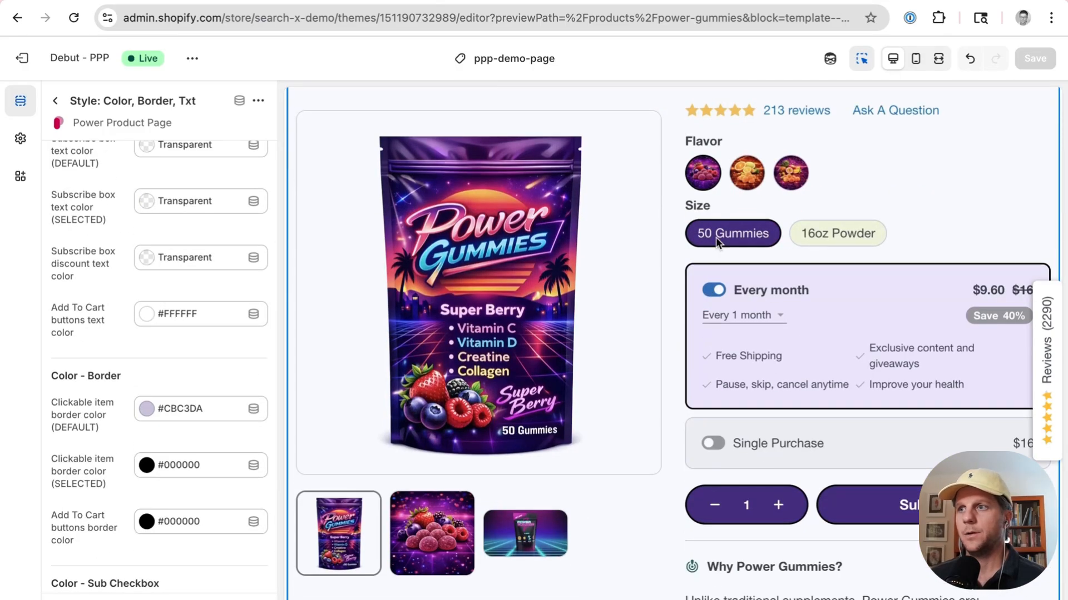
pyautogui.scroll(2, 751, 383)
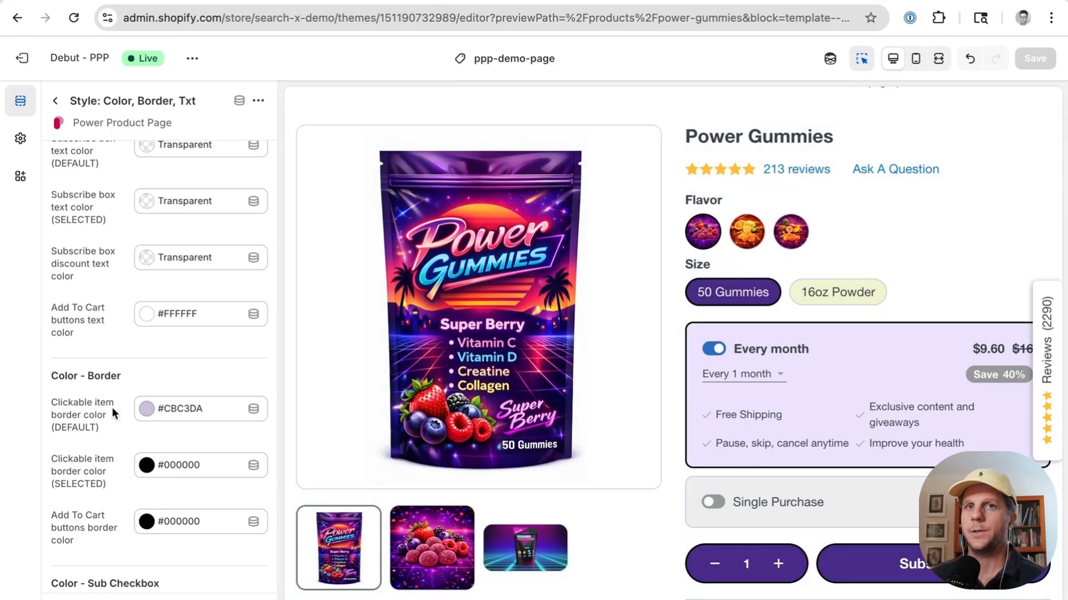
pyautogui.scroll(8, 112, 407)
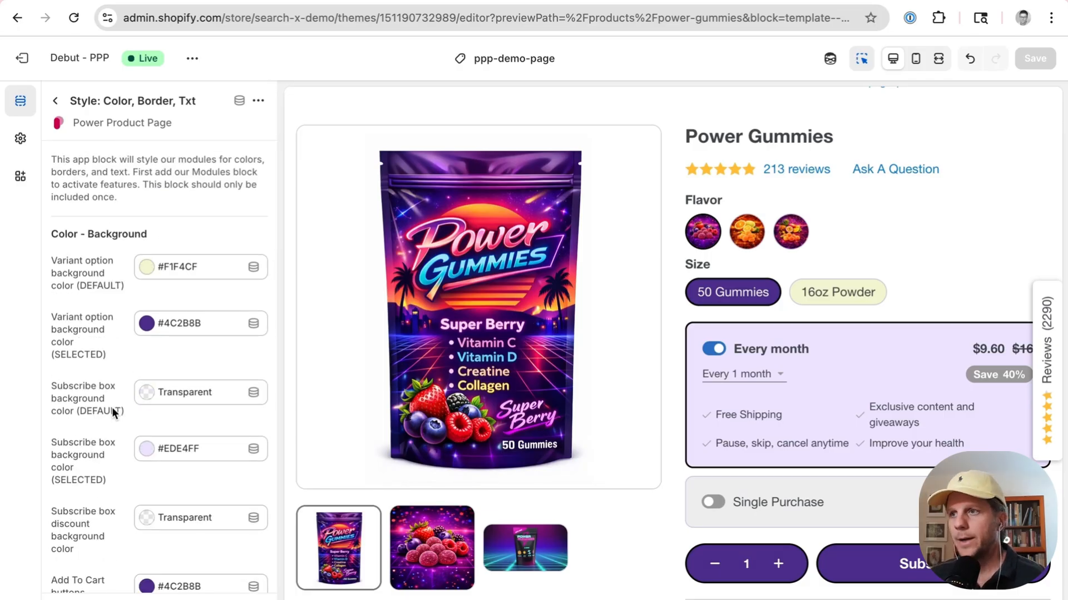
pyautogui.click(56, 101)
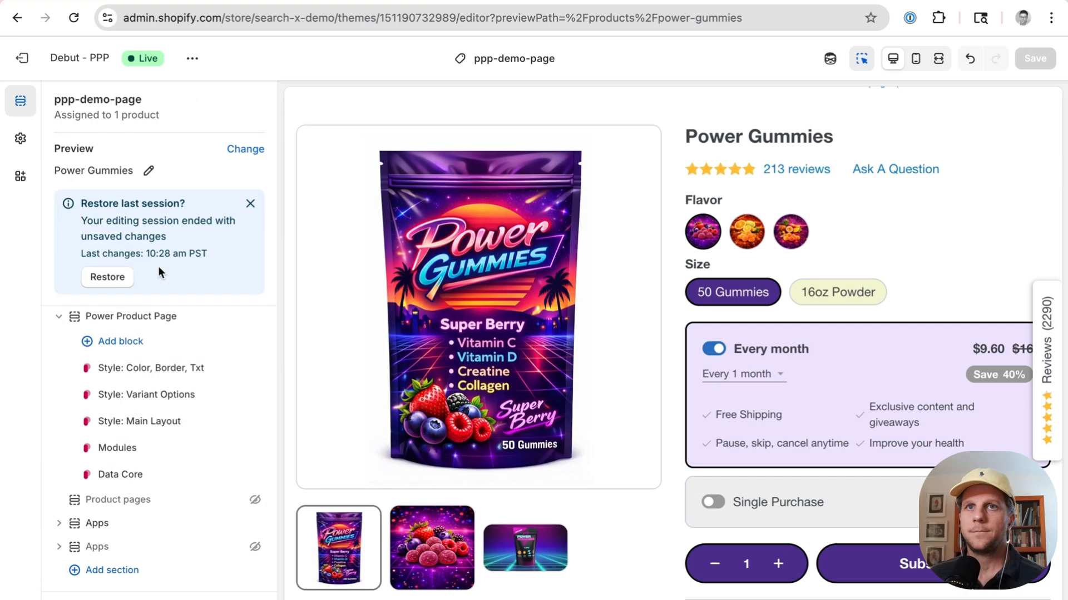
# Step: Add the Style: Add To Cart & Sub app block to the Power Product Page section by searching apps for power
pyautogui.click(136, 341)
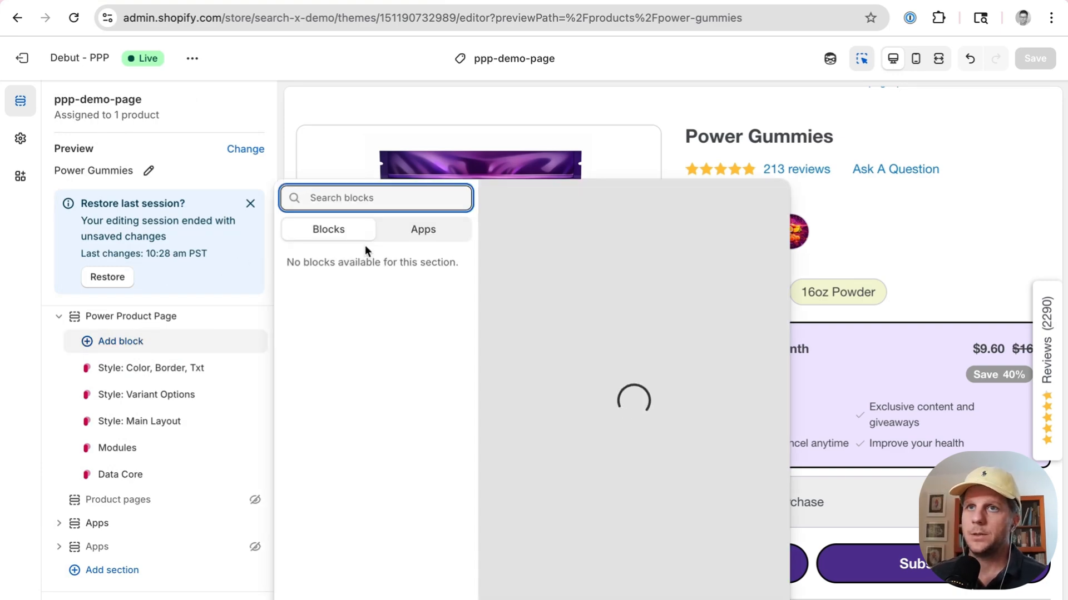
pyautogui.click(427, 229)
pyautogui.click(396, 199)
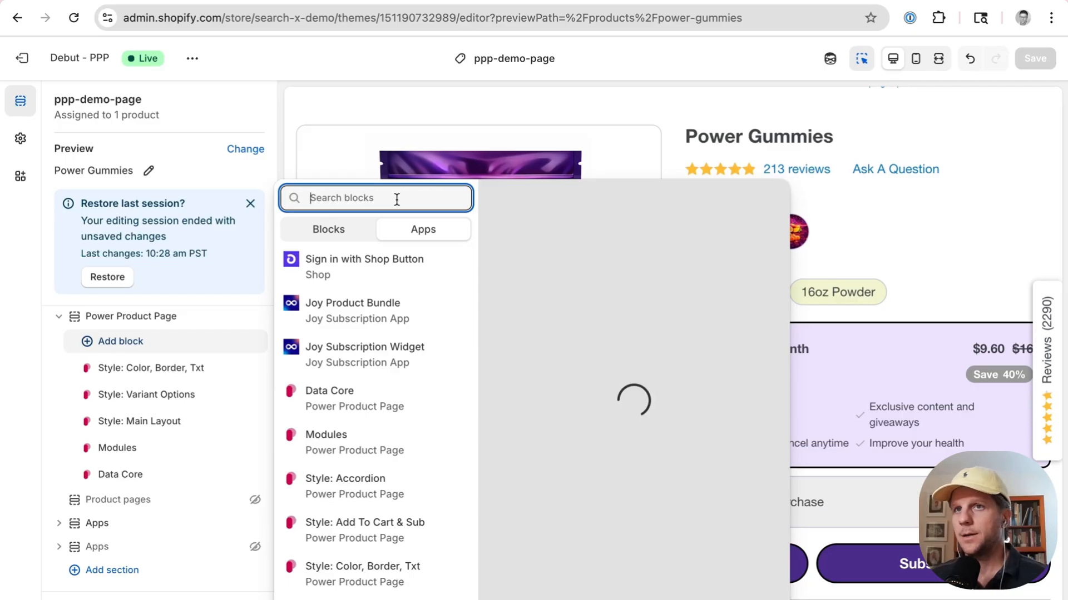
pyautogui.write('power')
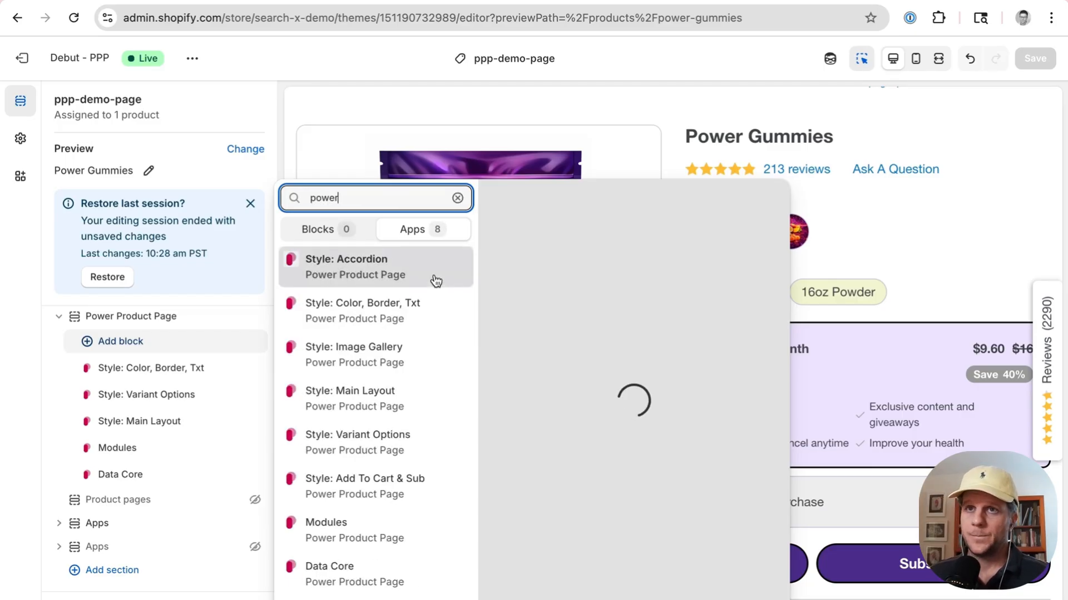
pyautogui.scroll(-1, 384, 439)
pyautogui.scroll(1, 383, 439)
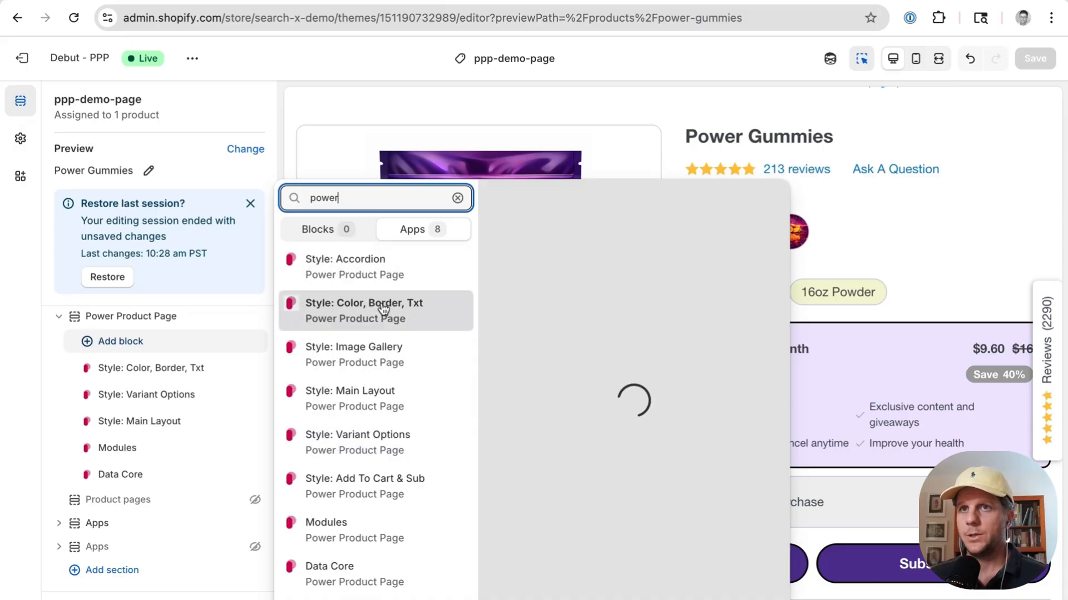
pyautogui.click(380, 487)
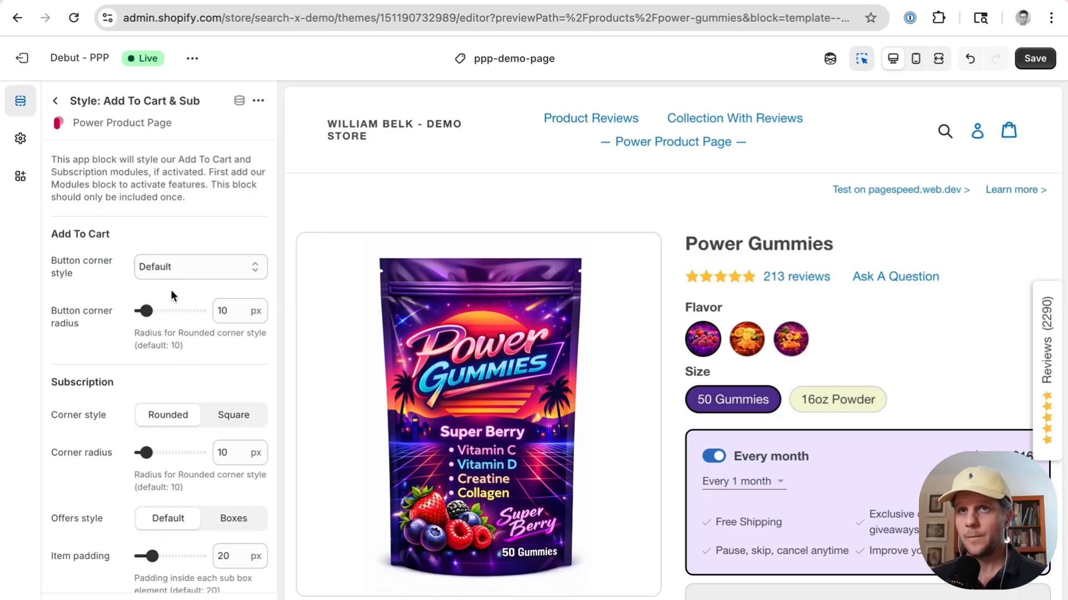
# Step: Switch the subscription corner style to Square and back to Rounded
pyautogui.scroll(-2, 172, 289)
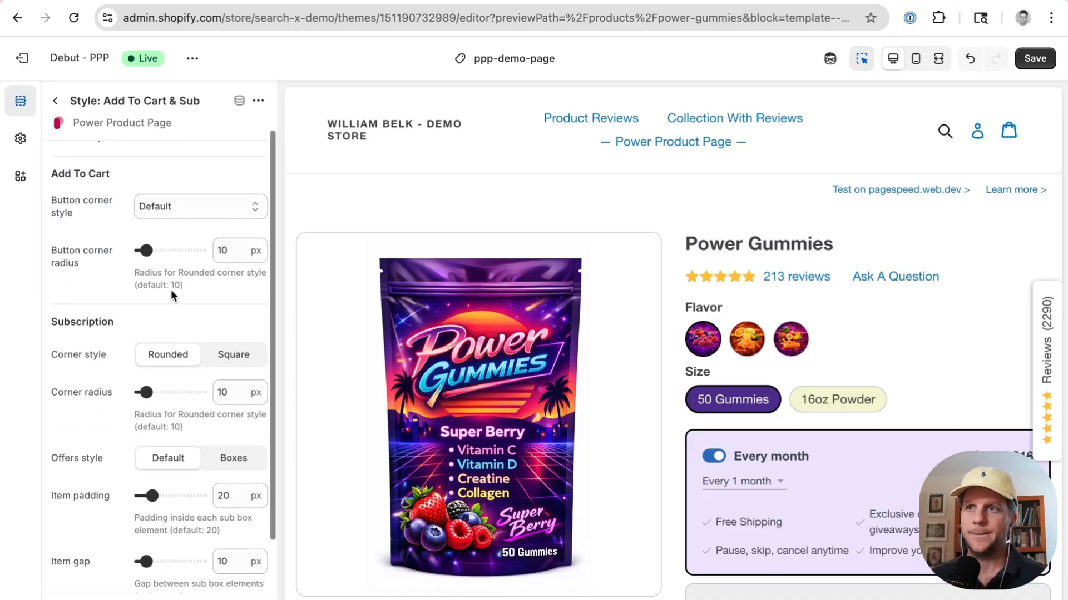
pyautogui.scroll(-3, 769, 408)
pyautogui.scroll(-1, 769, 409)
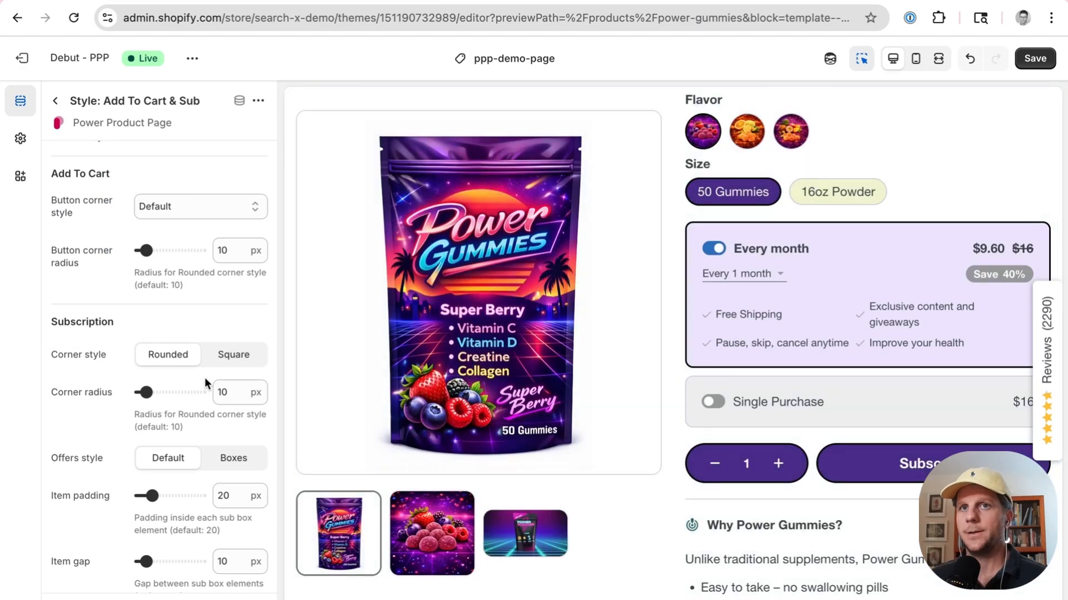
pyautogui.click(239, 359)
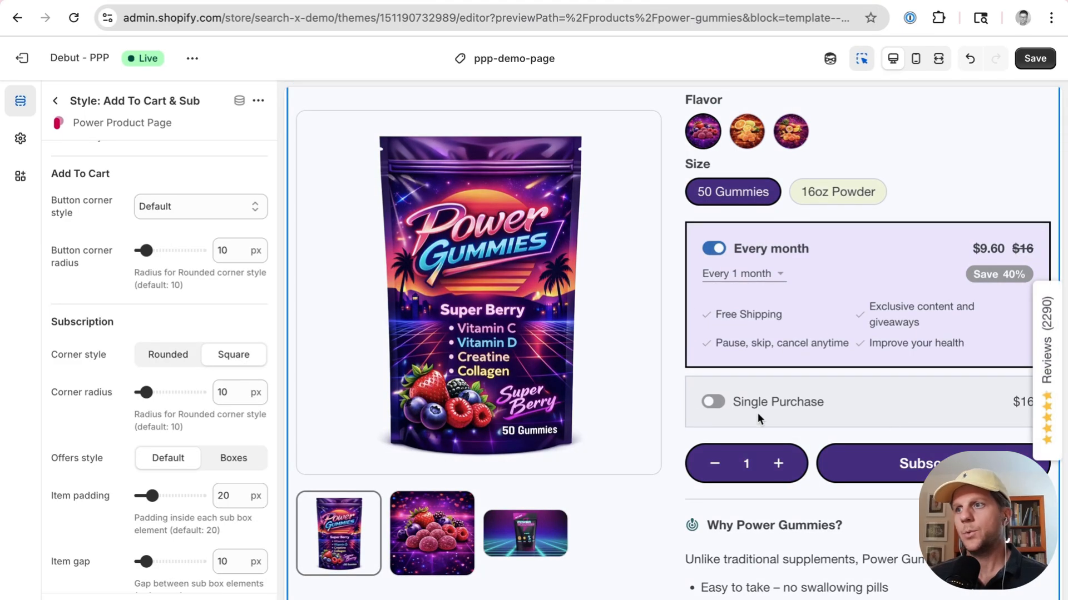
pyautogui.click(177, 359)
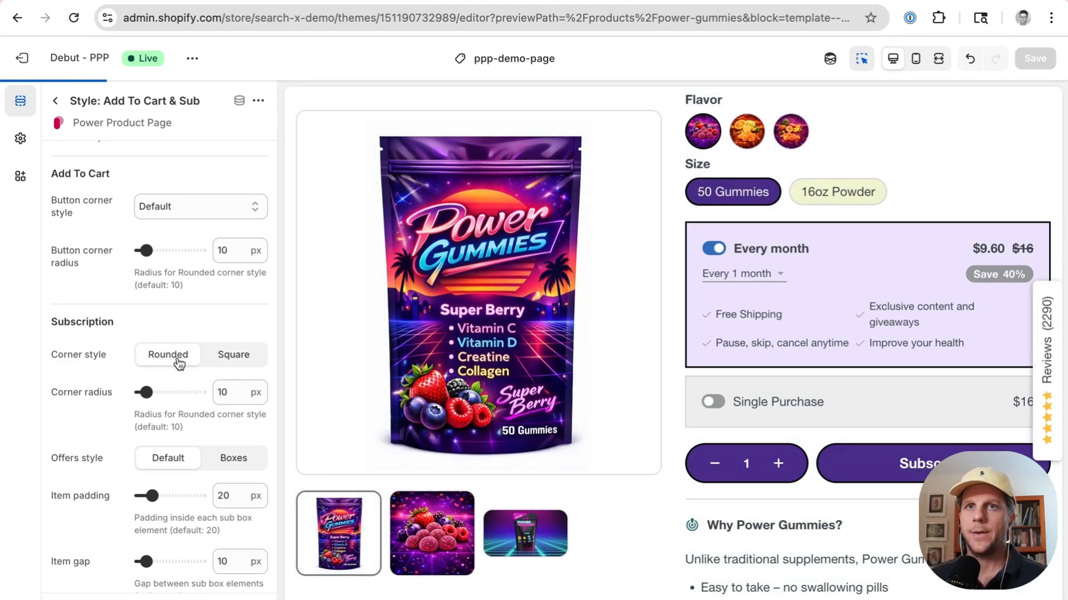
# Step: Set the Add To Cart button corner style to Rounded
pyautogui.scroll(-2, 212, 273)
pyautogui.scroll(4, 211, 271)
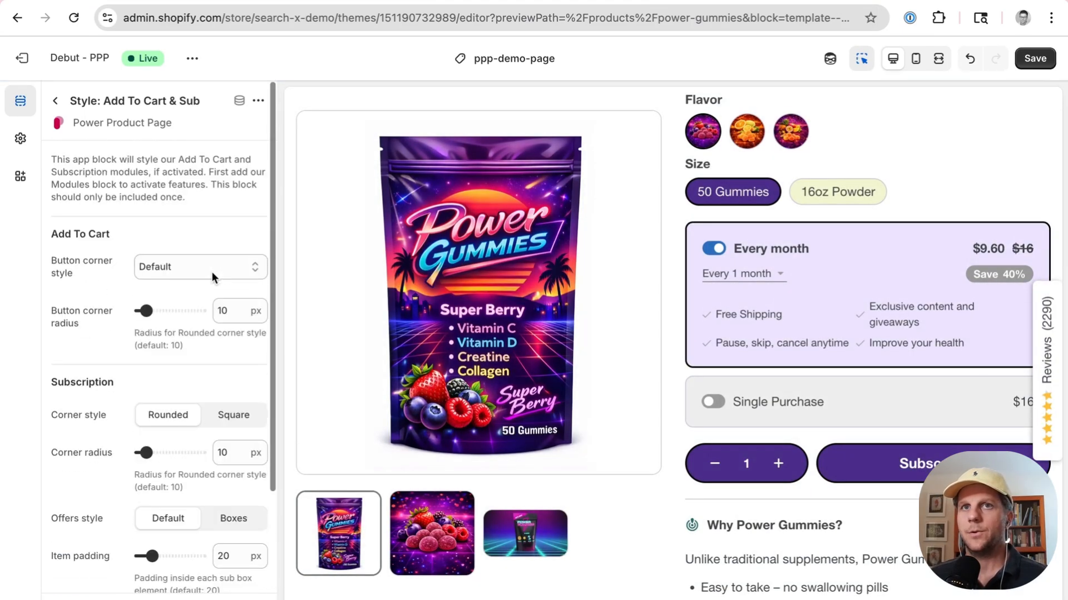
pyautogui.click(201, 264)
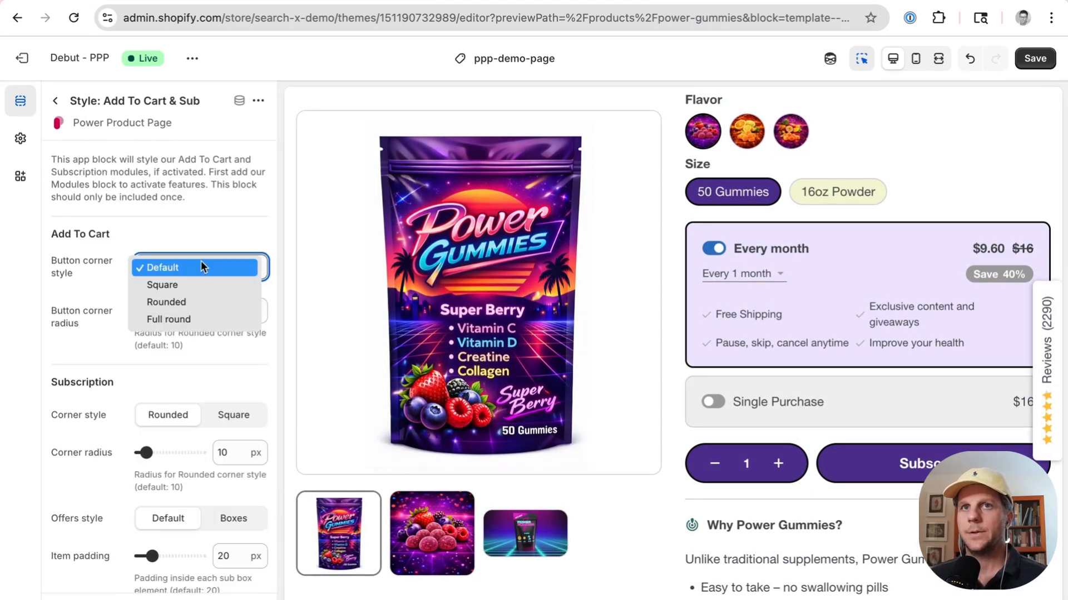
pyautogui.click(194, 301)
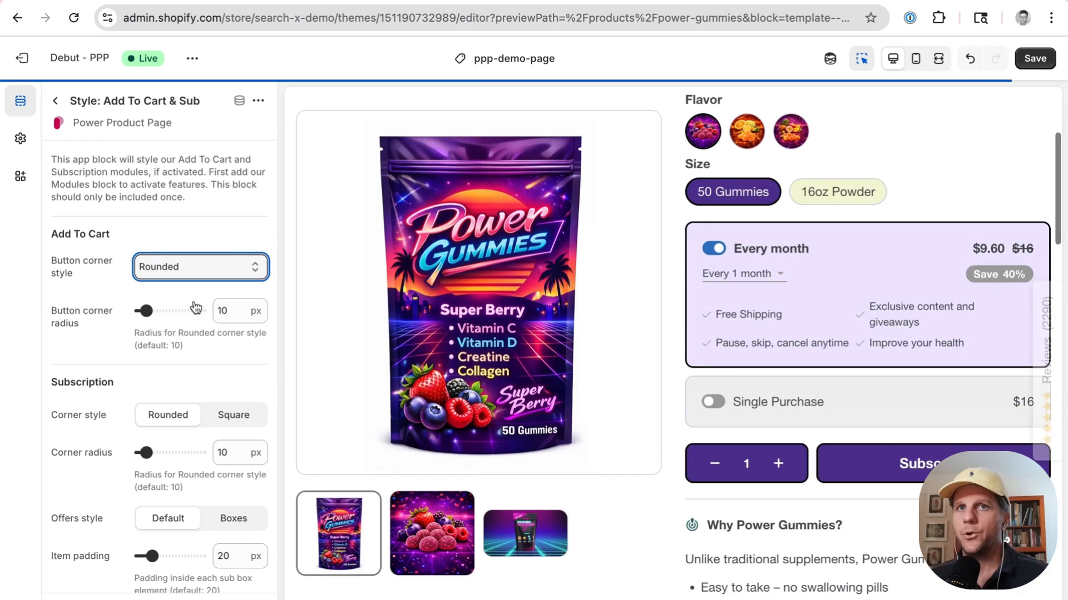
# Step: Remove the Style: Add To Cart & Sub block from the Power Product Page section
pyautogui.click(212, 271)
pyautogui.click(209, 235)
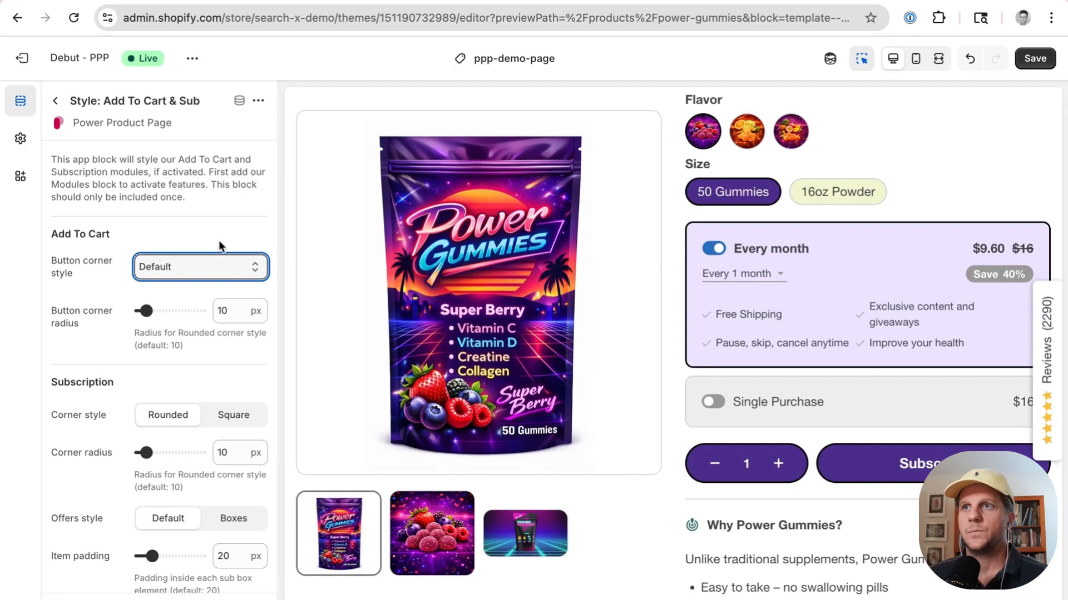
pyautogui.click(58, 101)
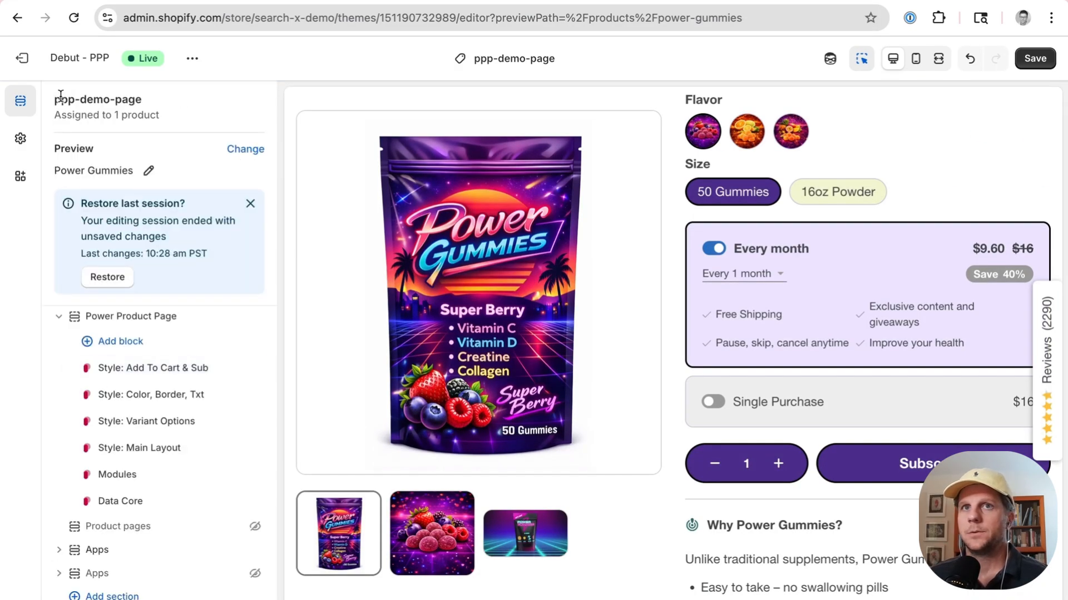
pyautogui.click(235, 368)
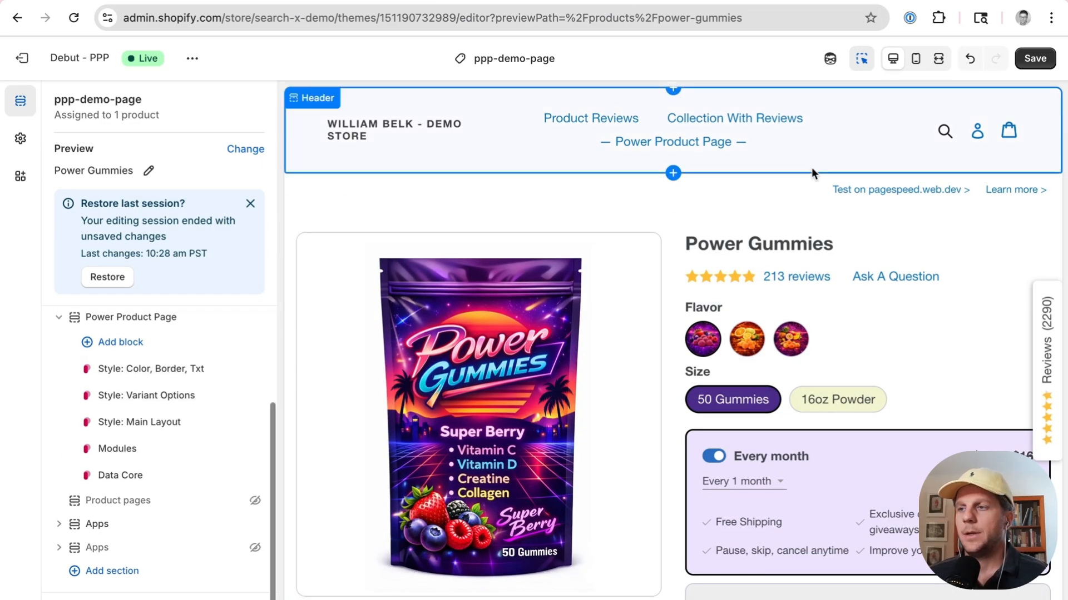
# Step: Save the theme changes
pyautogui.scroll(-4, 813, 172)
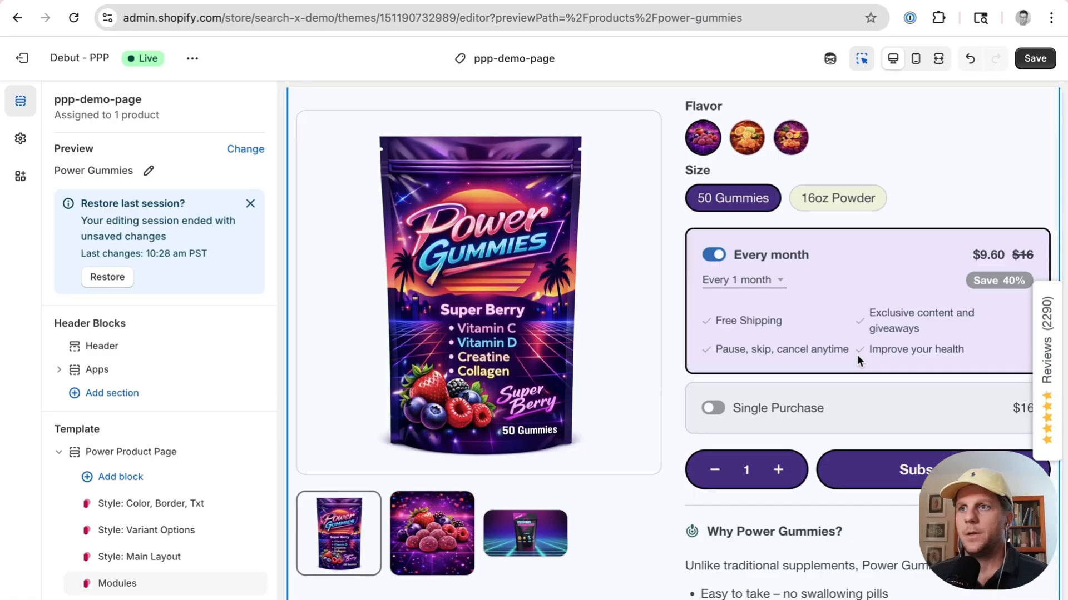
pyautogui.click(1038, 60)
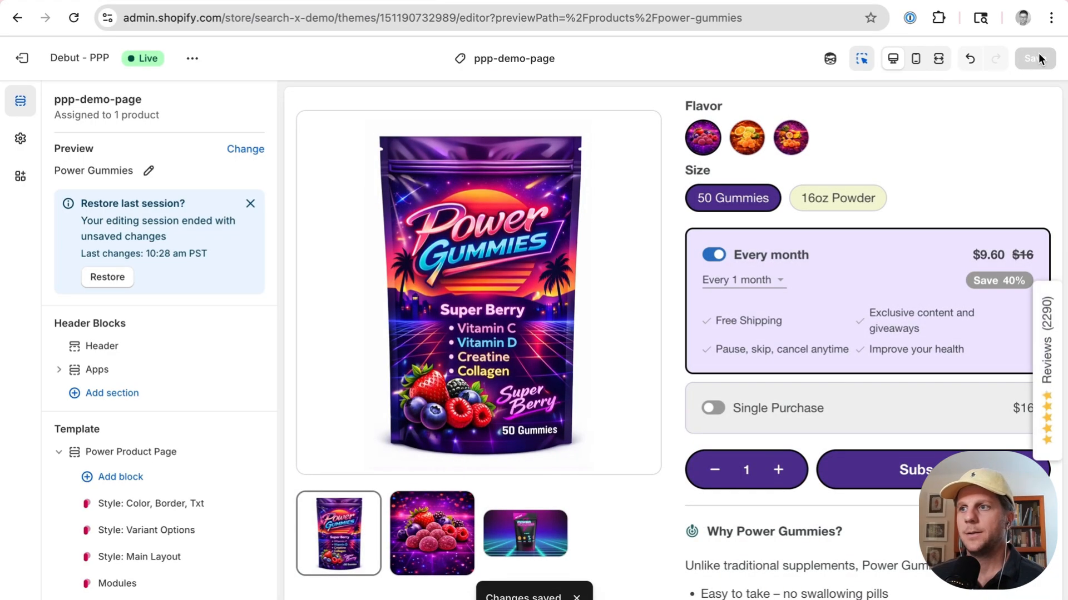
pyautogui.scroll(-3, 197, 328)
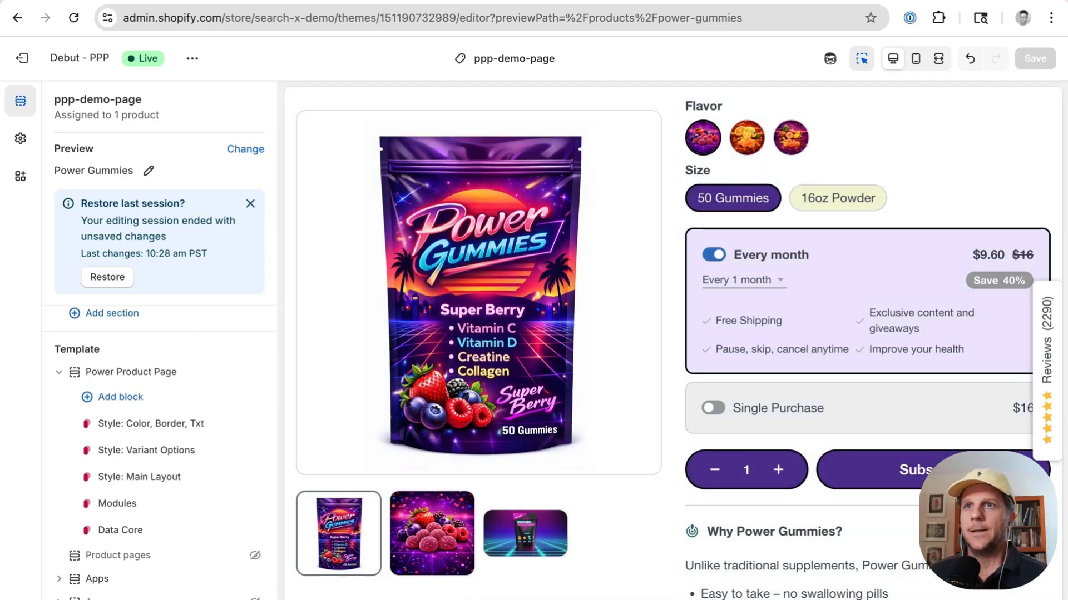
# Step: Open the Modules block and browse the product gallery images in the preview
pyautogui.click(749, 143)
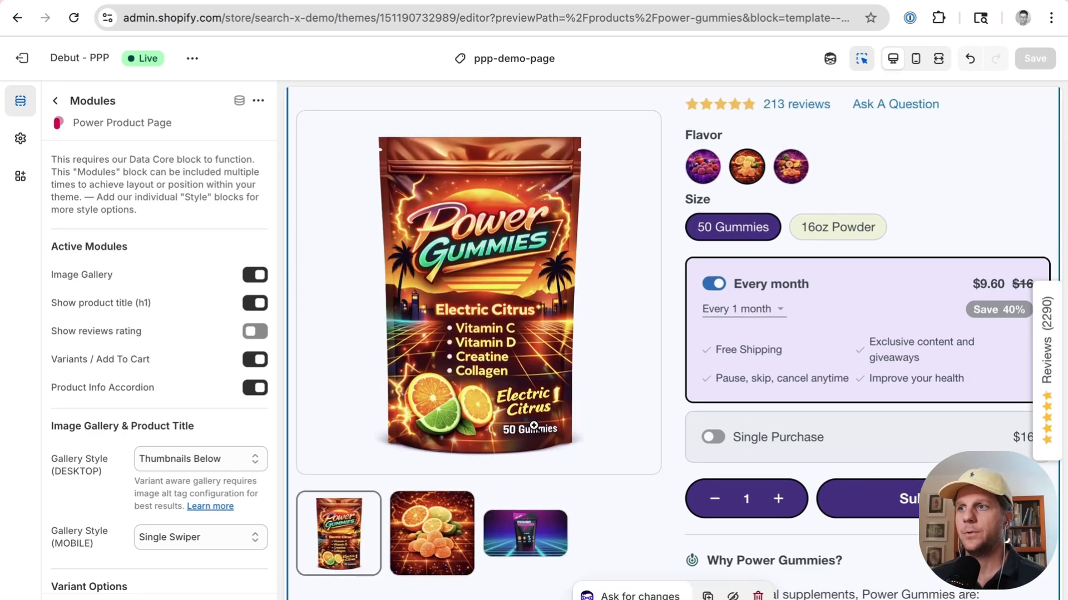
pyautogui.click(420, 538)
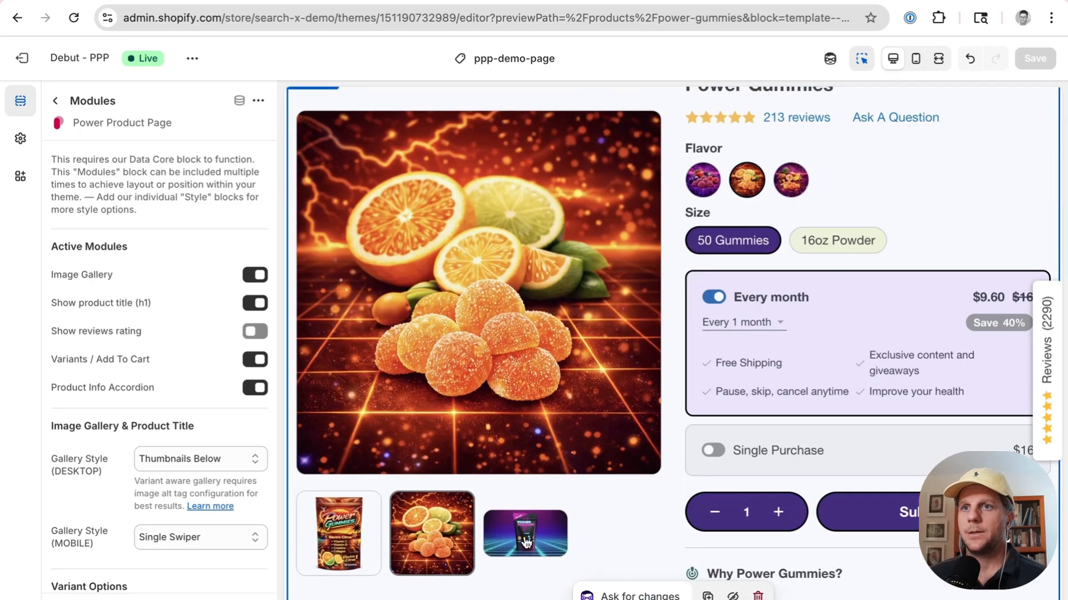
pyautogui.click(524, 535)
pyautogui.click(439, 393)
pyautogui.click(341, 521)
pyautogui.click(404, 544)
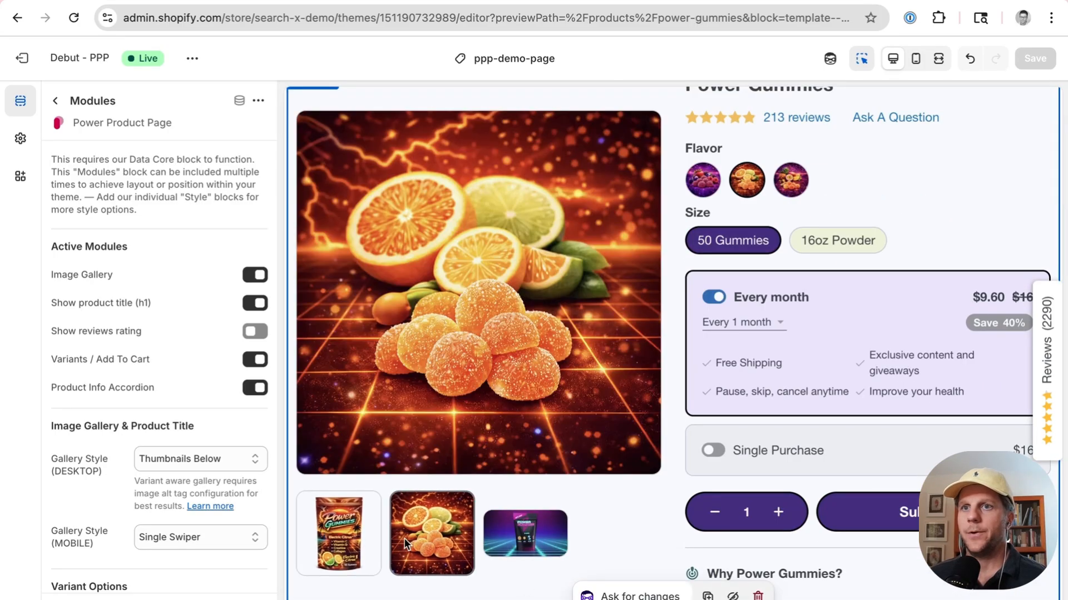
pyautogui.click(358, 533)
pyautogui.click(553, 543)
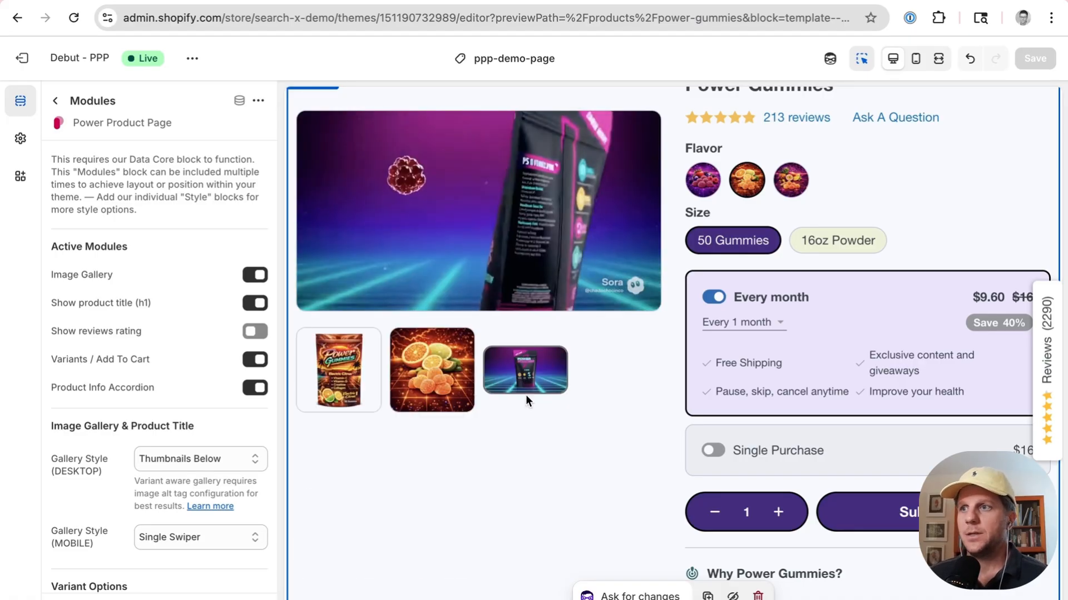
pyautogui.scroll(3, 525, 395)
pyautogui.scroll(-1, 526, 395)
pyautogui.scroll(-1, 525, 395)
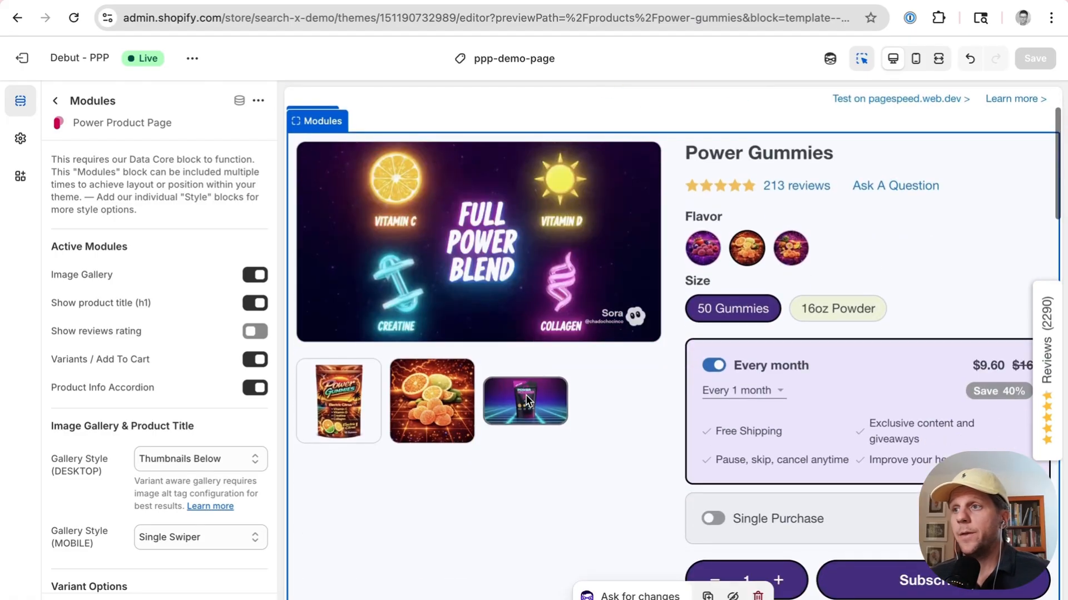
pyautogui.click(442, 414)
pyautogui.click(344, 564)
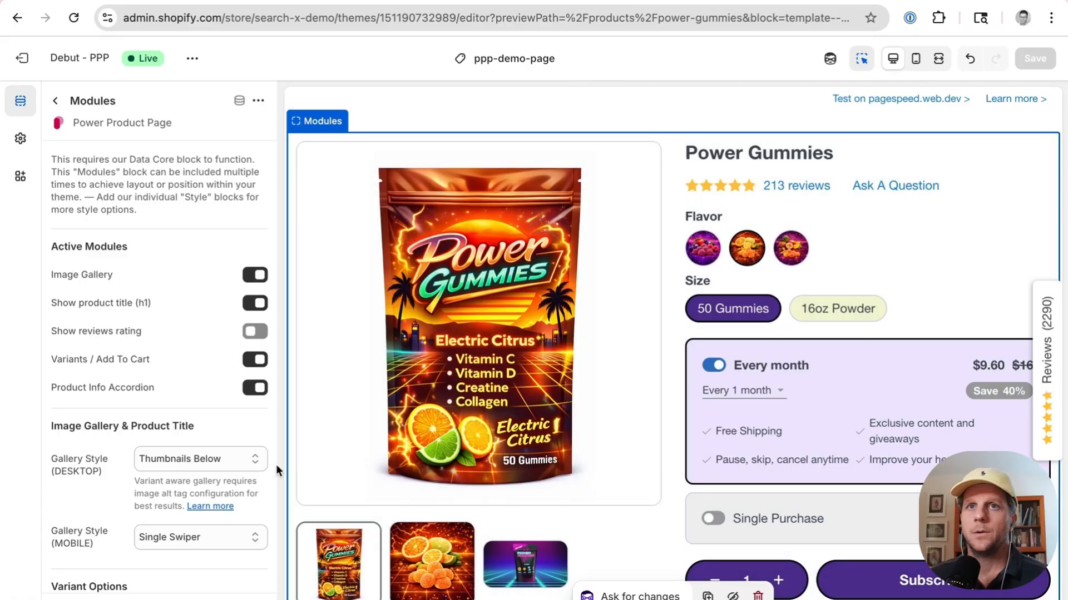
# Step: Switch between flavor swatches and sizes in the preview to check how the gallery follows the selected variant
pyautogui.click(791, 245)
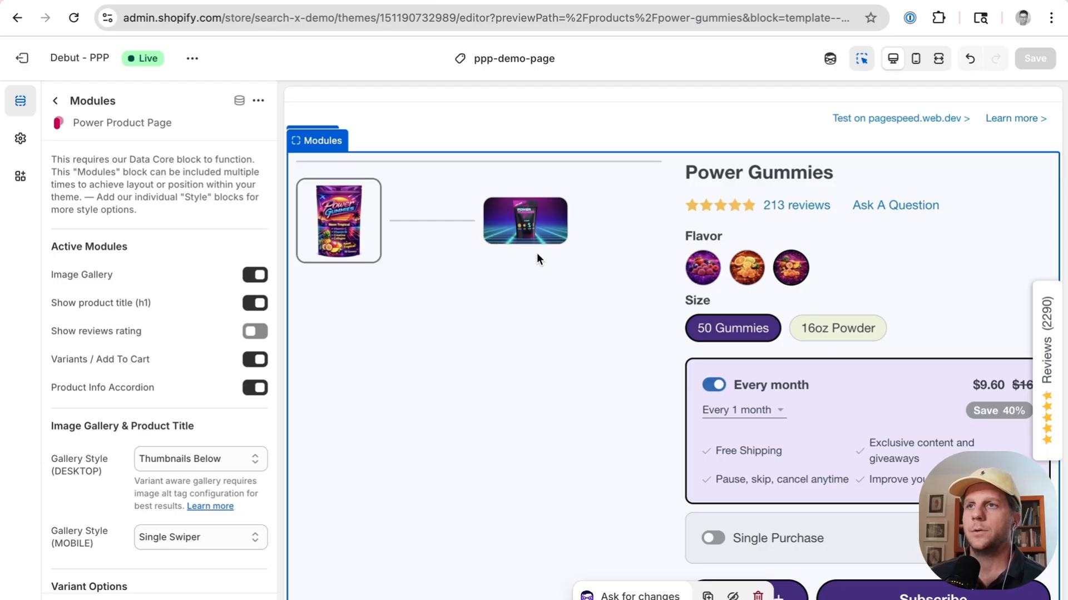
pyautogui.click(704, 268)
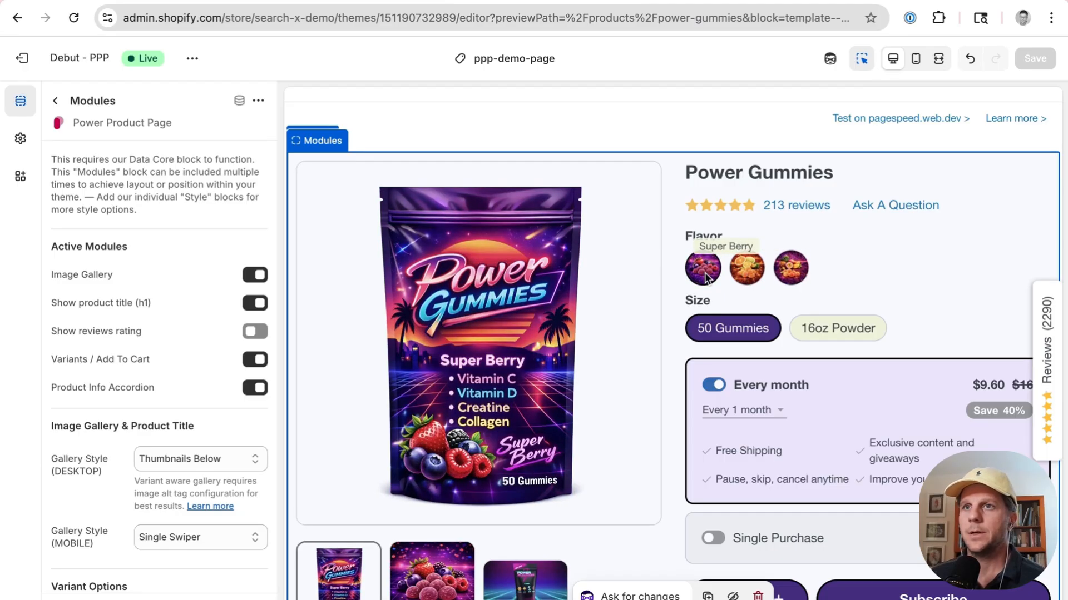
pyautogui.click(743, 261)
pyautogui.click(786, 273)
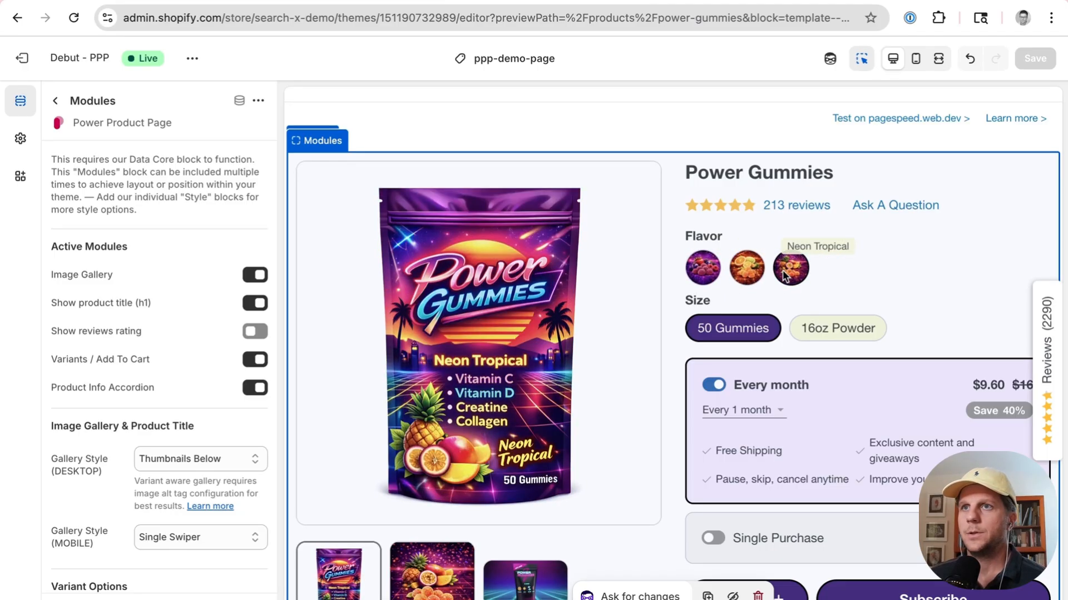
pyautogui.click(747, 268)
pyautogui.click(703, 270)
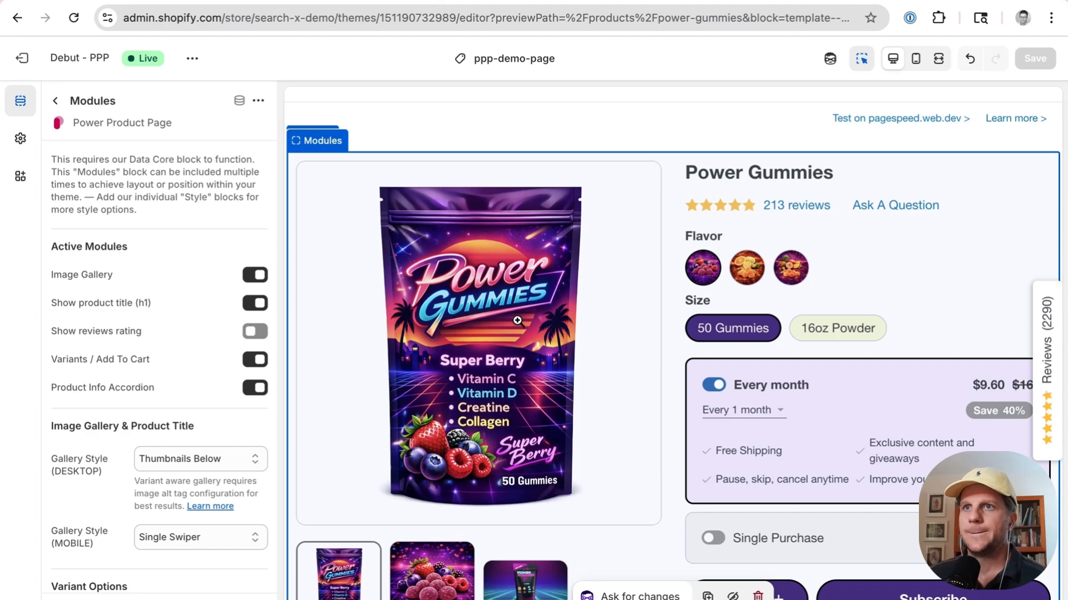
pyautogui.scroll(-1, 517, 321)
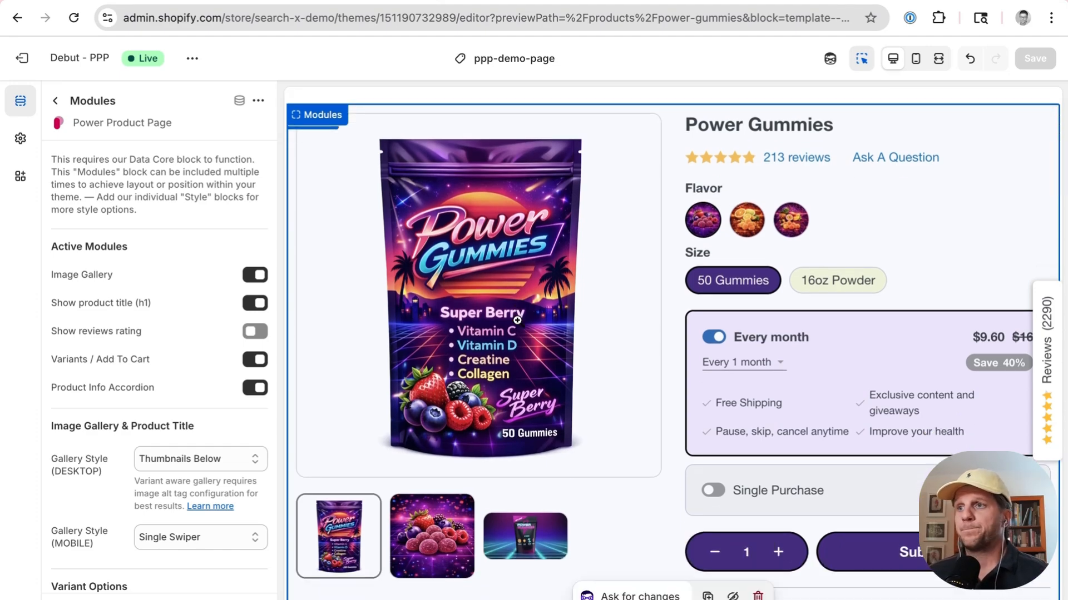
pyautogui.click(746, 232)
pyautogui.click(790, 221)
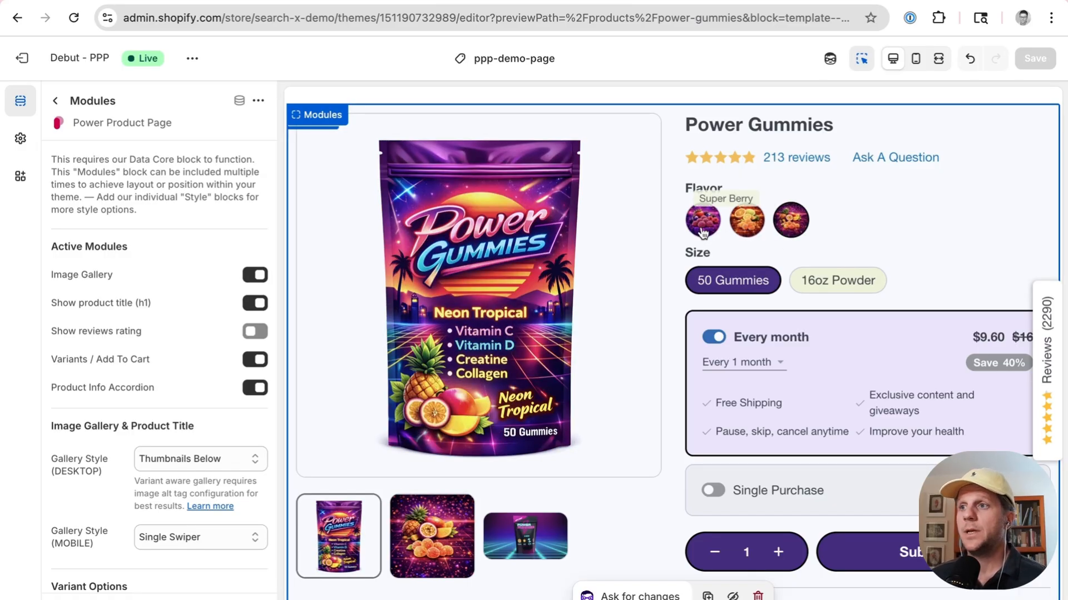
pyautogui.click(745, 230)
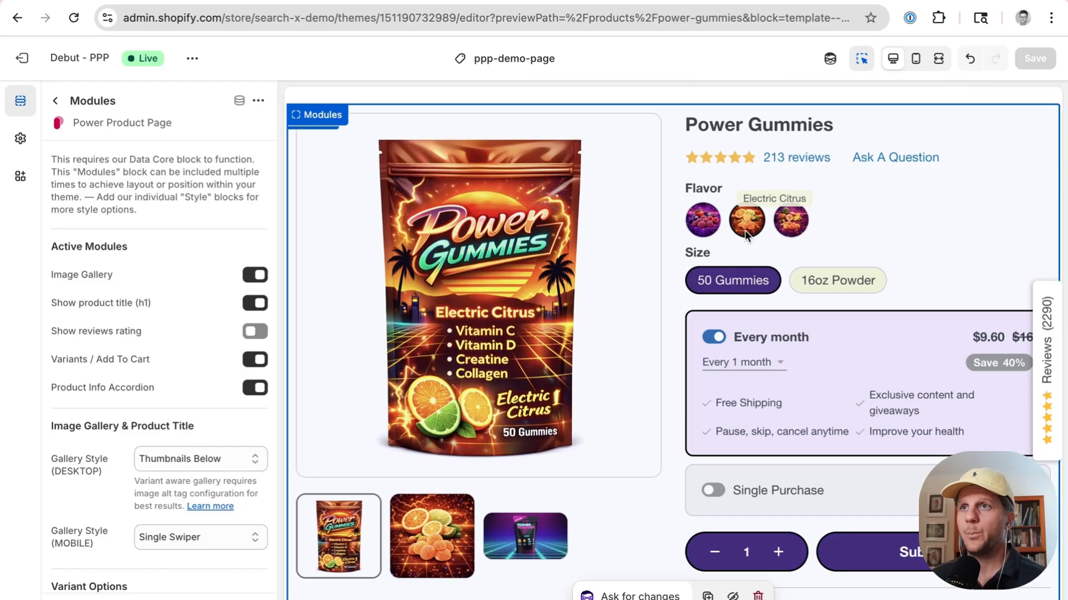
pyautogui.click(704, 228)
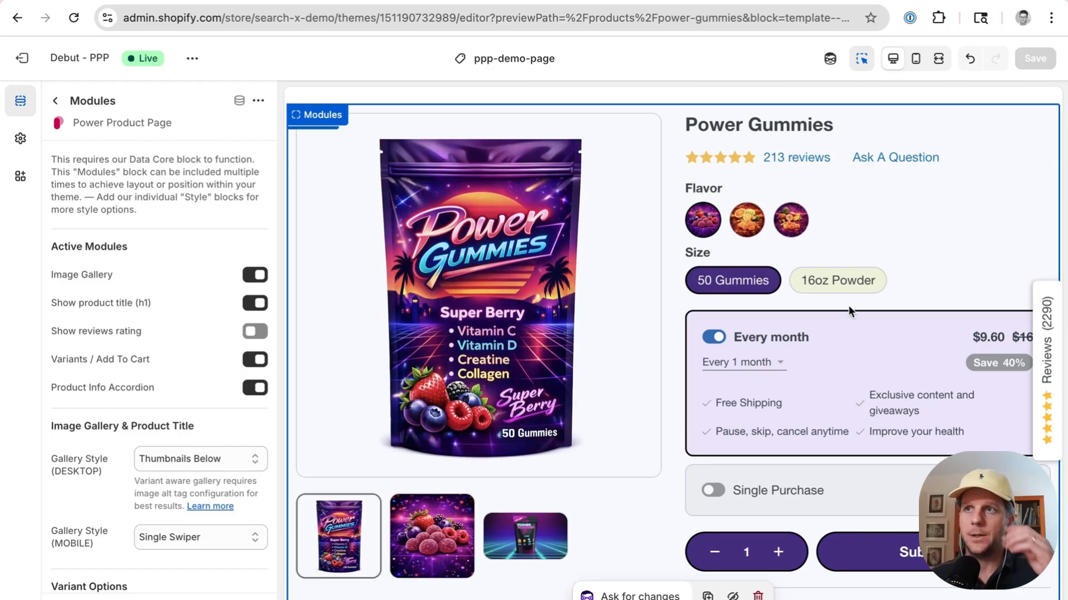
pyautogui.click(842, 286)
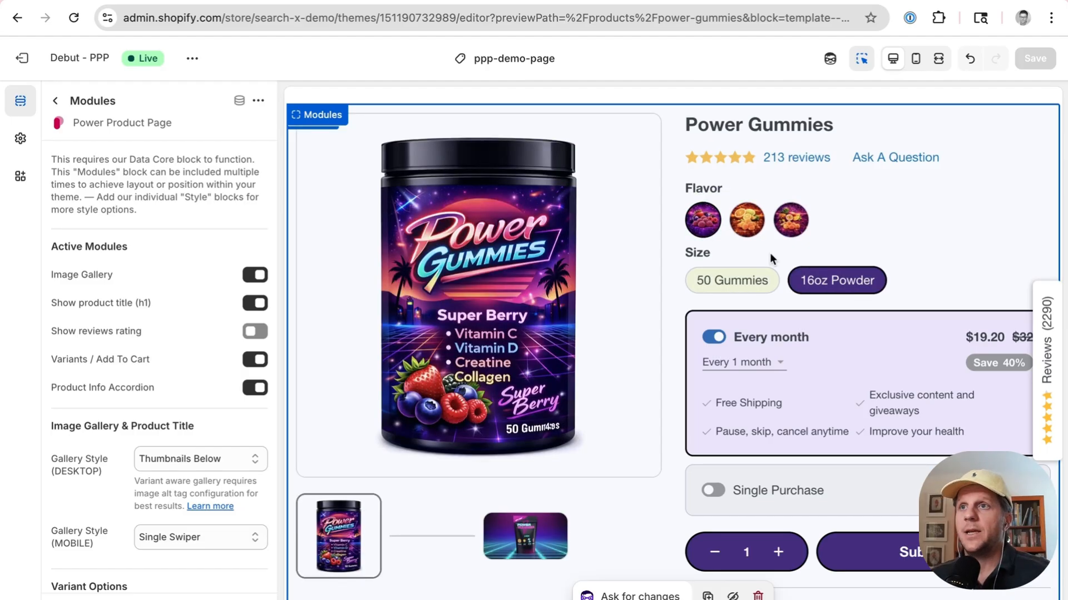
pyautogui.click(751, 288)
pyautogui.click(747, 221)
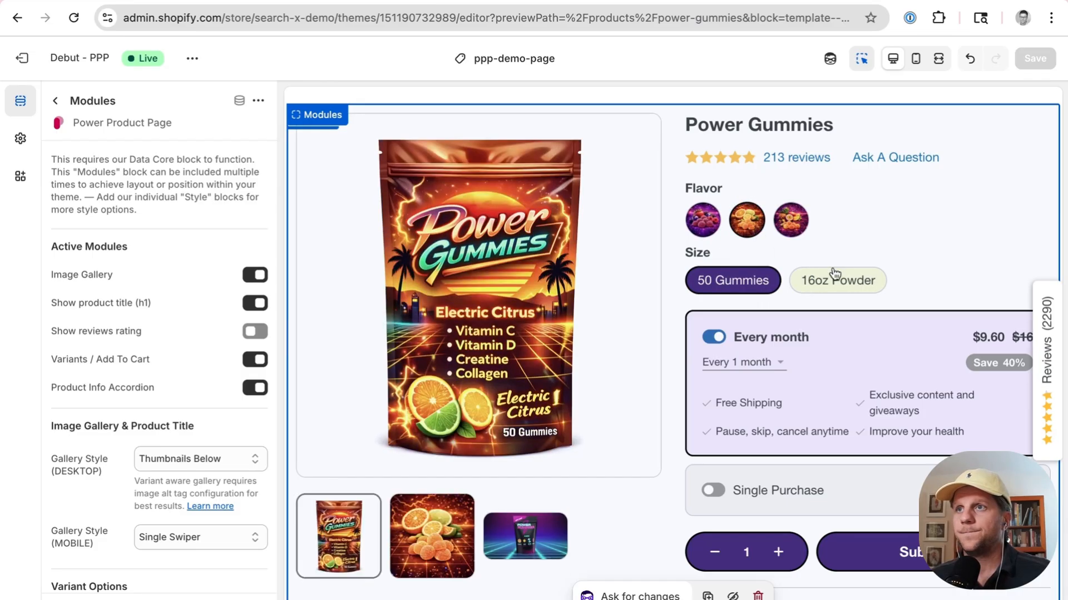
pyautogui.click(834, 275)
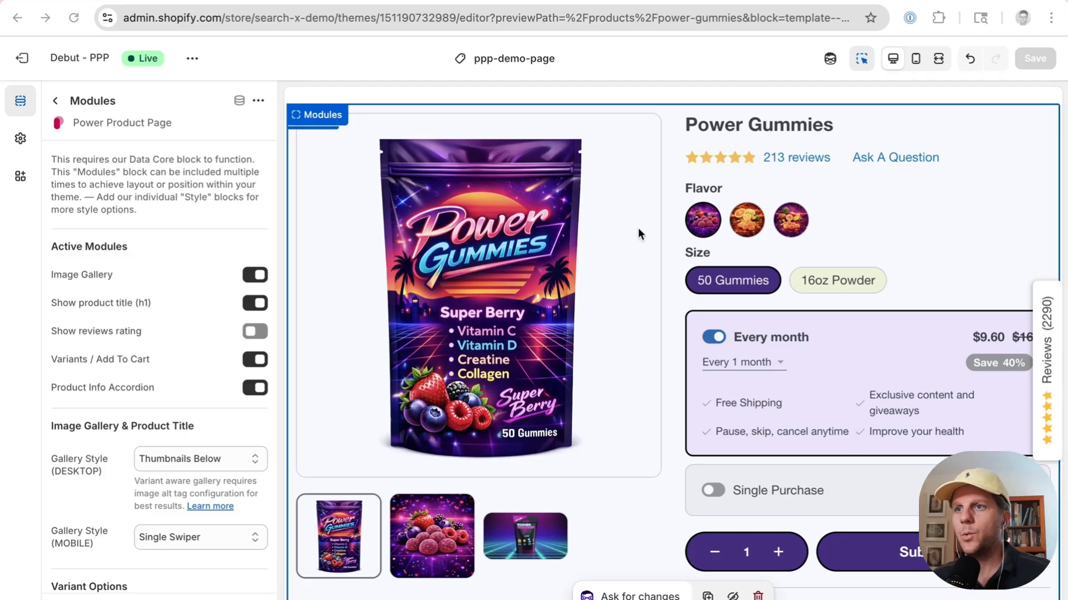
pyautogui.click(745, 220)
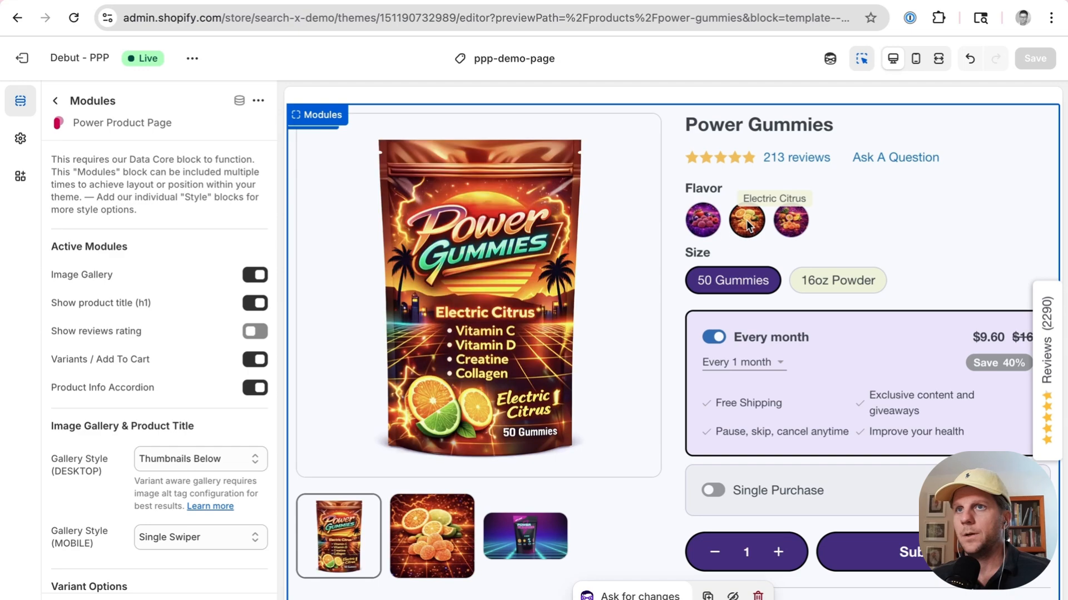
pyautogui.click(705, 228)
pyautogui.click(837, 283)
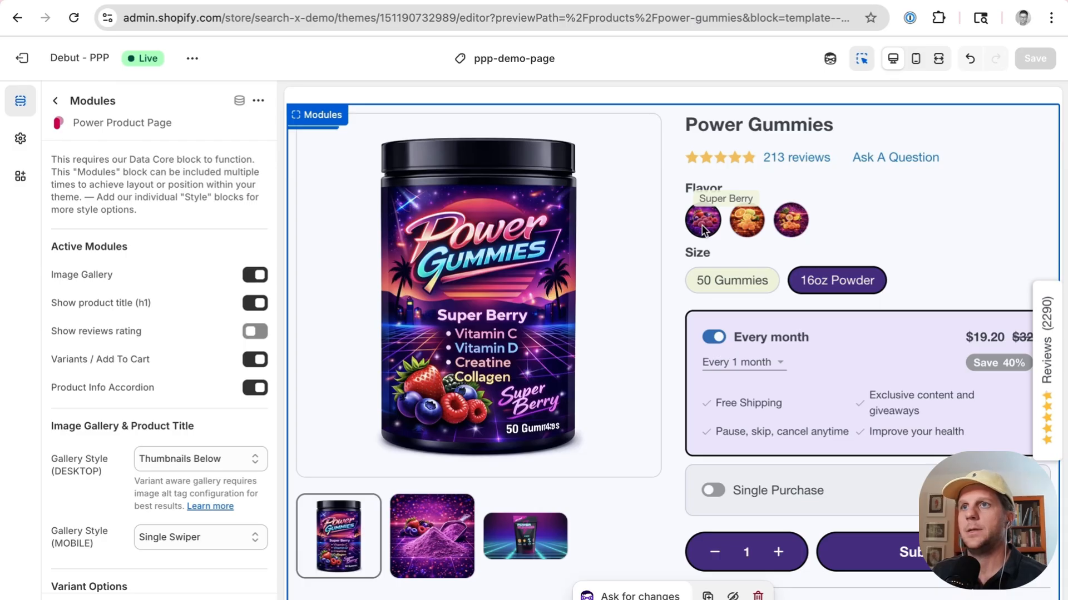
pyautogui.click(763, 290)
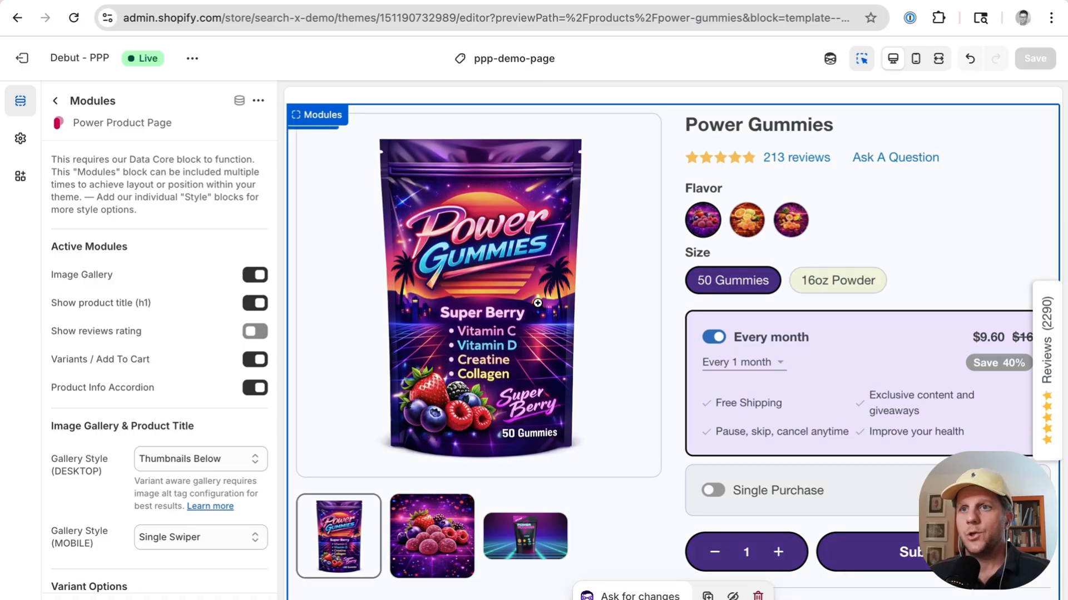
pyautogui.scroll(-5, 537, 303)
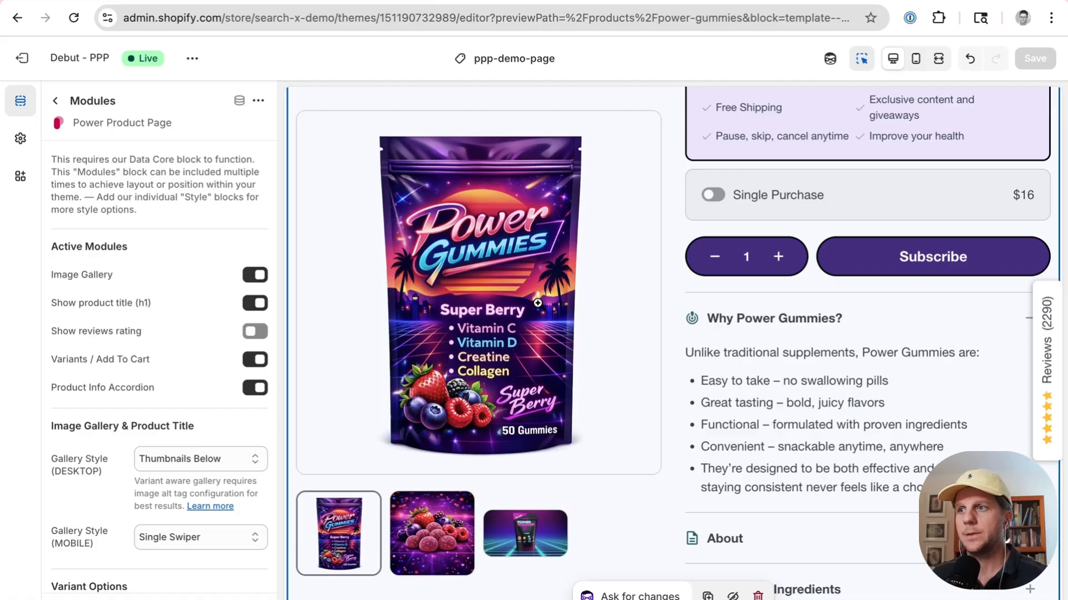
pyautogui.scroll(5, 618, 346)
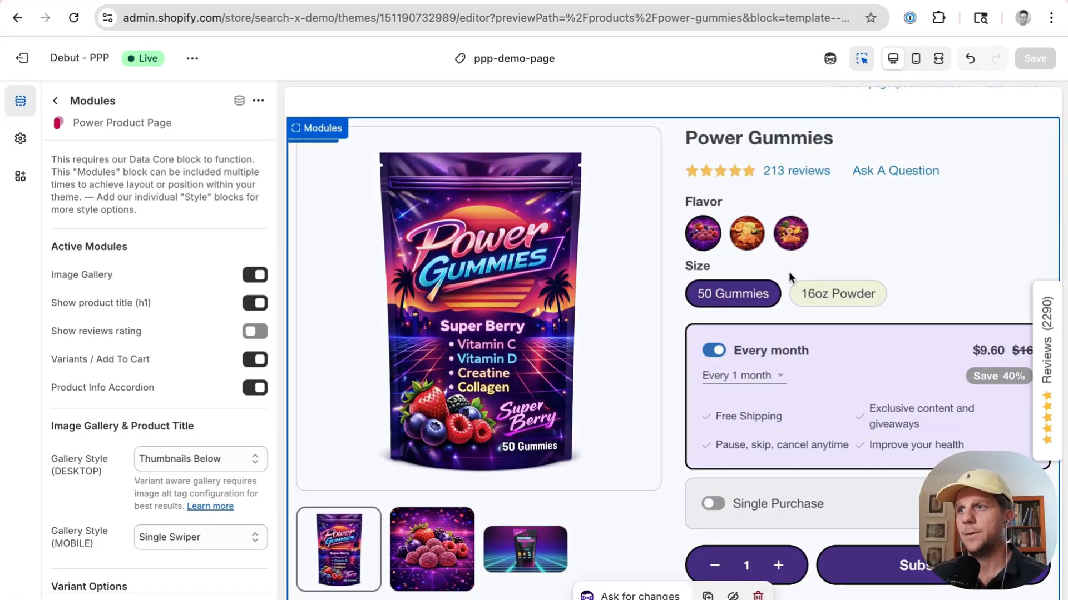
pyautogui.scroll(2, 789, 271)
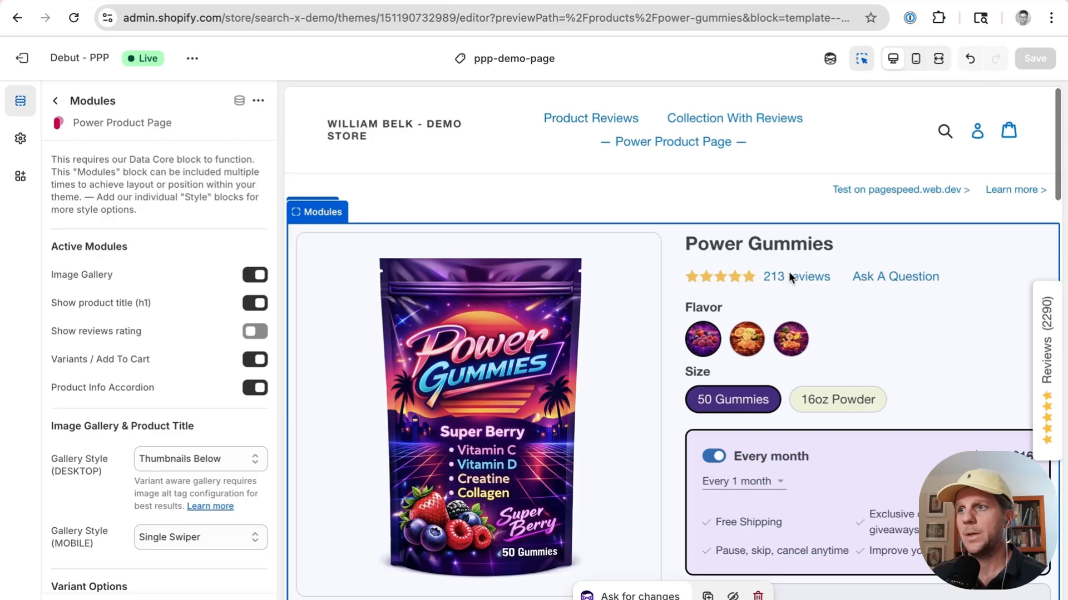
# Step: Reopen the Modules block, follow the gallery style's Learn more link and read the Image Alt Tags documentation
pyautogui.click(55, 99)
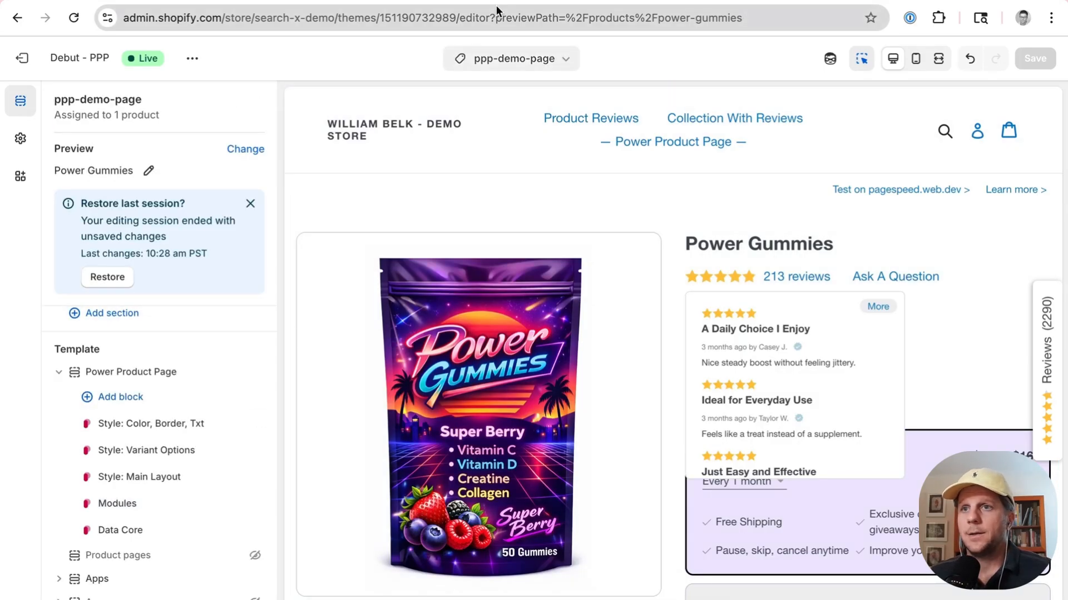
pyautogui.click(143, 504)
pyautogui.scroll(-4, 175, 349)
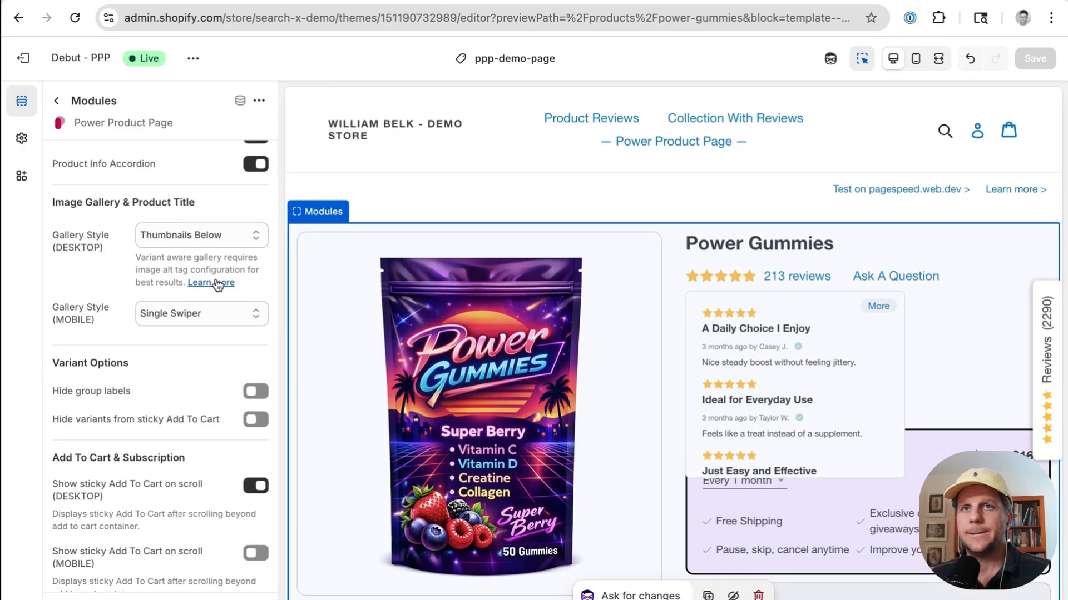
pyautogui.moveTo(135, 261); pyautogui.dragTo(247, 285)
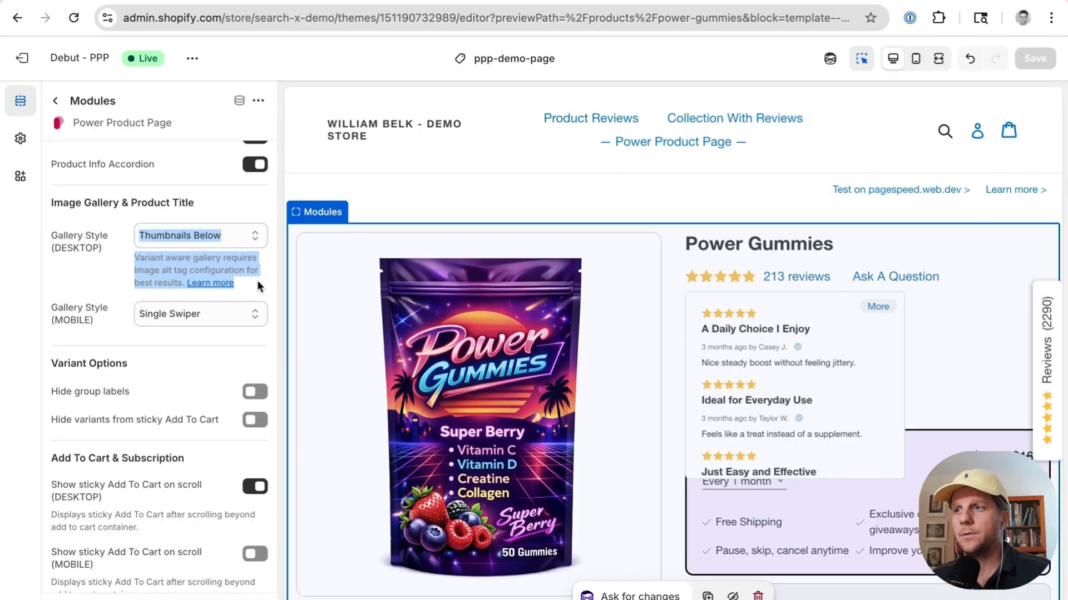
pyautogui.click(210, 283)
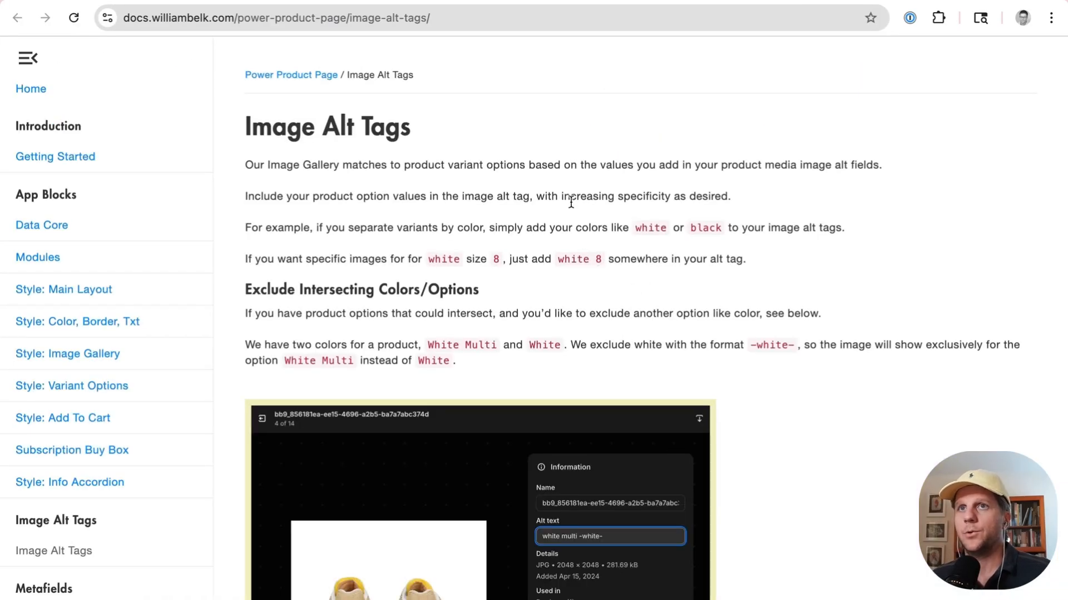
pyautogui.scroll(-3, 571, 201)
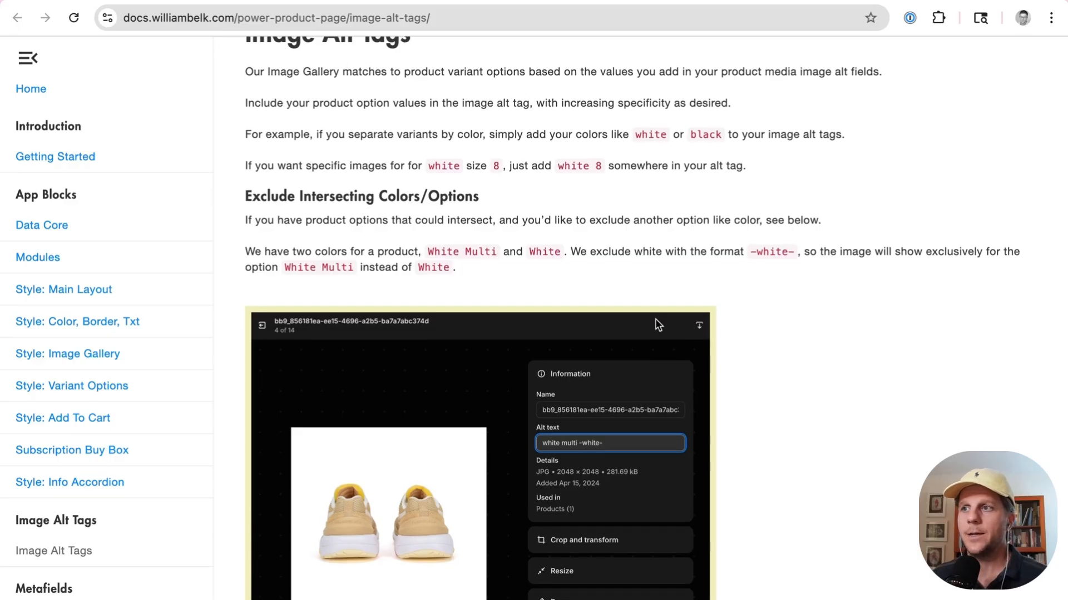
pyautogui.scroll(1, 655, 319)
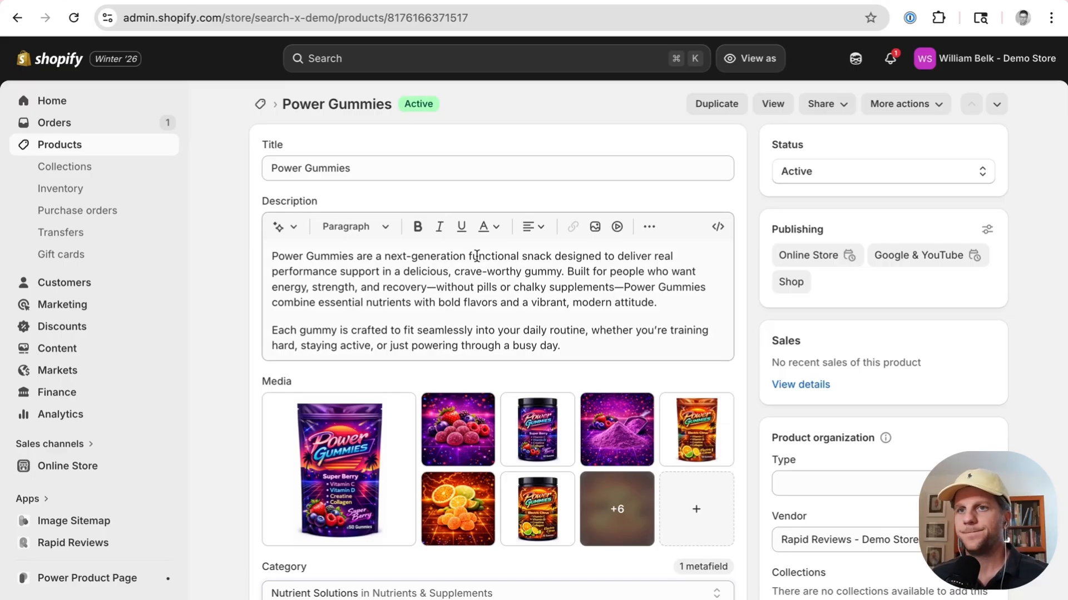
# Step: Scroll to the product's variants and expand each flavor group to review its size variants
pyautogui.scroll(-2, 476, 257)
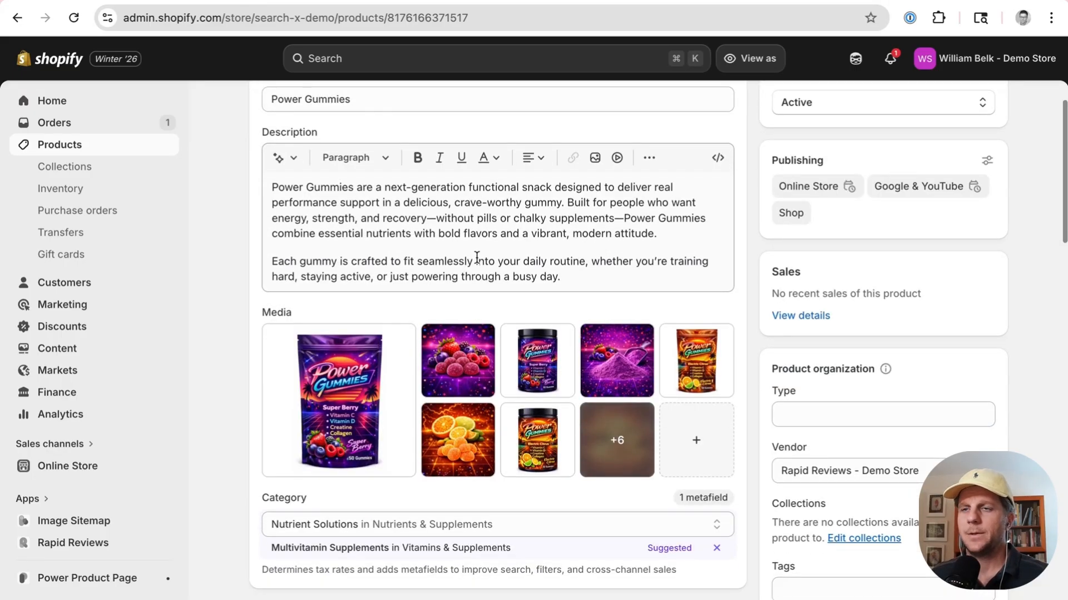
pyautogui.scroll(-3, 519, 479)
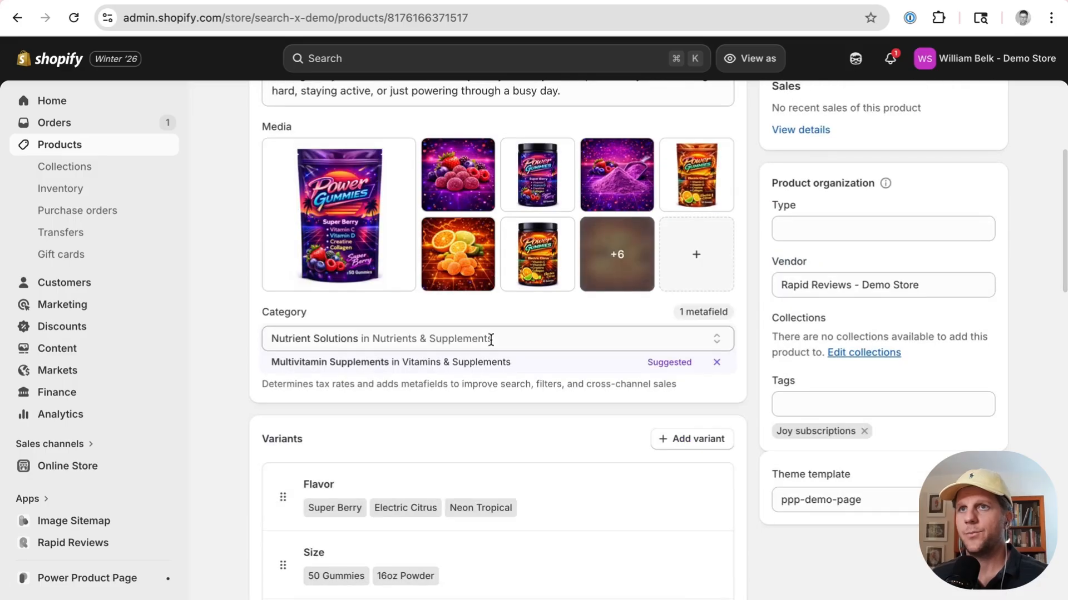
pyautogui.scroll(-3, 491, 340)
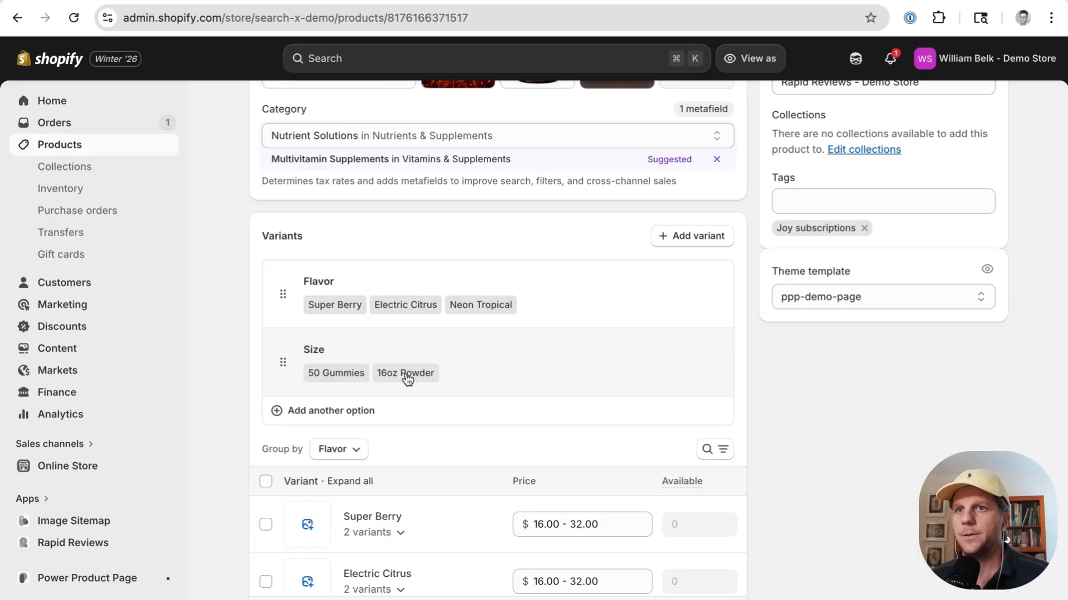
pyautogui.scroll(-5, 407, 378)
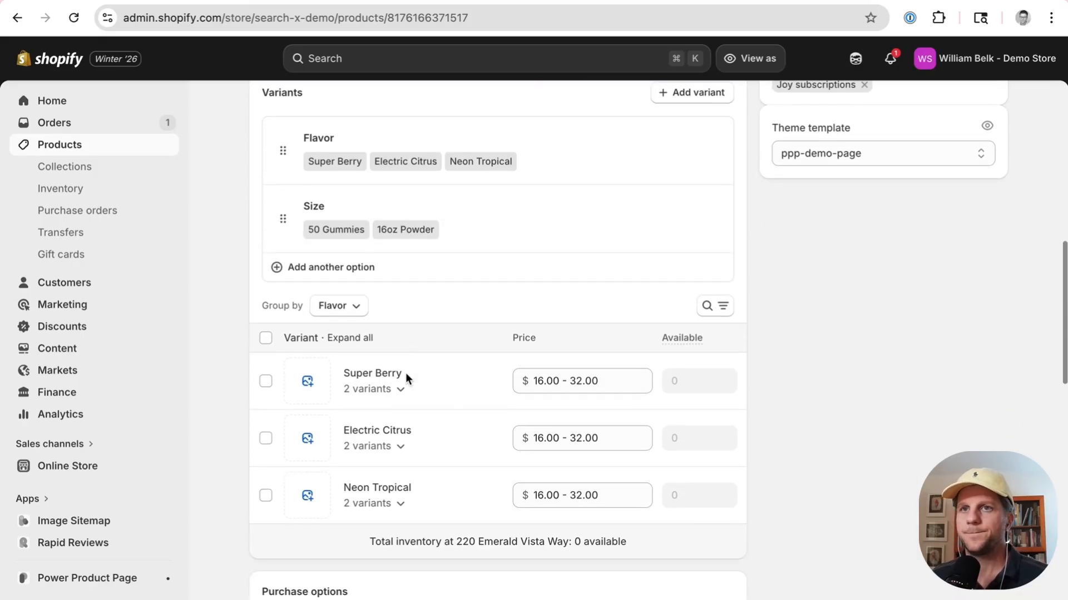
pyautogui.click(393, 388)
pyautogui.scroll(-4, 393, 389)
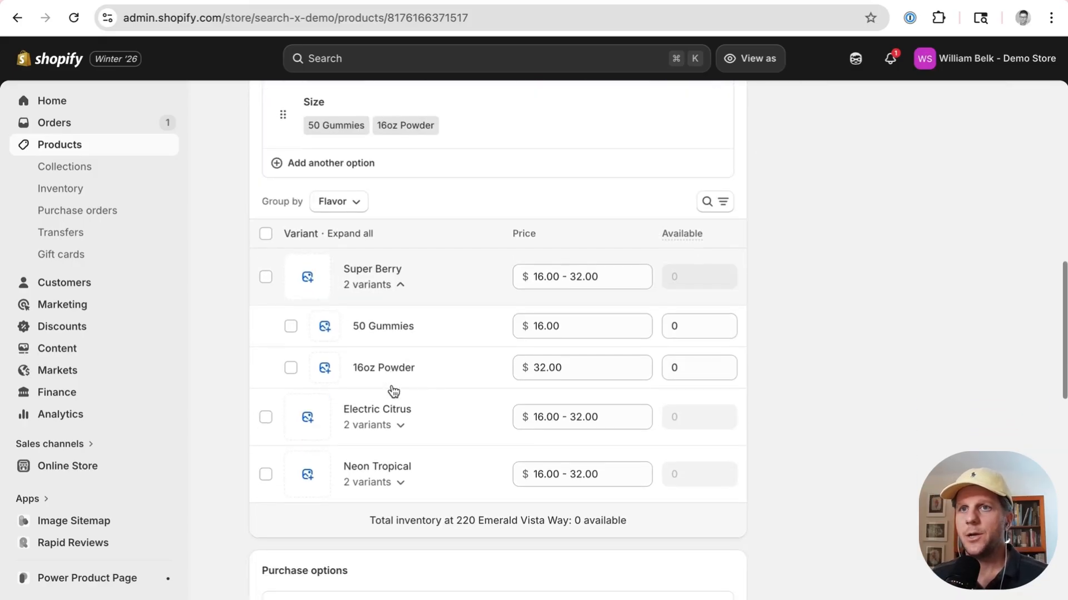
pyautogui.click(391, 427)
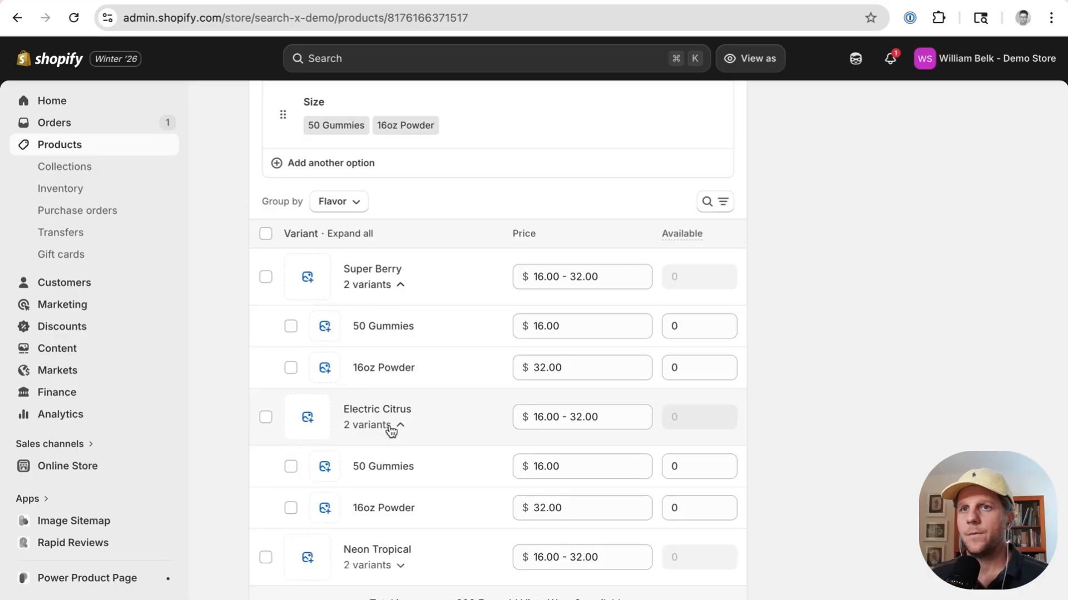
pyautogui.scroll(-2, 389, 431)
pyautogui.click(379, 497)
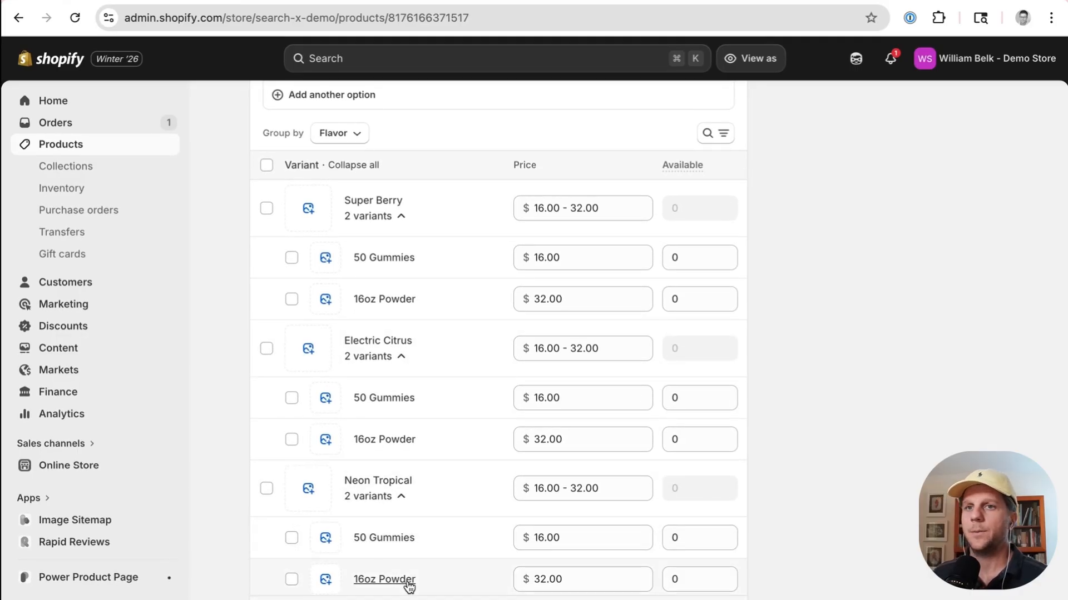
# Step: Open the first product media image and examine the flavor and size wording in its alt text
pyautogui.scroll(10, 417, 581)
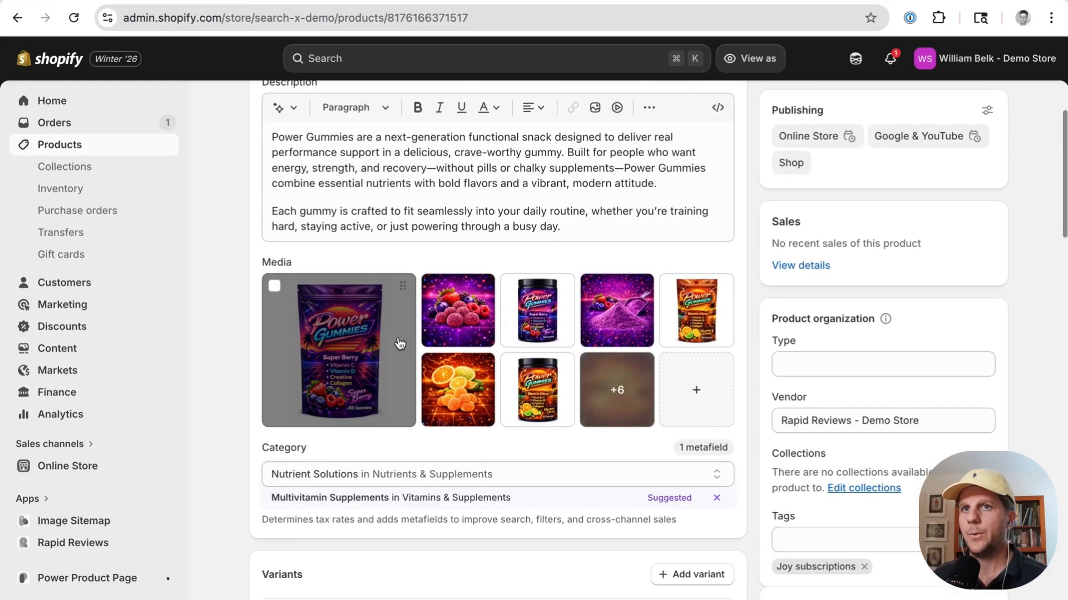
pyautogui.click(366, 334)
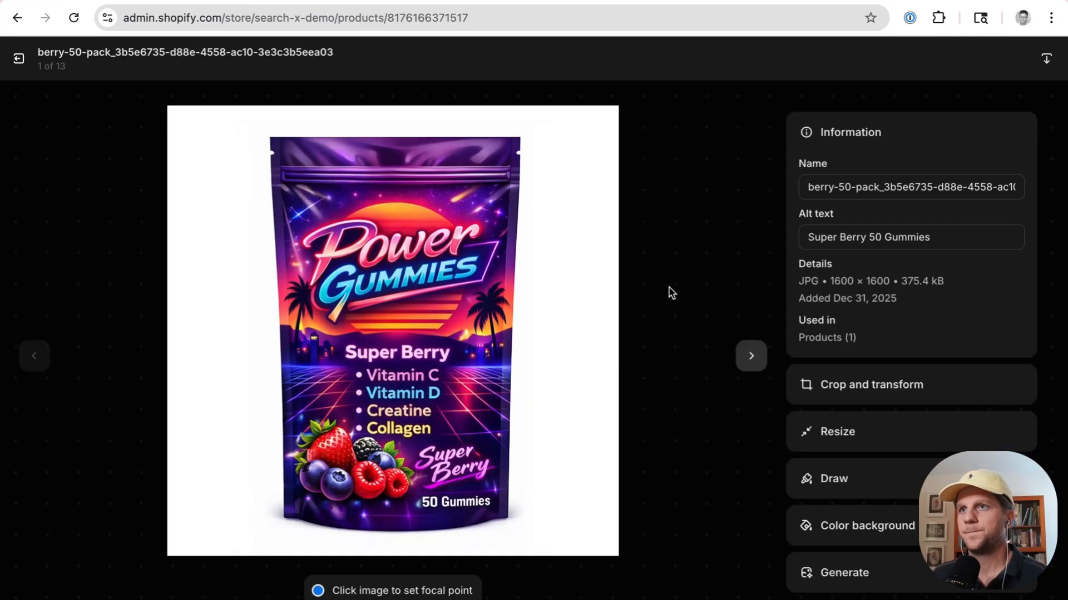
pyautogui.click(850, 239)
pyautogui.tripleClick(849, 239)
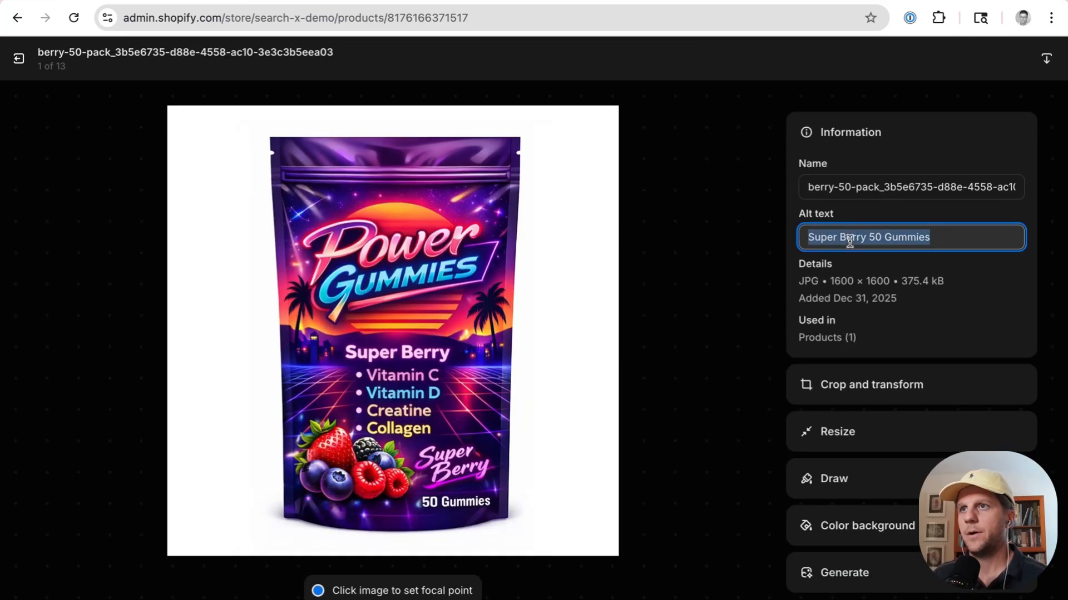
pyautogui.click(936, 242)
pyautogui.moveTo(963, 236); pyautogui.dragTo(779, 231)
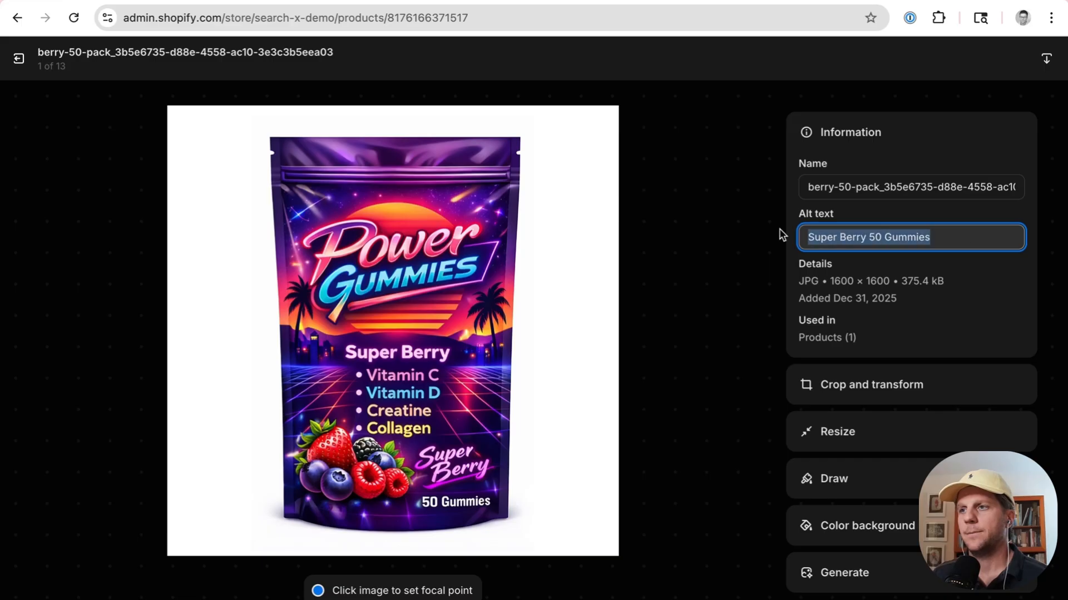
pyautogui.click(849, 236)
pyautogui.moveTo(864, 239); pyautogui.dragTo(794, 201)
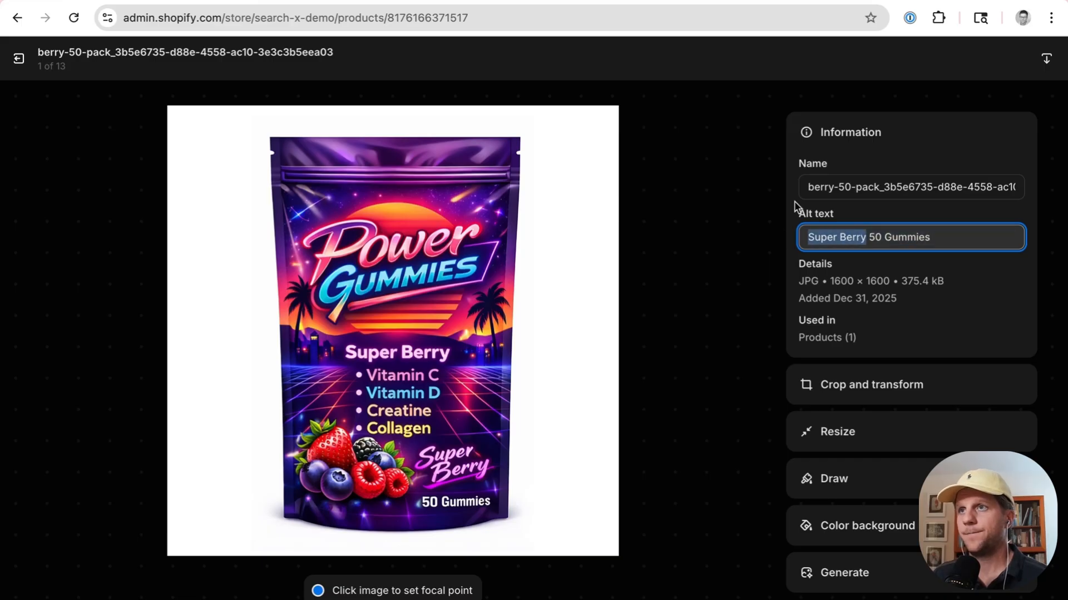
pyautogui.doubleClick(871, 238)
pyautogui.moveTo(896, 239); pyautogui.dragTo(953, 238)
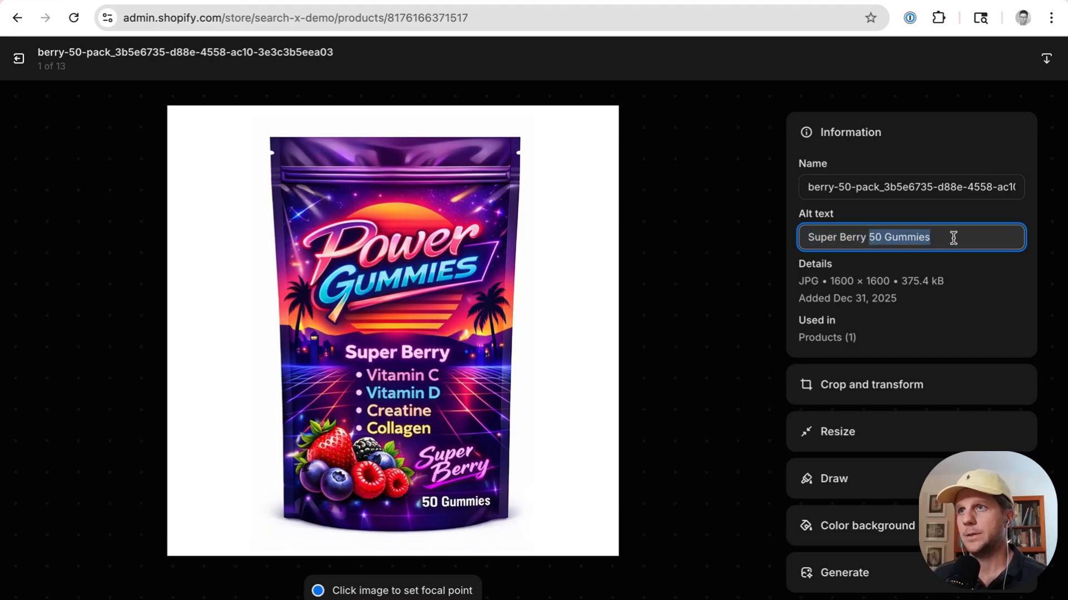
# Step: Step through the following media images and inspect the alt text of each, including the citrus-detail image
pyautogui.click(752, 357)
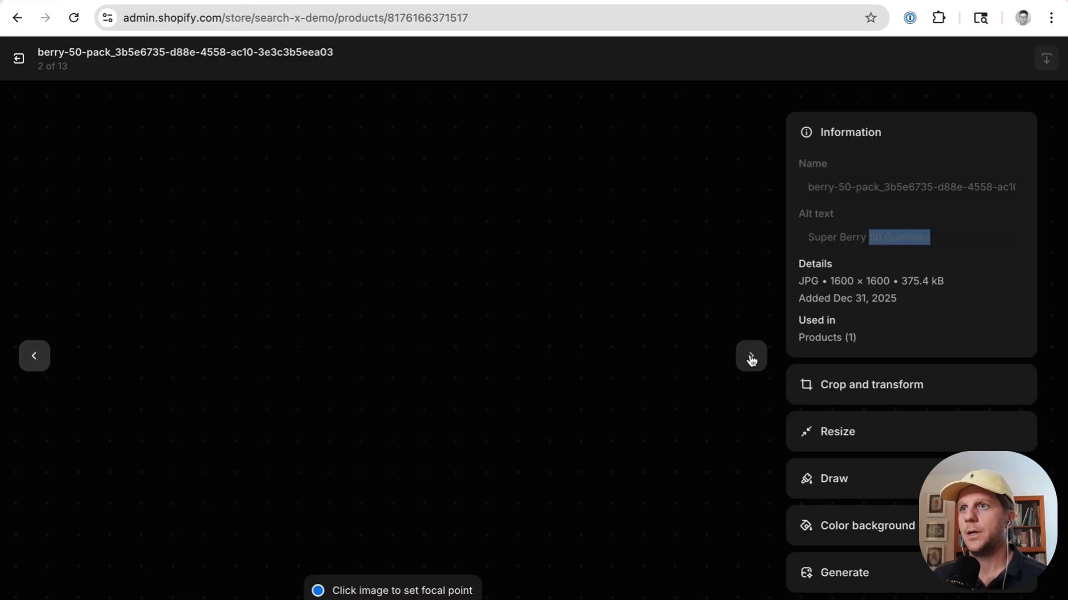
pyautogui.click(751, 358)
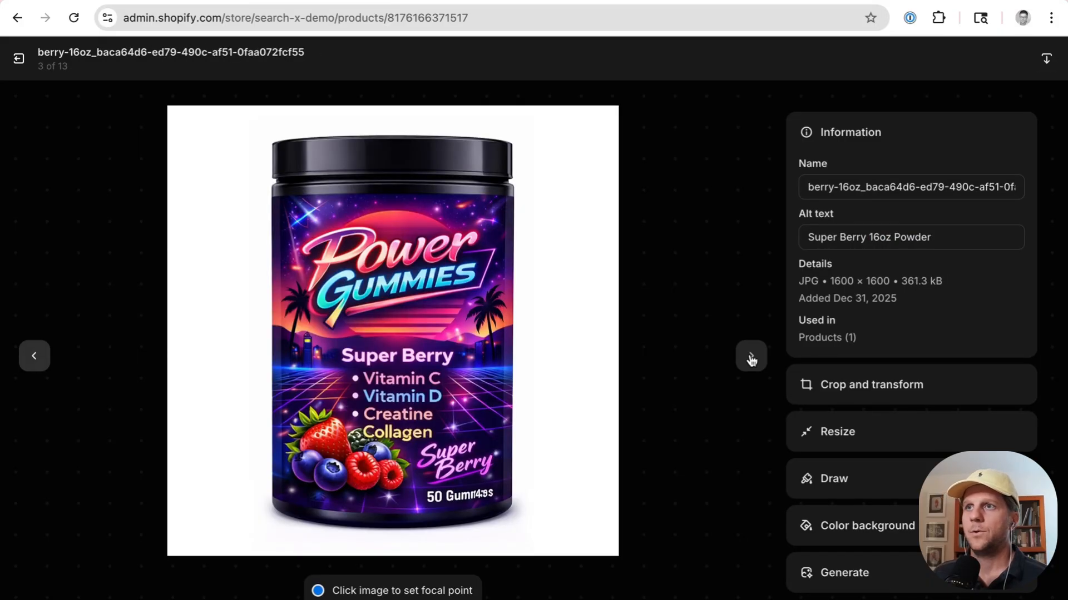
pyautogui.click(751, 358)
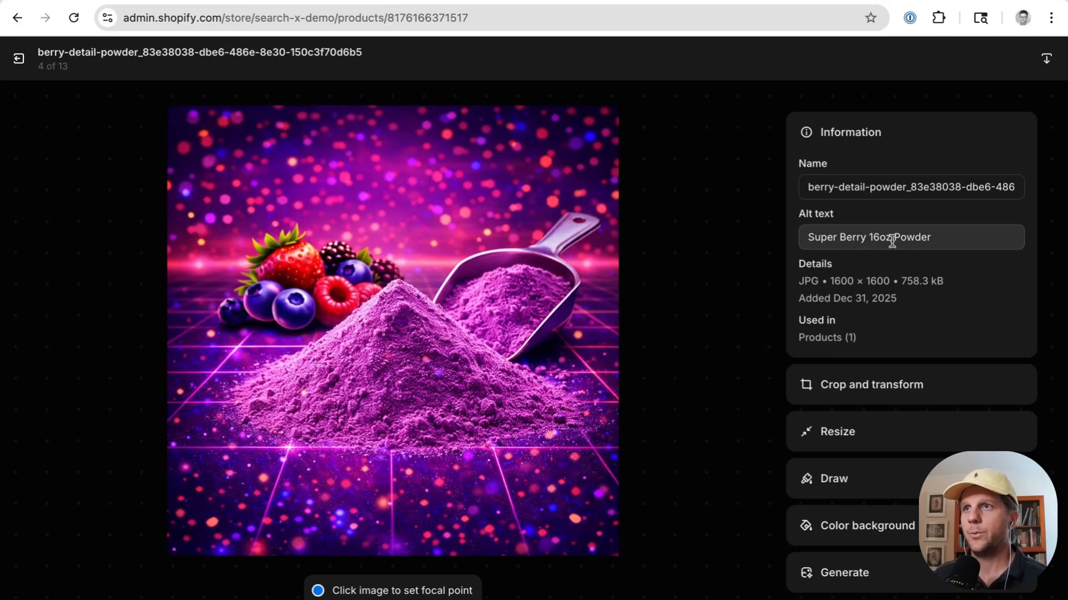
pyautogui.click(751, 358)
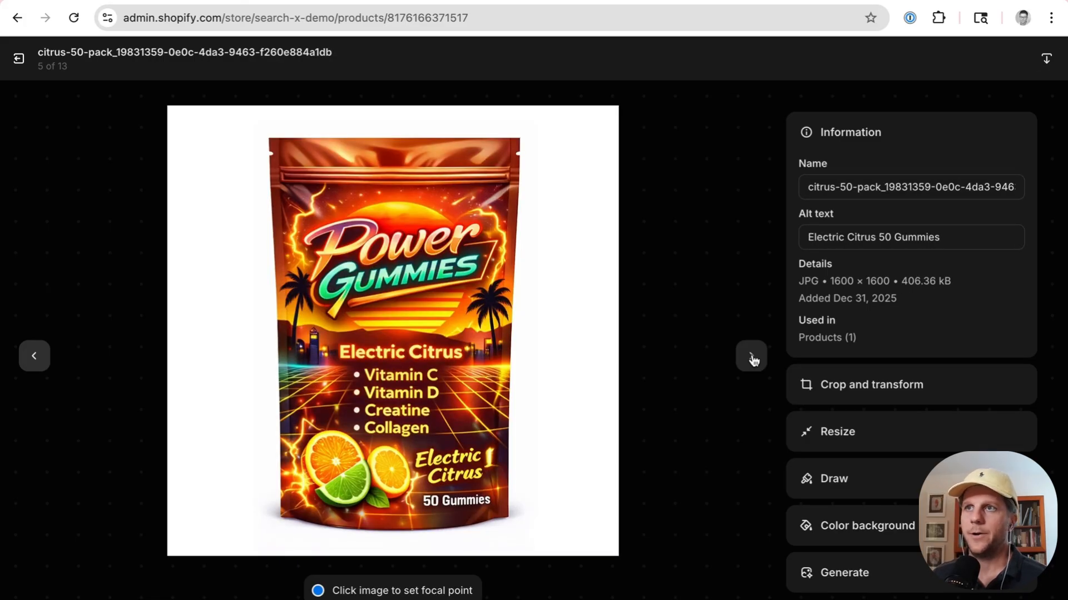
pyautogui.click(758, 364)
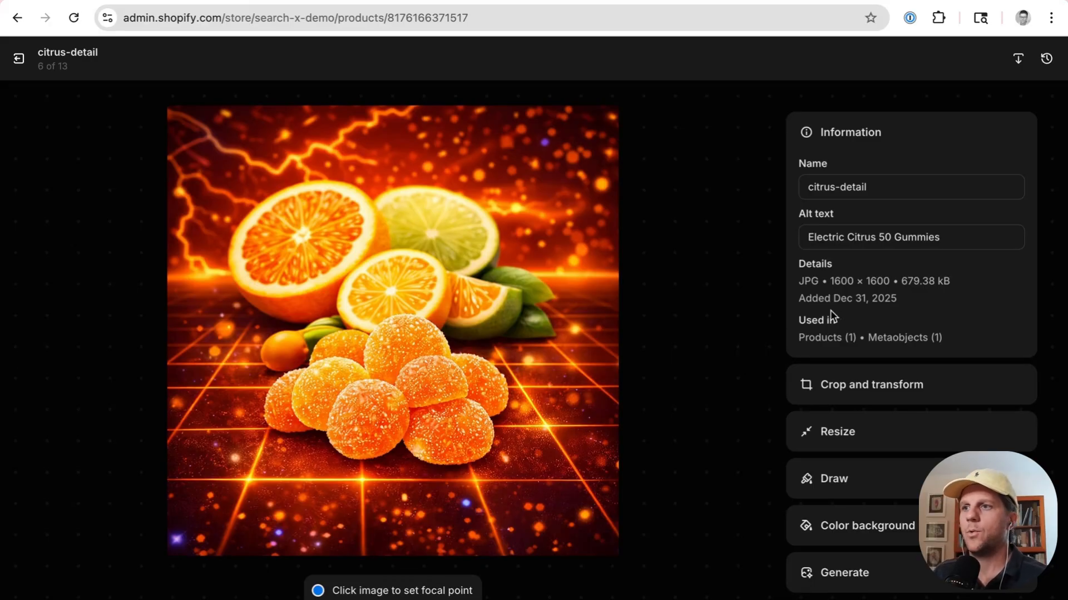
pyautogui.moveTo(876, 237); pyautogui.dragTo(812, 224)
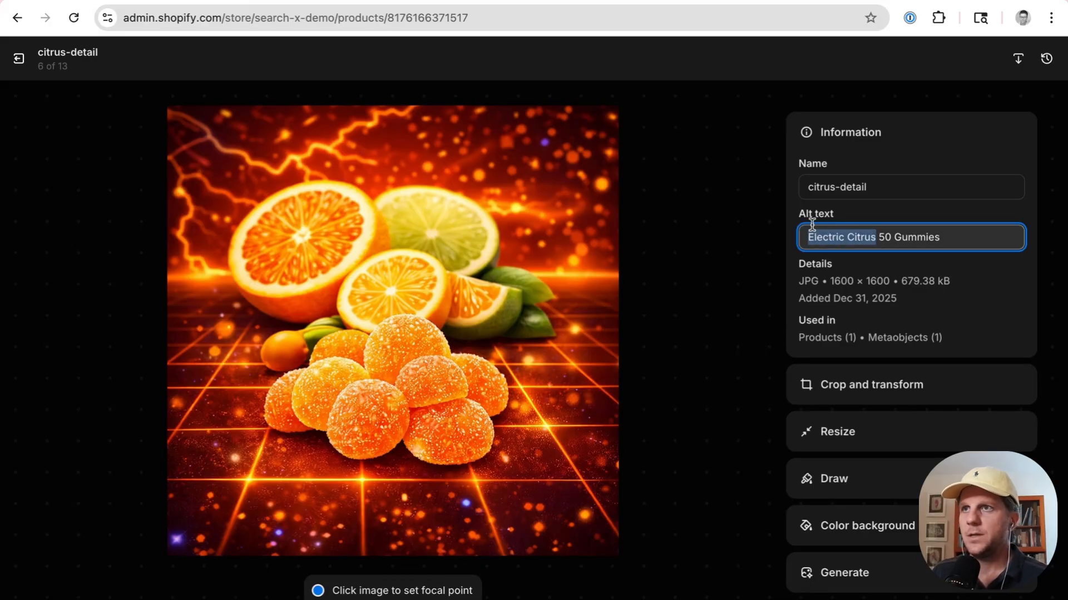
pyautogui.click(869, 246)
pyautogui.moveTo(881, 238); pyautogui.dragTo(945, 238)
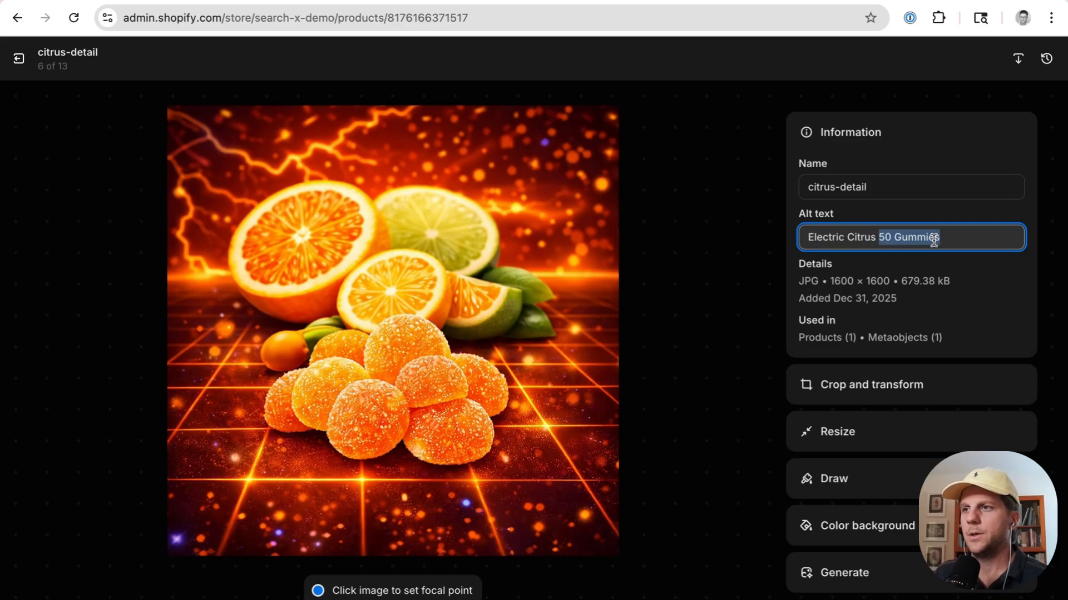
pyautogui.click(934, 239)
pyautogui.moveTo(952, 238); pyautogui.dragTo(880, 239)
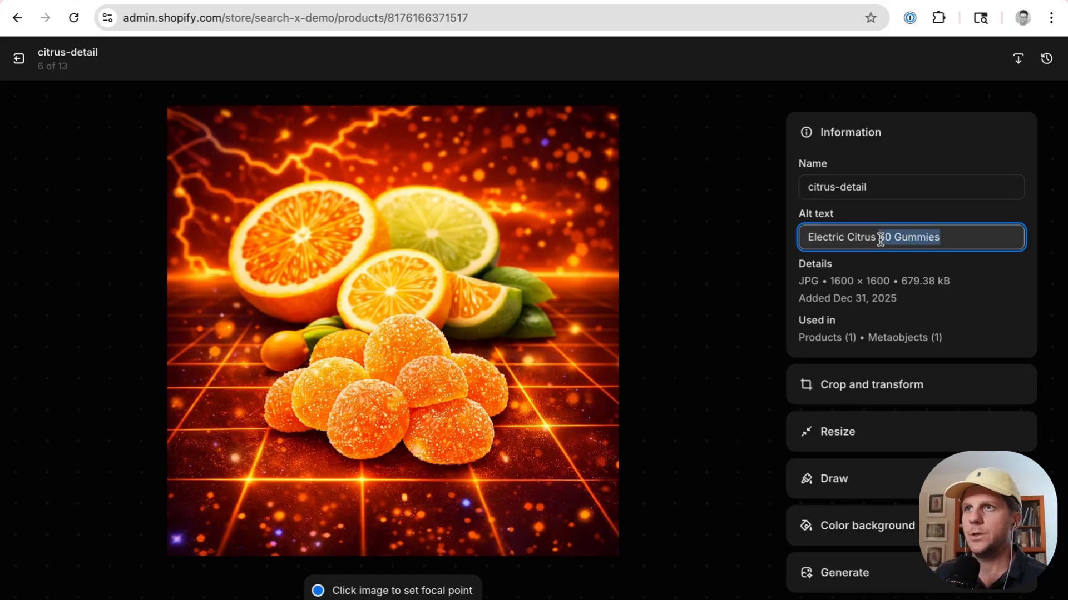
# Step: Try trimming the citrus-detail image's alt text to Electric Citrus, then undo it and leave the viewer discarding changes
pyautogui.press('BackSpace')
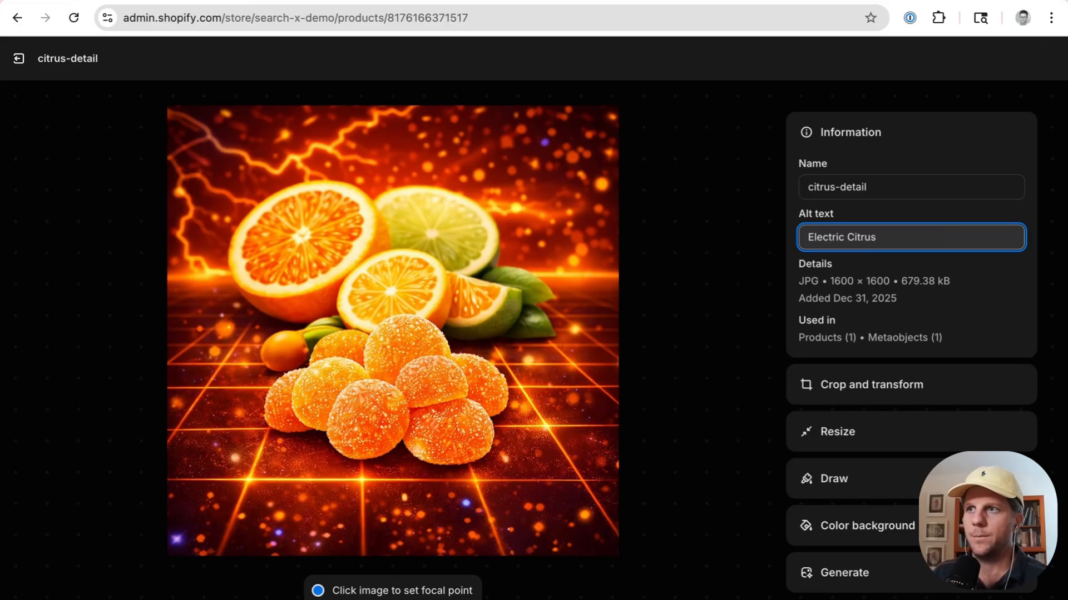
pyautogui.hotkey('ctrl', 'z')
pyautogui.click(763, 219)
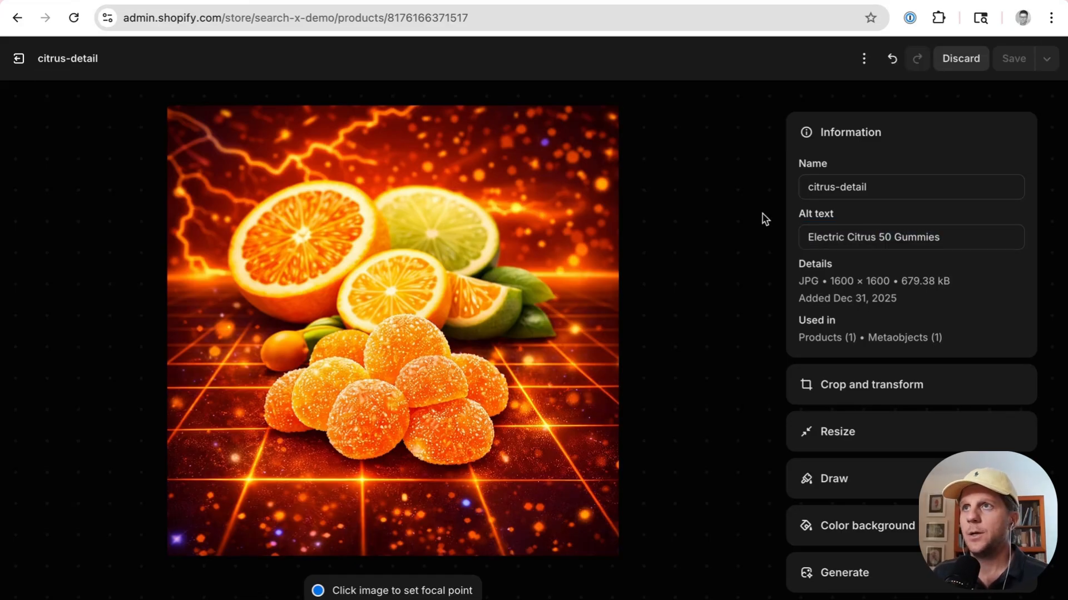
pyautogui.click(19, 59)
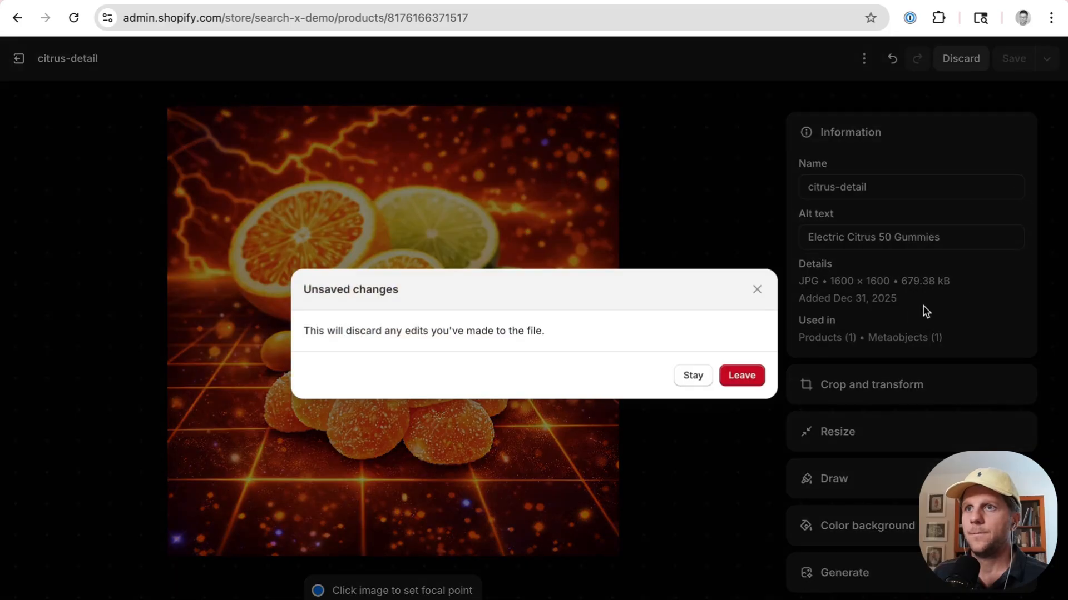
pyautogui.click(735, 377)
# Step: Scroll down past the variants and purchase options to review the product metafields section
pyautogui.scroll(-5, 543, 280)
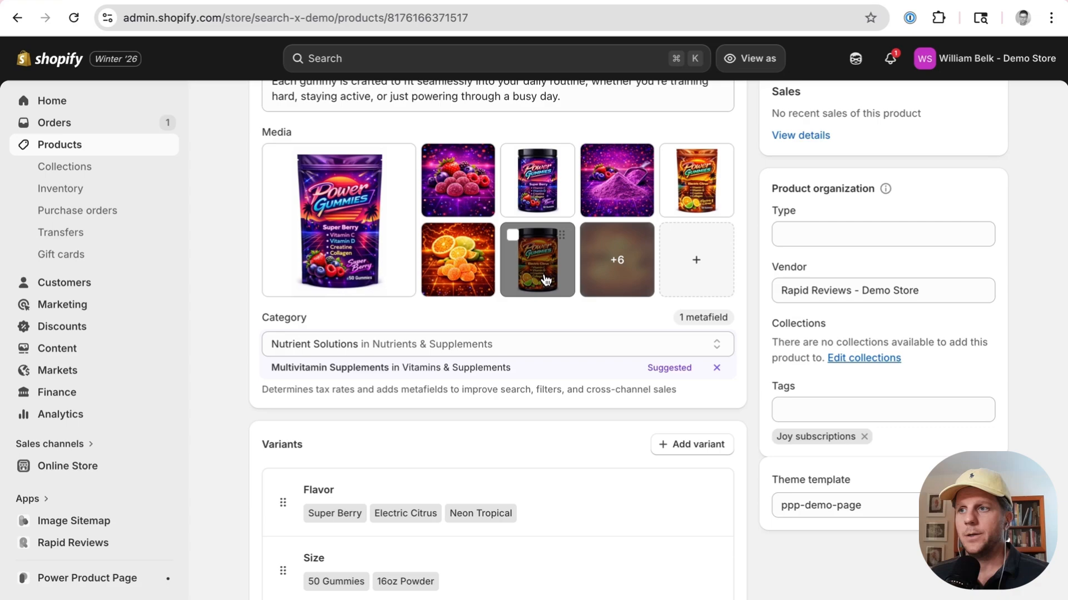
pyautogui.scroll(-5, 539, 350)
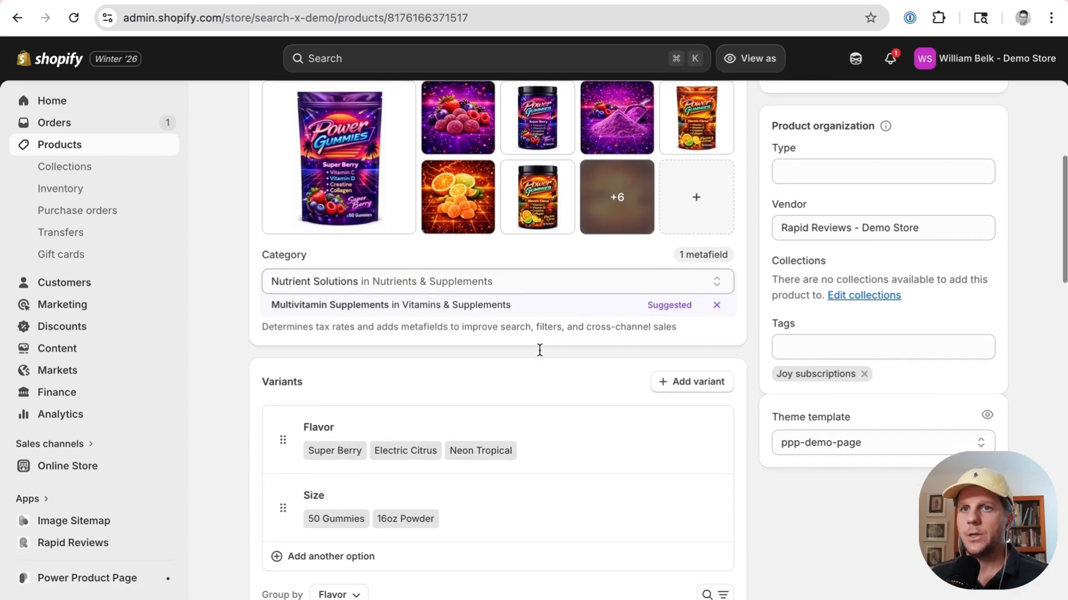
pyautogui.scroll(-10, 539, 349)
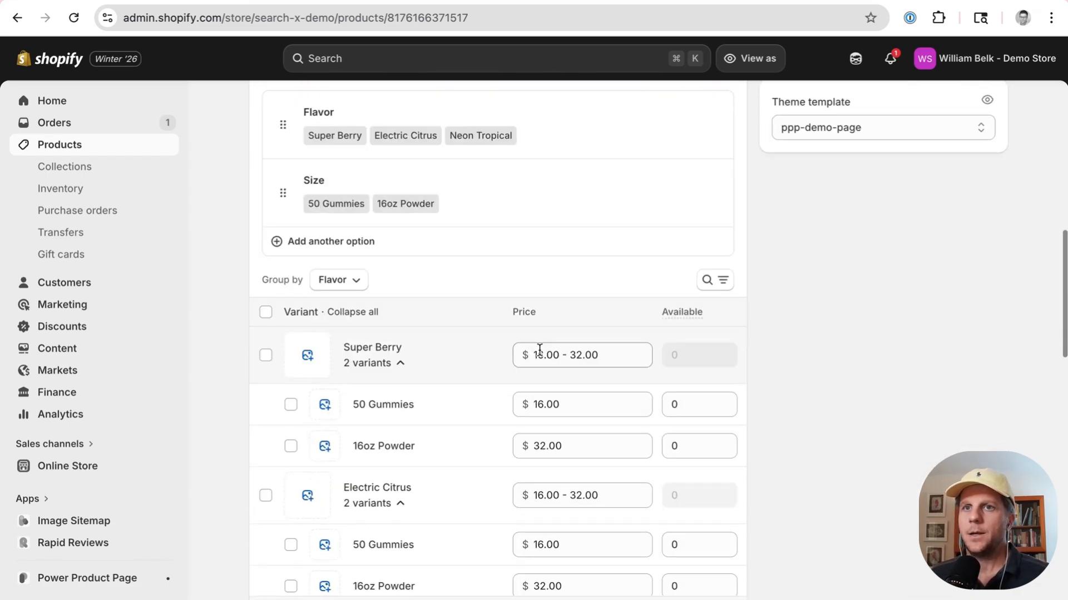
pyautogui.scroll(-6, 539, 350)
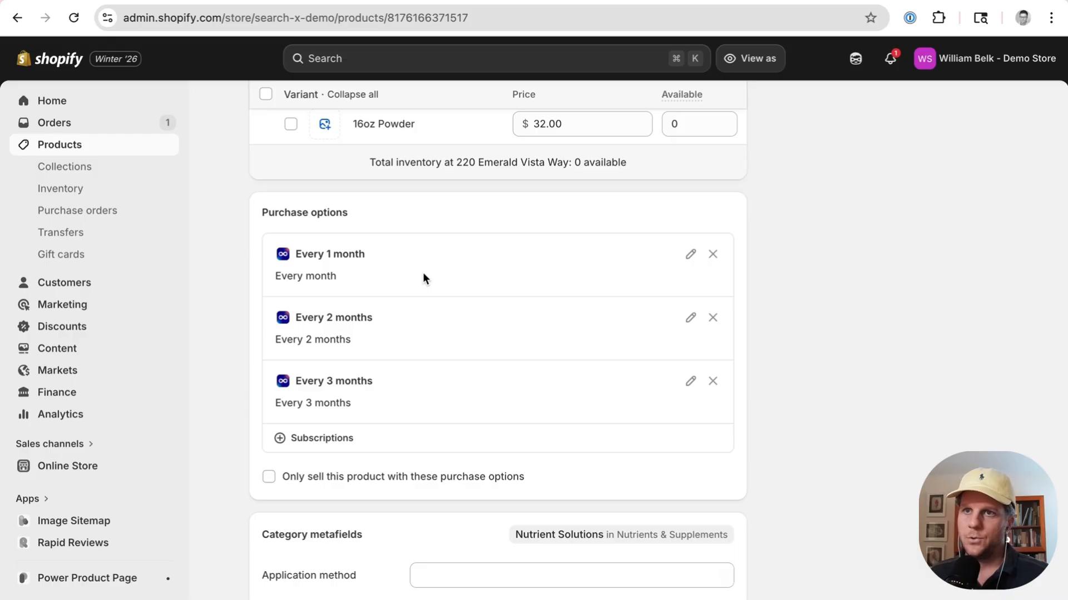
pyautogui.scroll(-7, 423, 273)
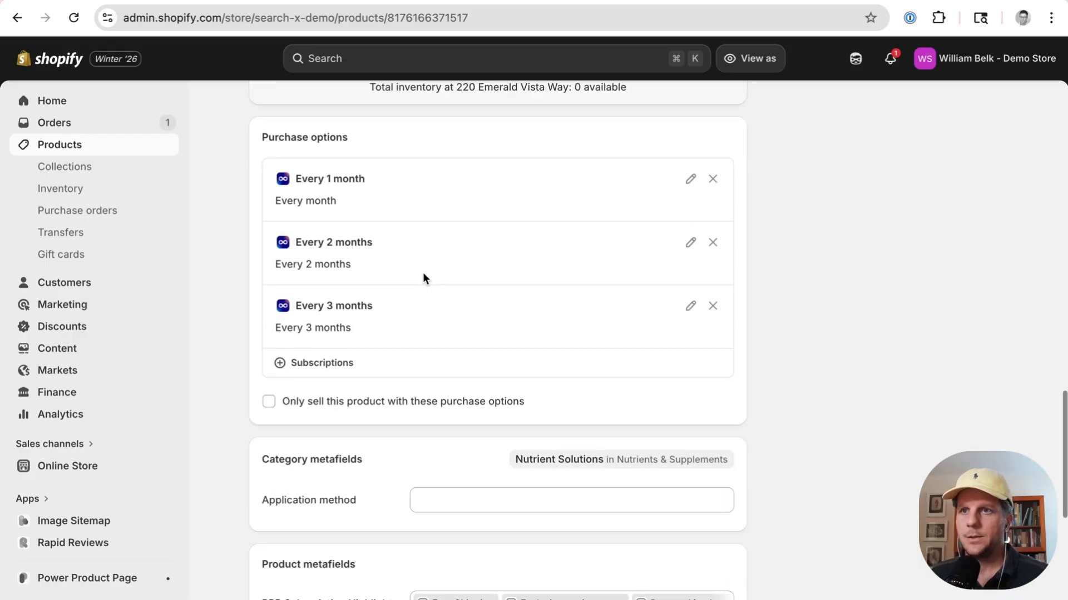
pyautogui.scroll(-2, 422, 275)
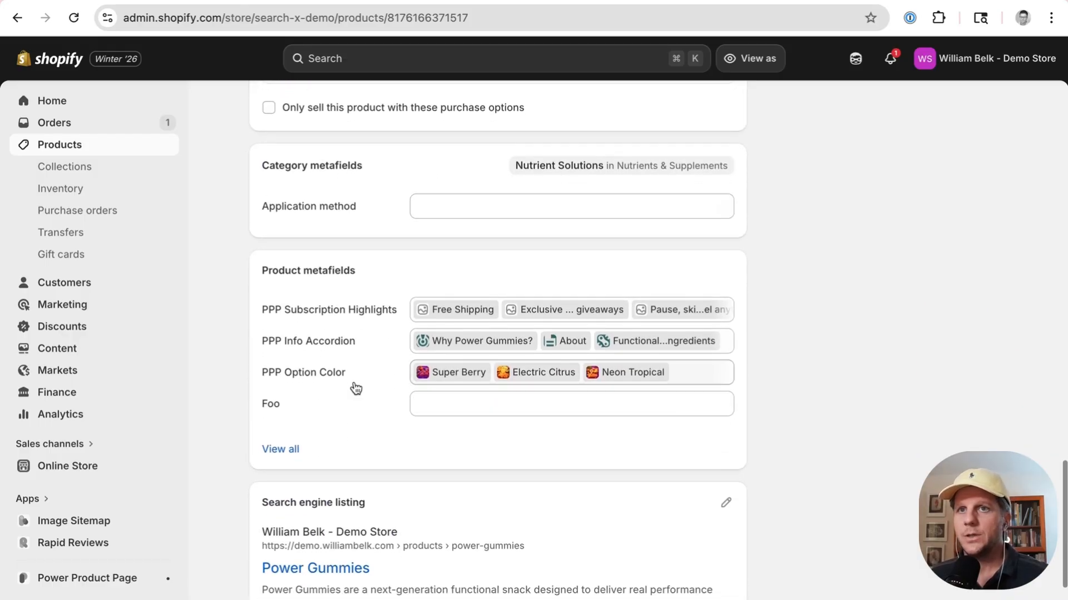
# Step: Open the Free Shipping entry of the PPP Subscription Highlights metafield and inspect its text field
pyautogui.click(349, 315)
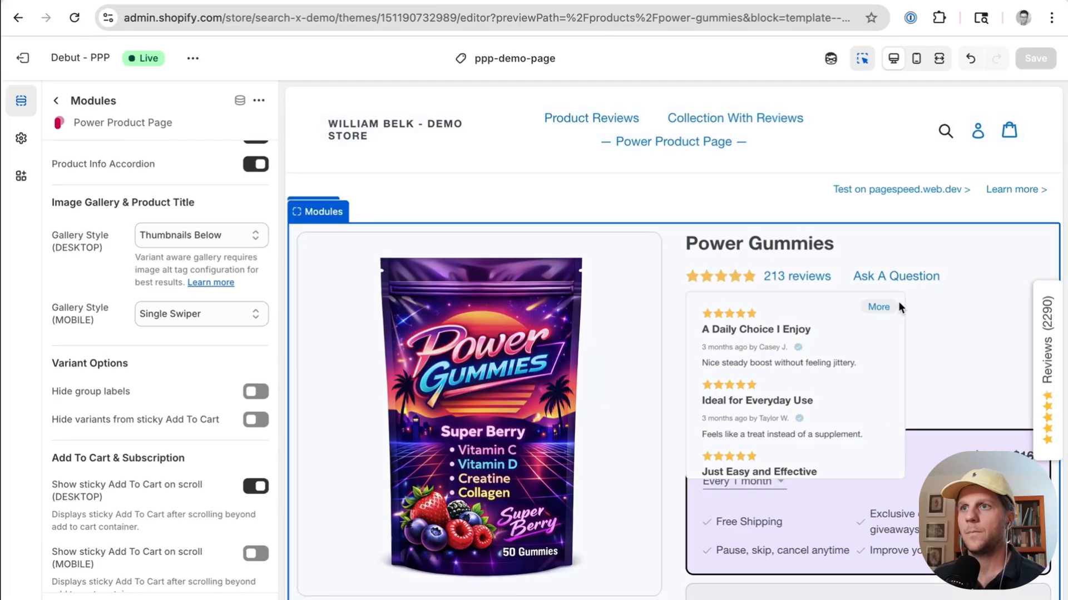
pyautogui.scroll(-3, 907, 380)
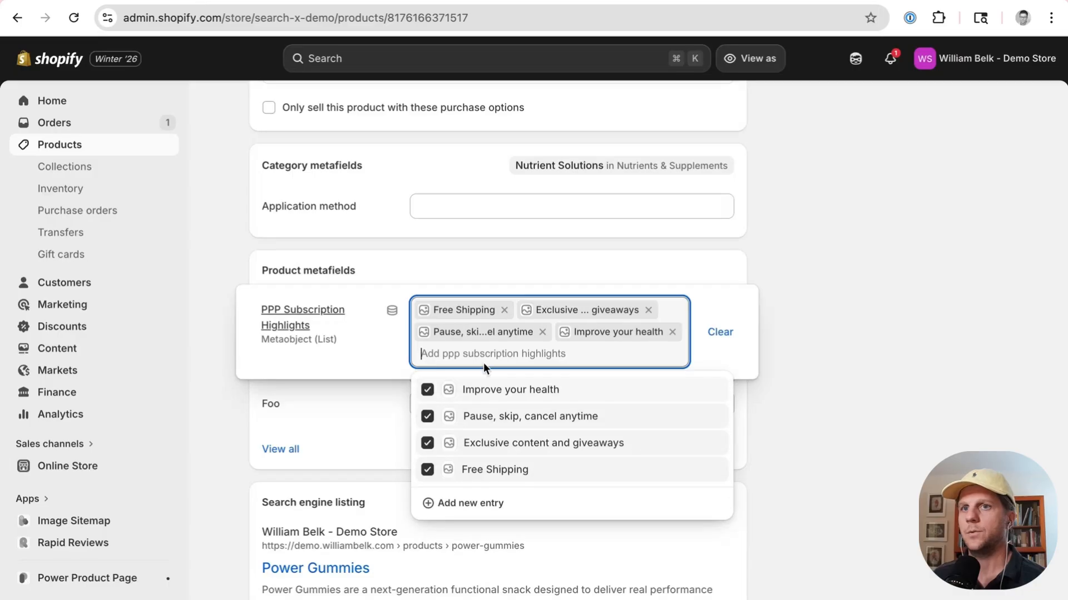
pyautogui.click(464, 312)
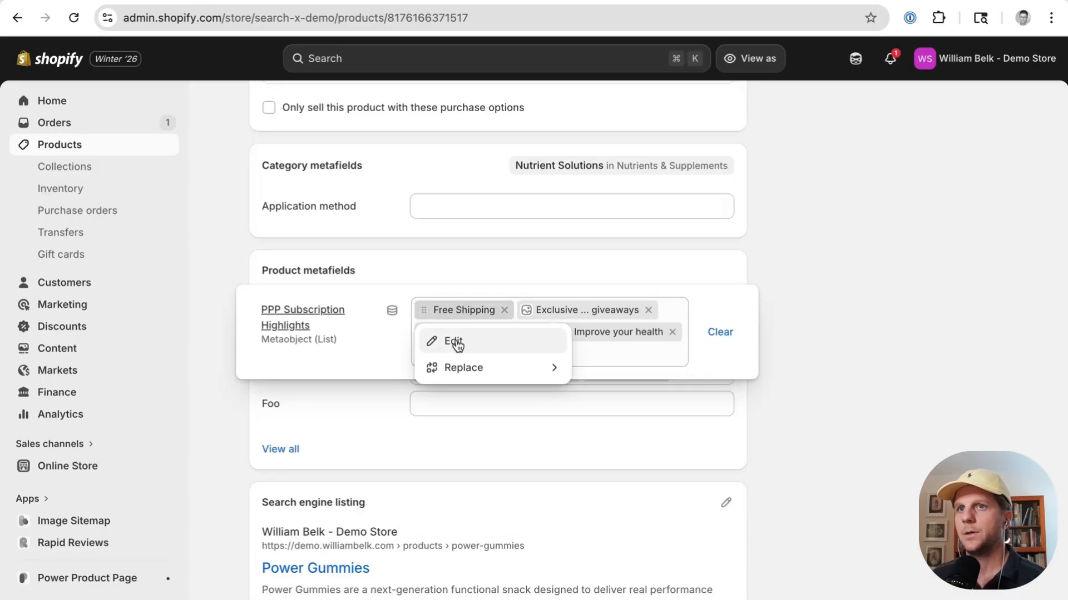
pyautogui.click(451, 342)
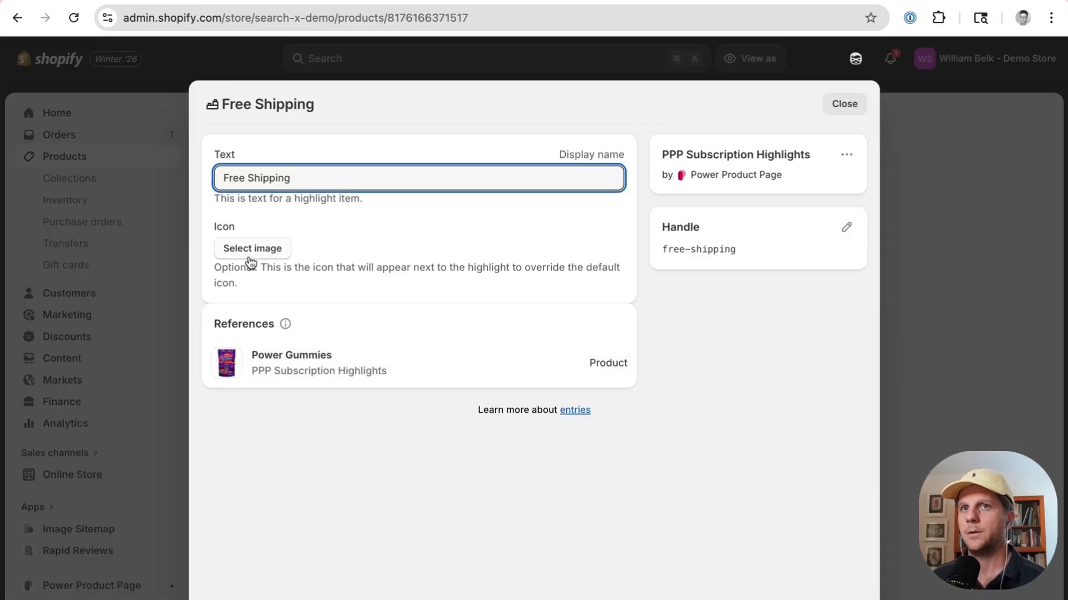
pyautogui.moveTo(294, 179); pyautogui.dragTo(203, 158)
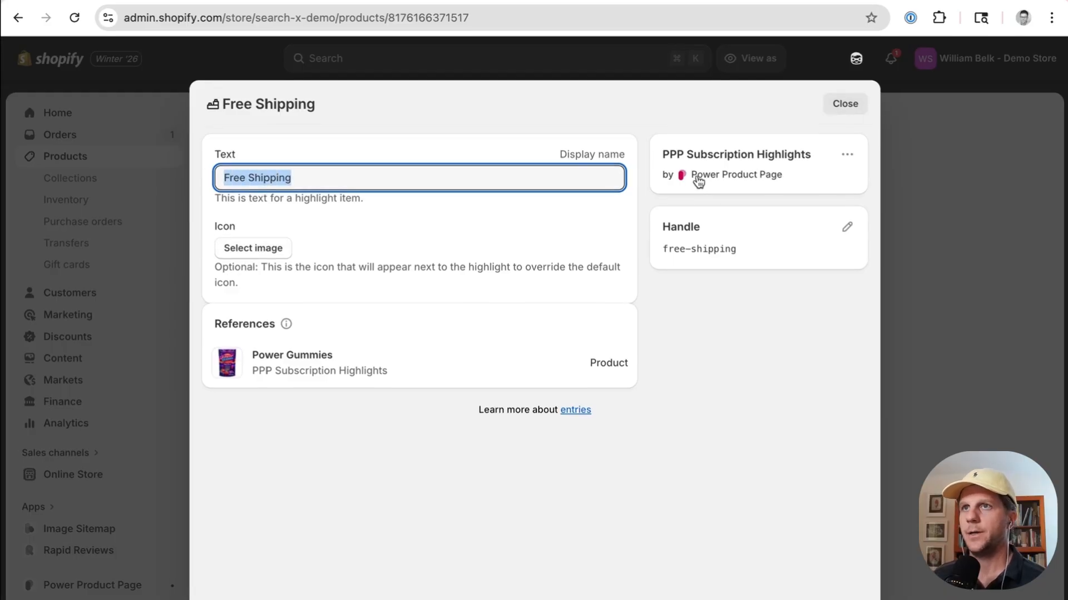
# Step: Close the metafield entry and expand each accordion section on the live product page to review its content
pyautogui.moveTo(658, 153); pyautogui.dragTo(792, 184)
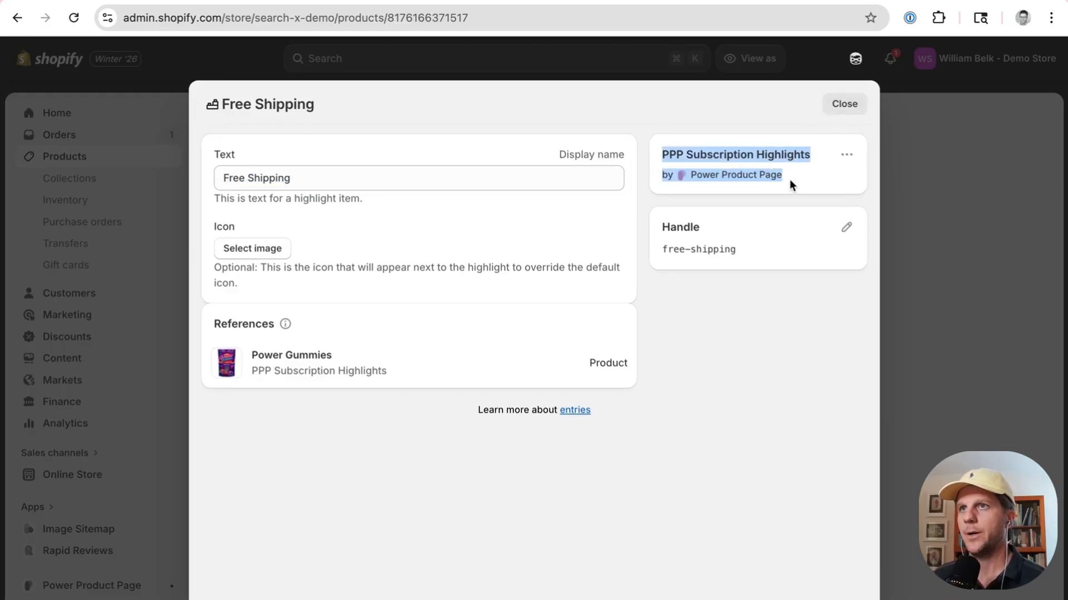
pyautogui.click(844, 105)
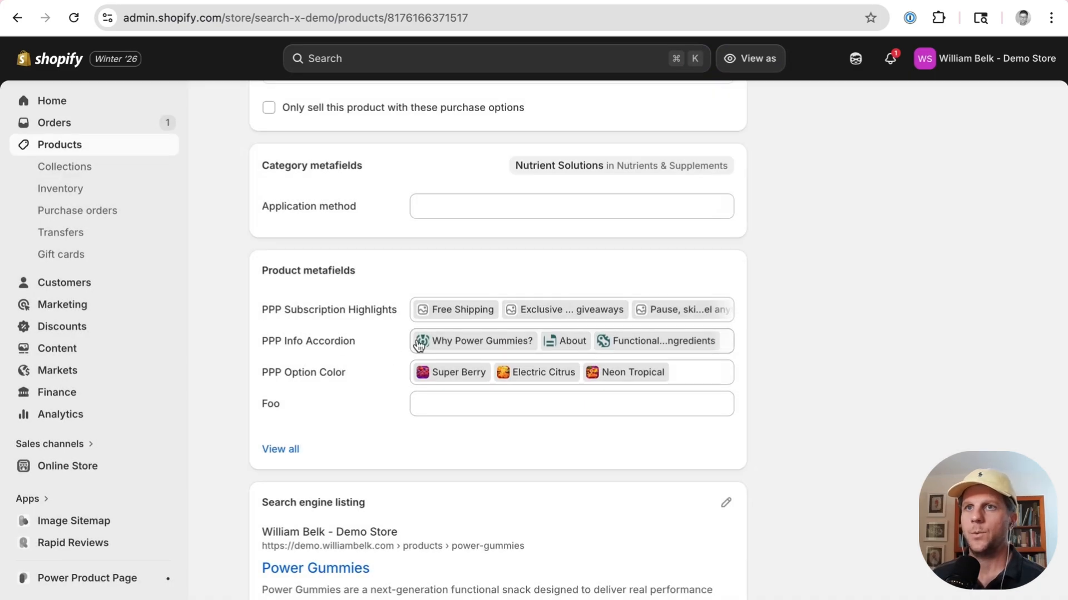
pyautogui.click(483, 347)
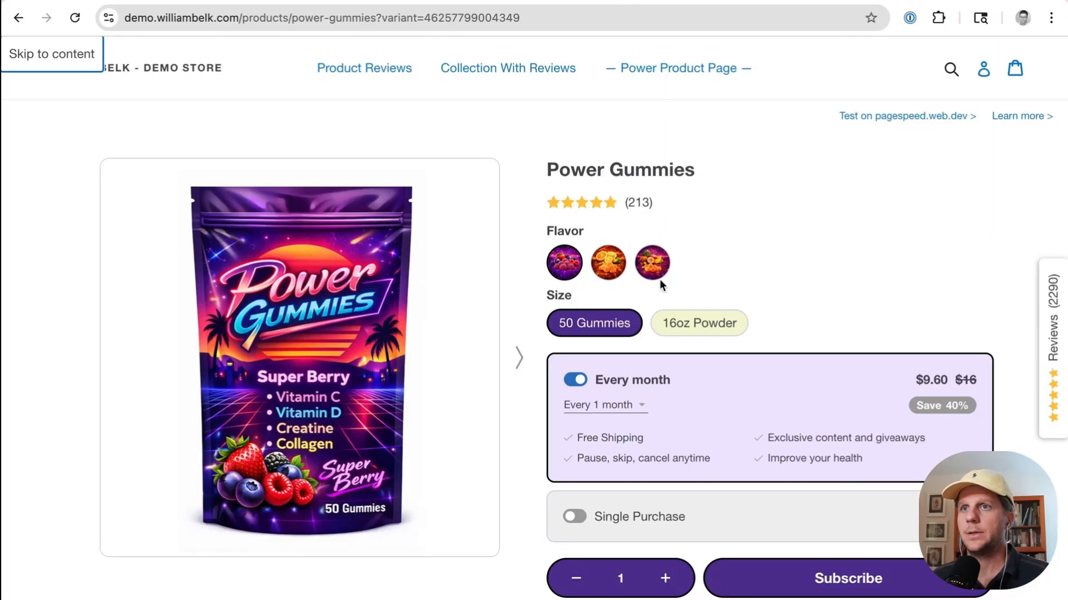
pyautogui.scroll(-7, 659, 279)
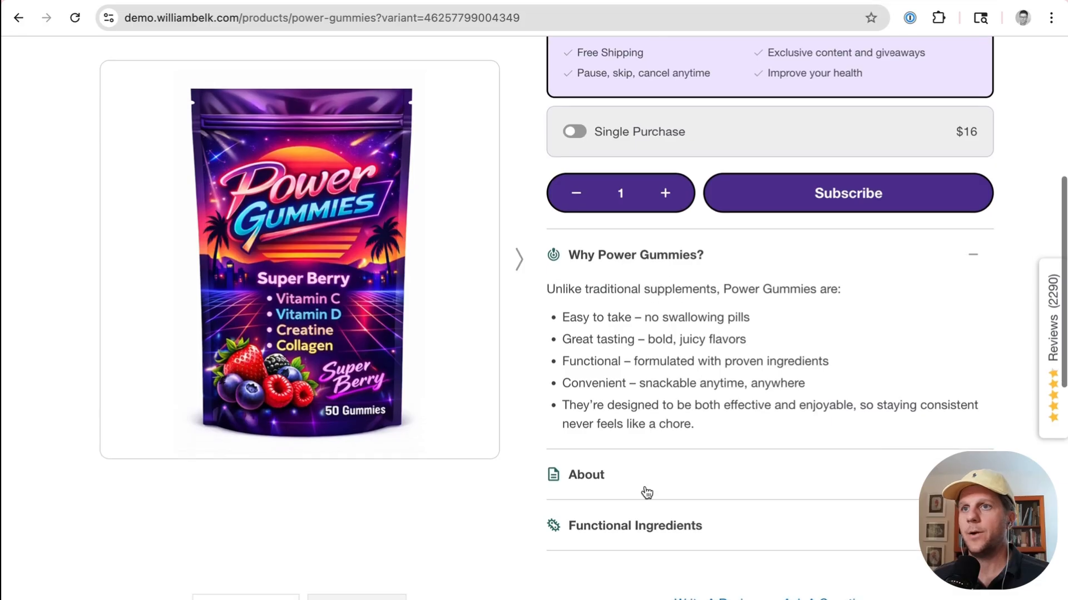
pyautogui.click(646, 493)
pyautogui.scroll(-3, 622, 278)
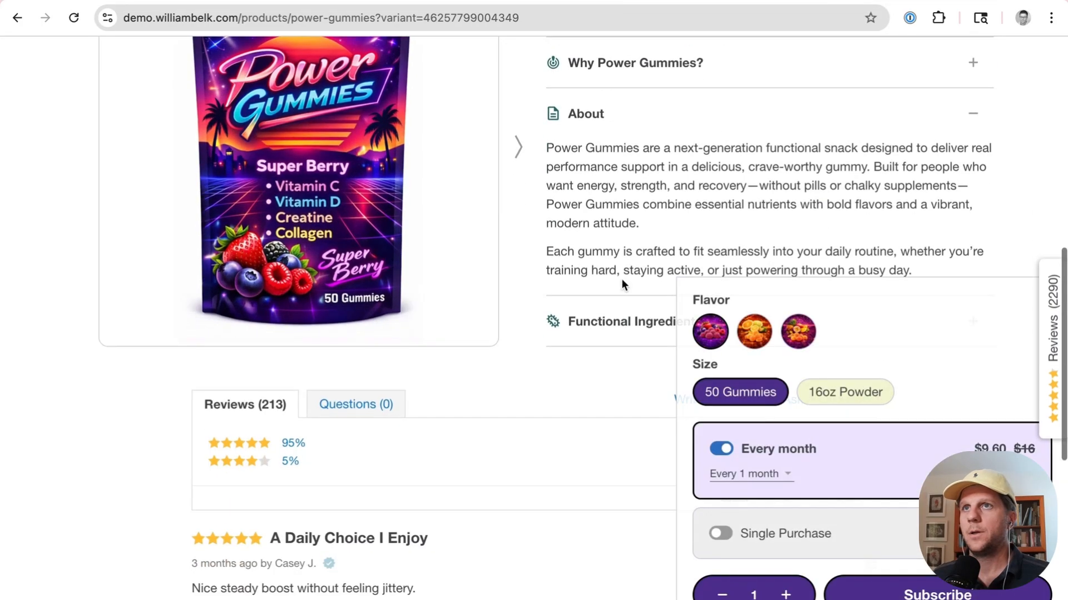
pyautogui.click(619, 325)
pyautogui.scroll(3, 601, 174)
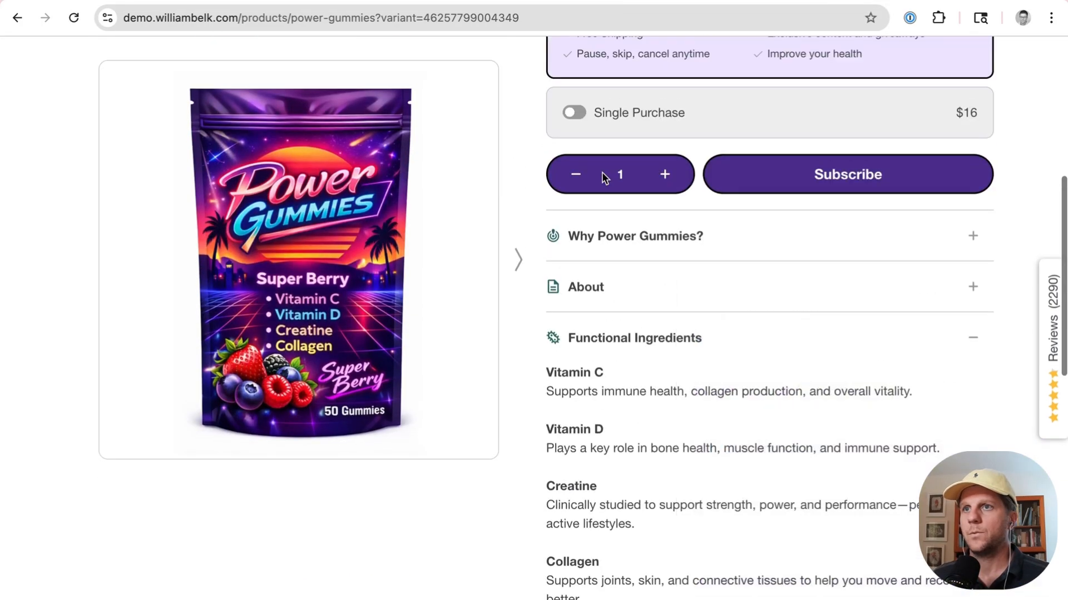
pyautogui.click(615, 298)
pyautogui.scroll(-3, 614, 223)
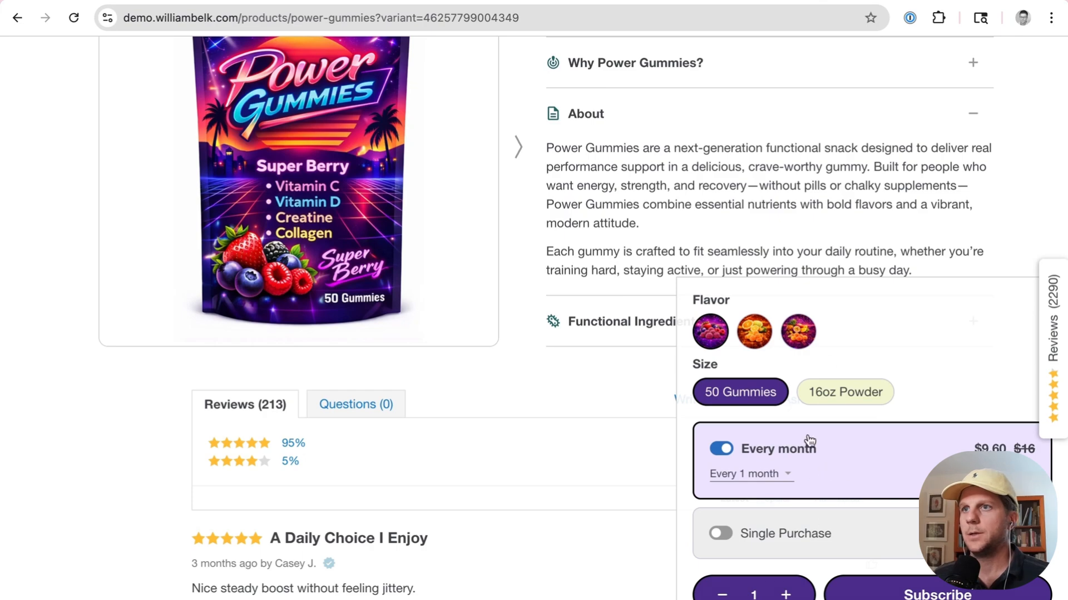
pyautogui.click(584, 75)
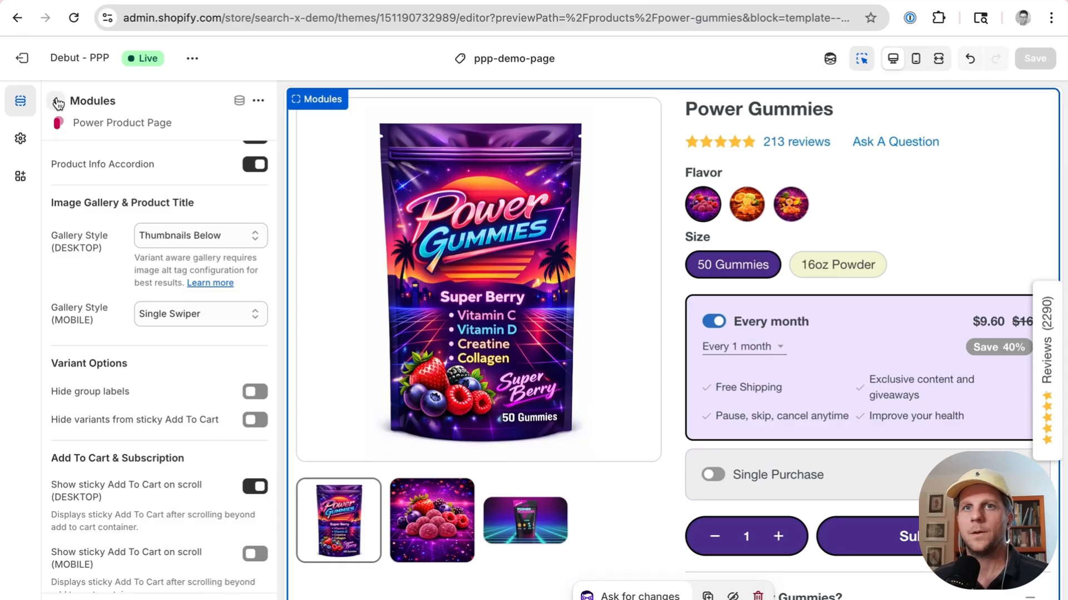
# Step: Add the Power Product Page "Style: Add To Cart & Sub" app block to the product template
pyautogui.scroll(-7, 163, 399)
pyautogui.scroll(-5, 162, 400)
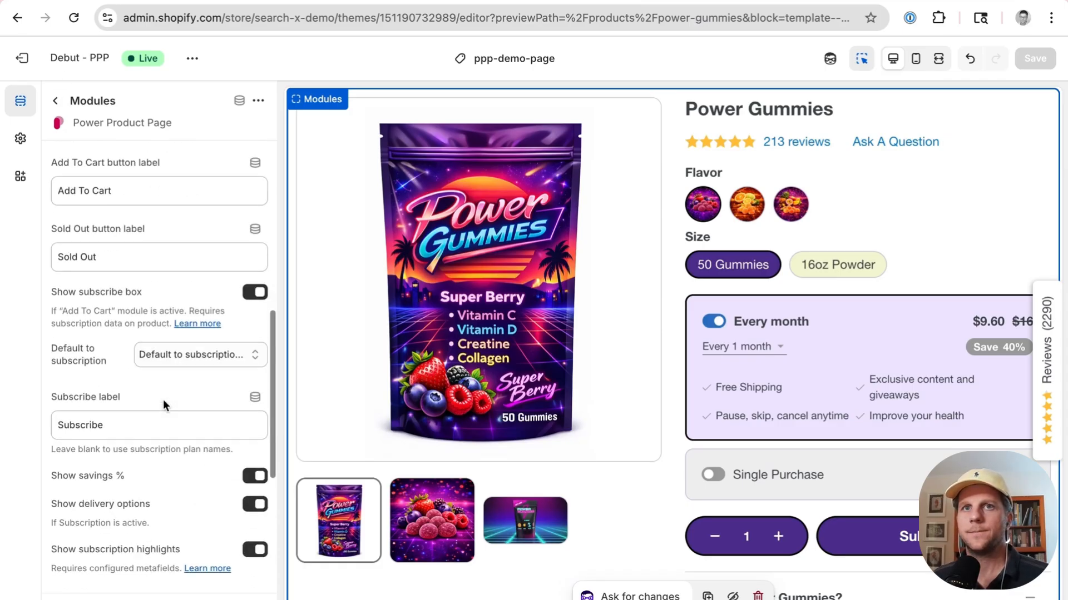
pyautogui.scroll(-2, 164, 405)
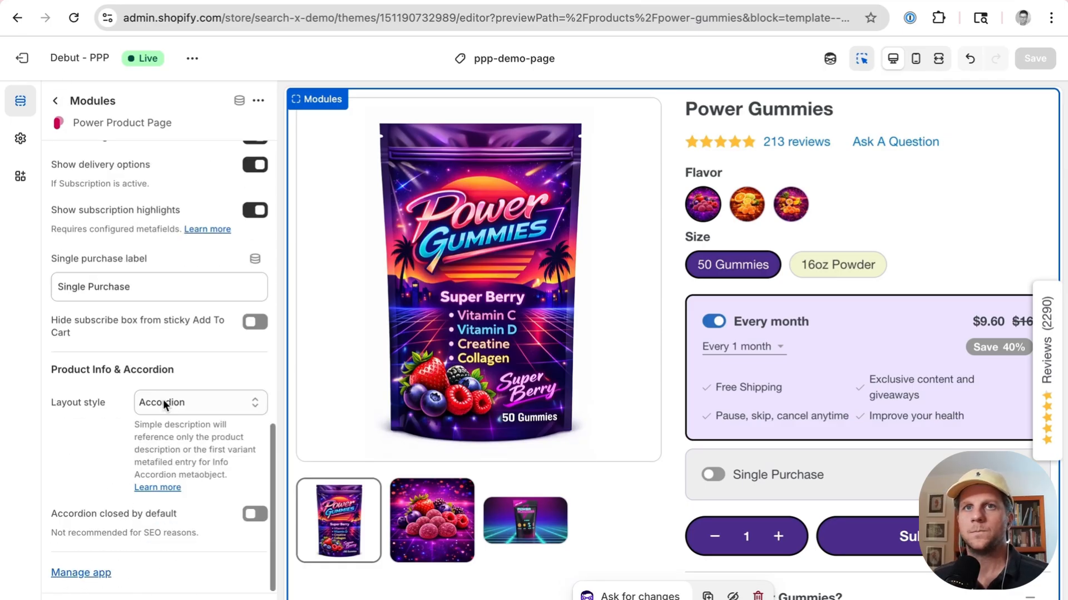
pyautogui.click(55, 100)
pyautogui.click(135, 397)
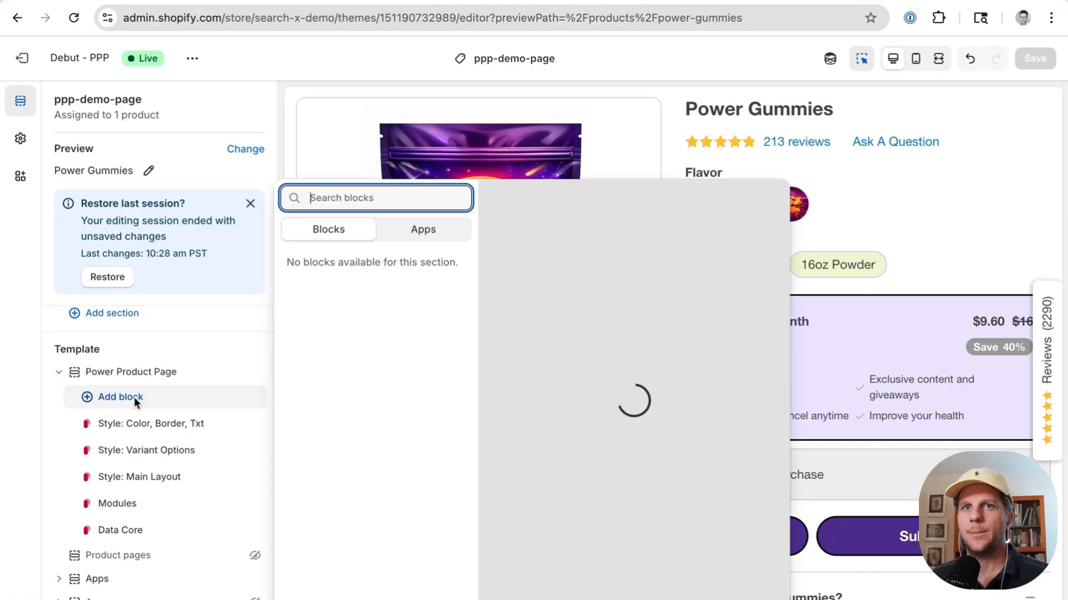
pyautogui.click(425, 238)
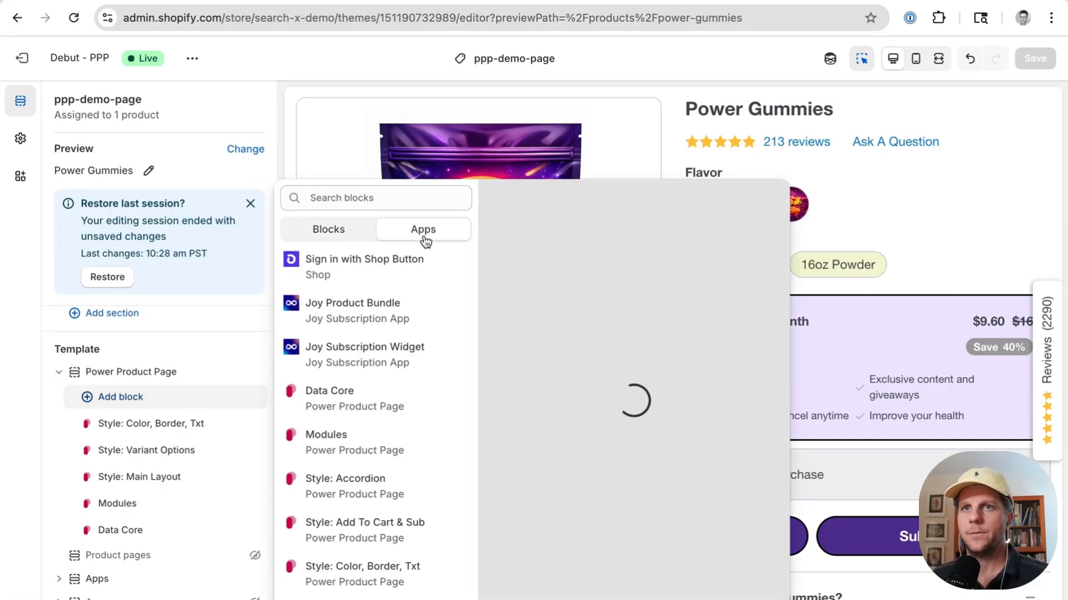
pyautogui.click(393, 197)
pyautogui.write('power')
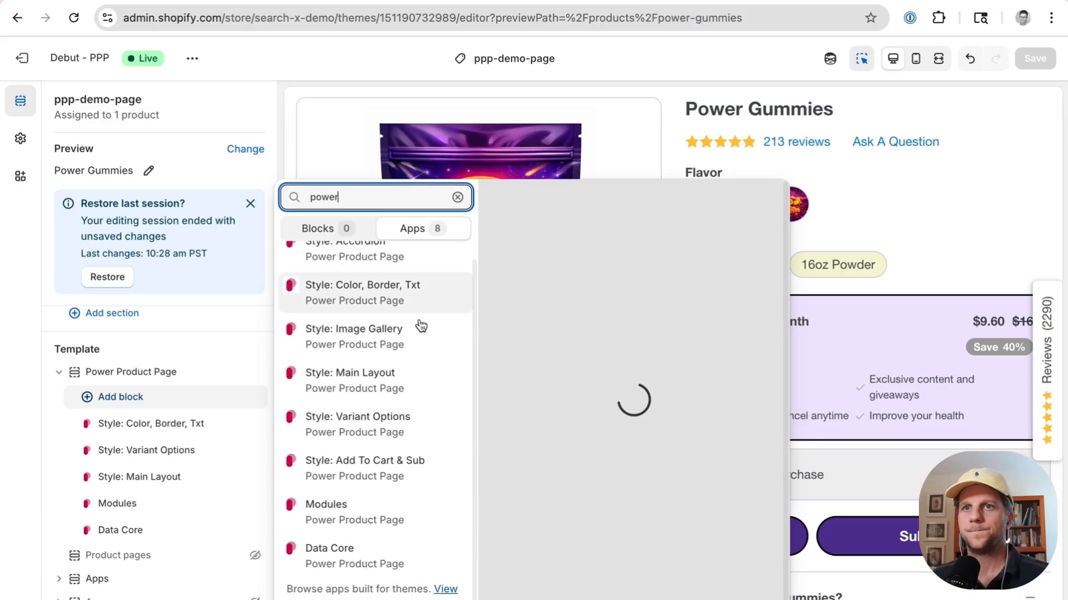
pyautogui.click(461, 481)
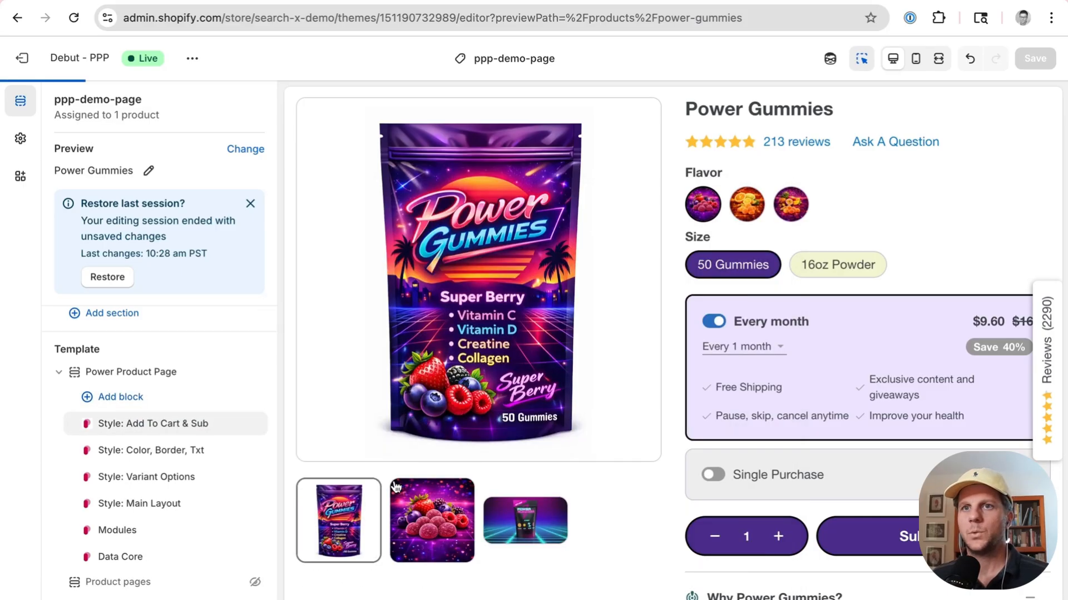
# Step: Open the new Add To Cart & Sub style block and review its corner, offers and padding settings
pyautogui.click(149, 425)
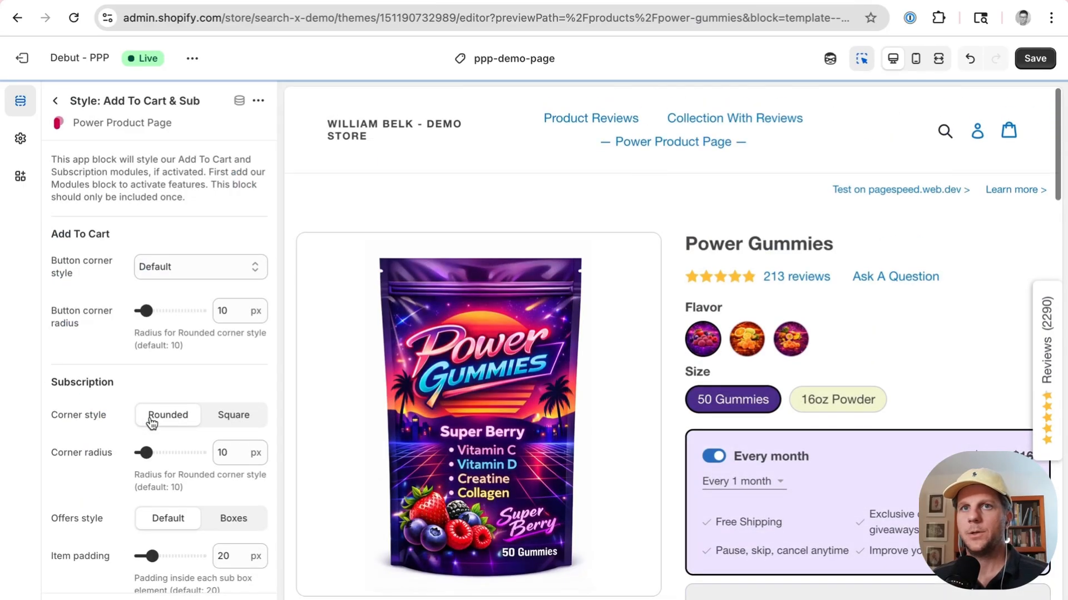
pyautogui.scroll(-2, 144, 229)
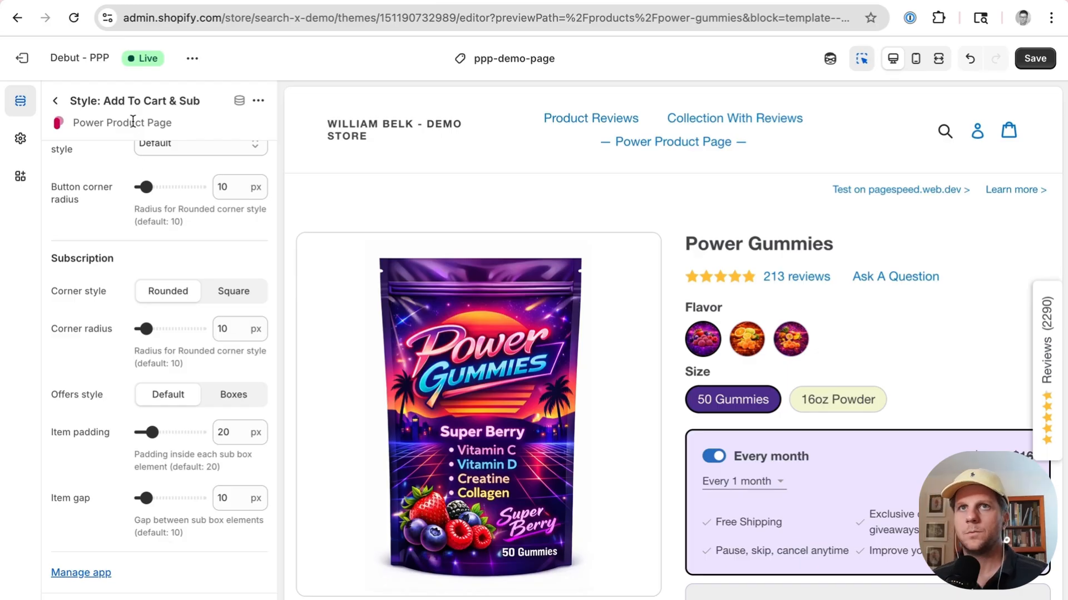
pyautogui.click(55, 100)
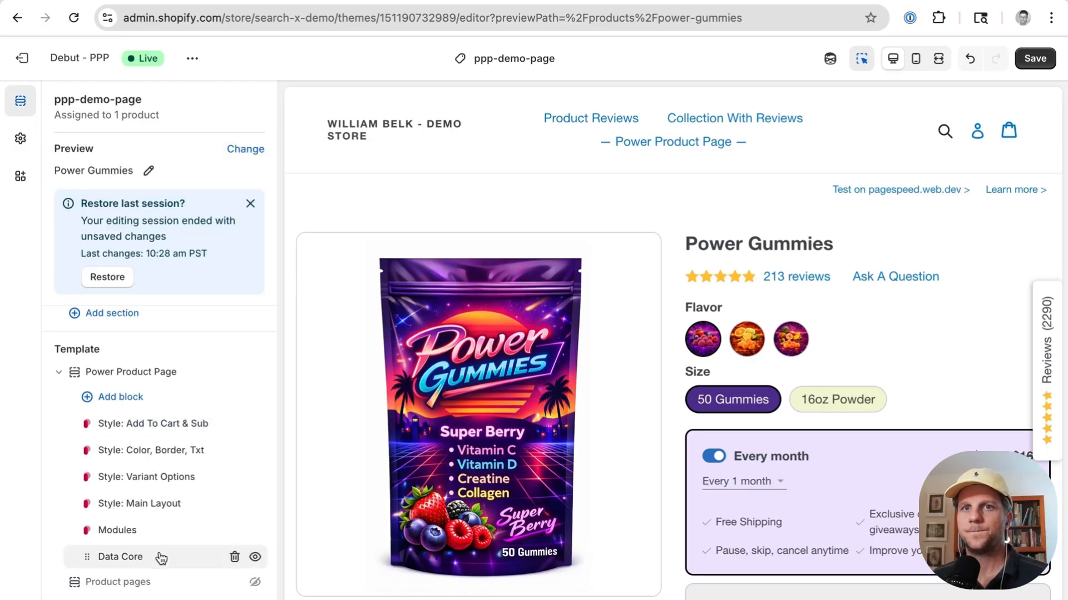
# Step: Enable "Hide subscribe box from sticky Add To Cart" in the Modules block and save the theme
pyautogui.click(162, 531)
pyautogui.scroll(-6, 171, 312)
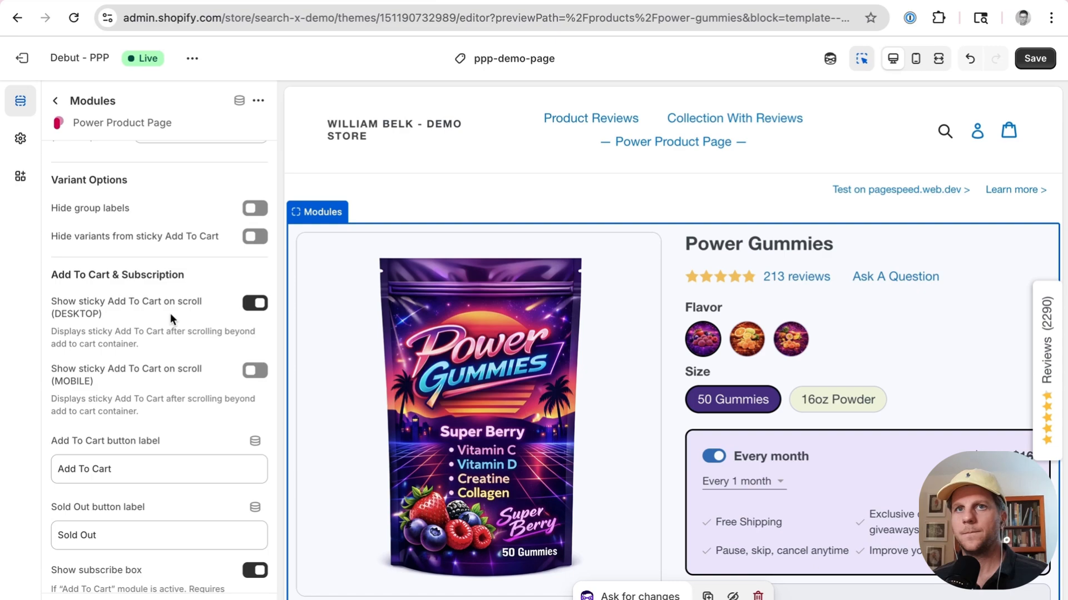
pyautogui.scroll(-1, 170, 313)
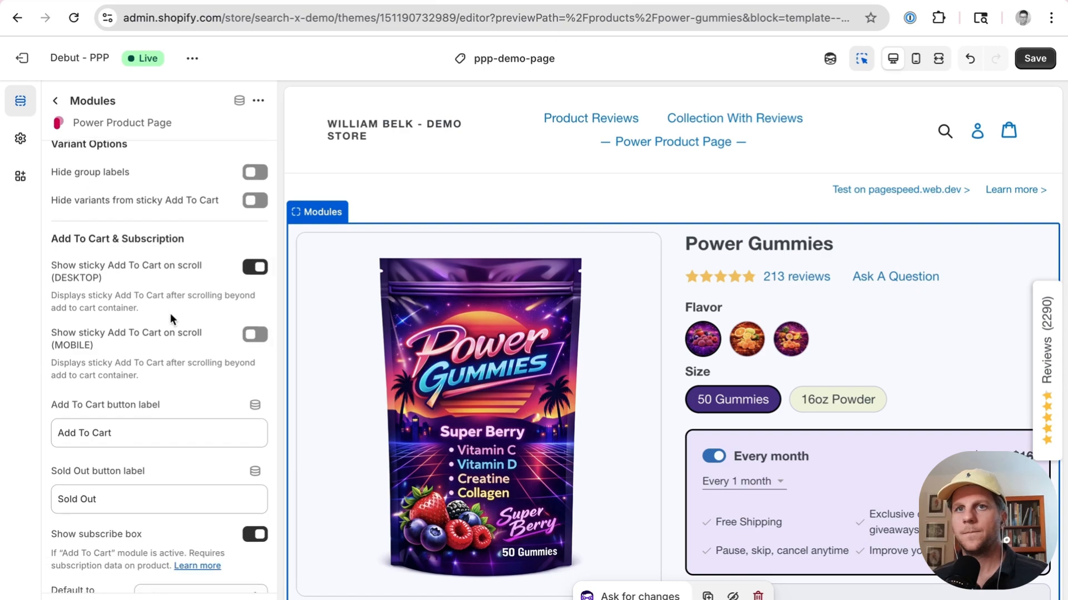
pyautogui.scroll(-7, 171, 316)
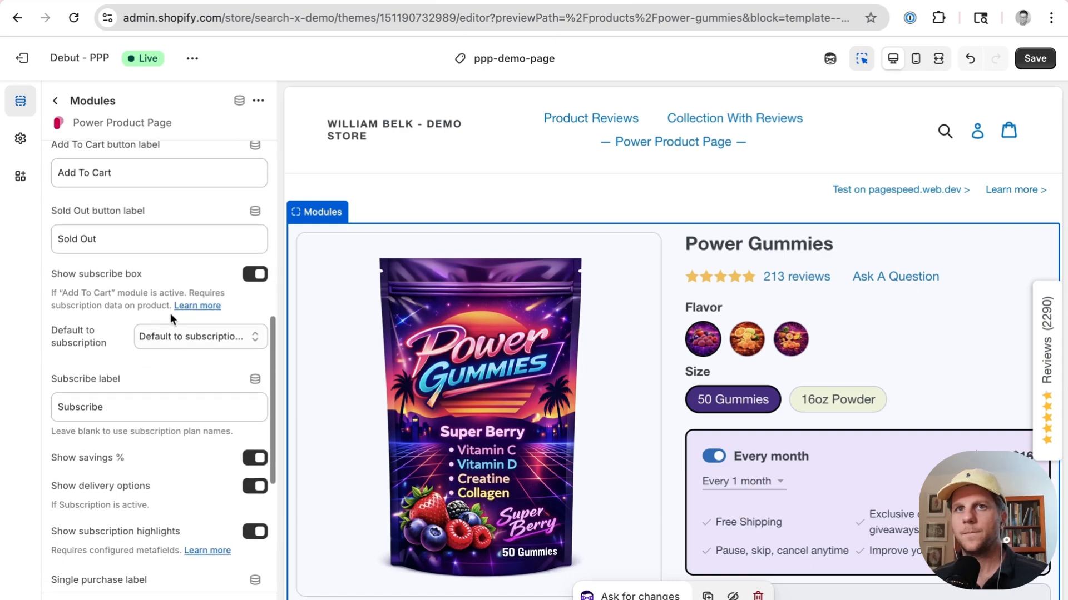
pyautogui.scroll(-3, 160, 245)
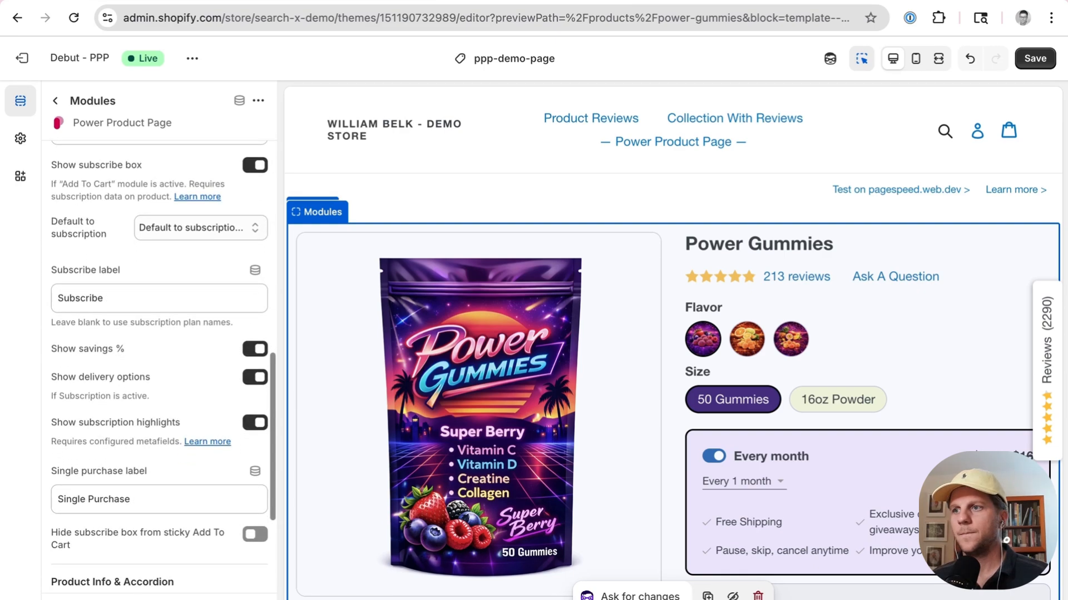
pyautogui.scroll(-1, 160, 247)
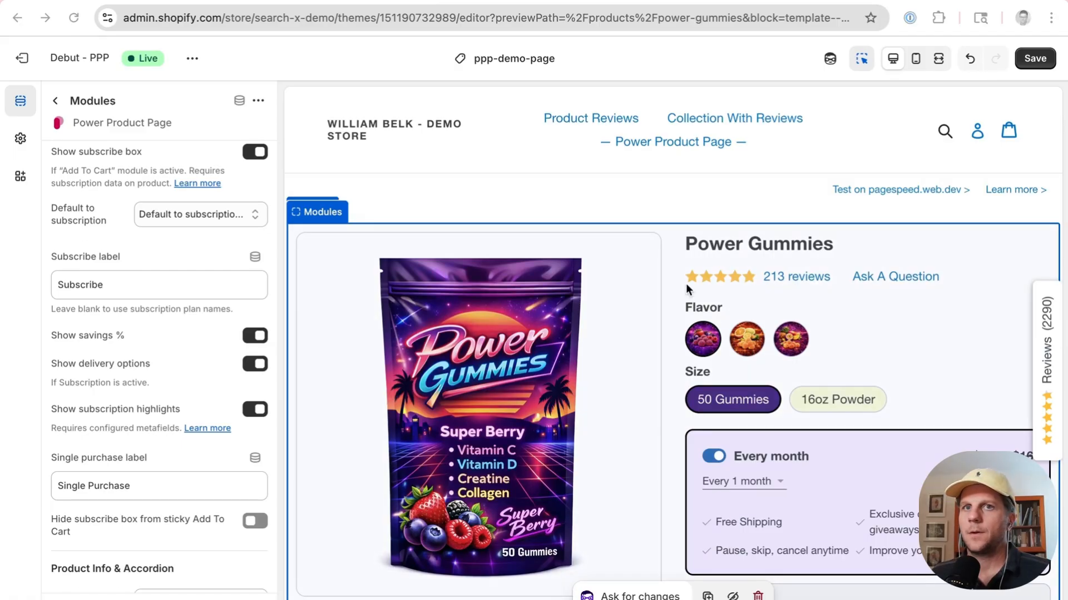
pyautogui.scroll(-3, 125, 282)
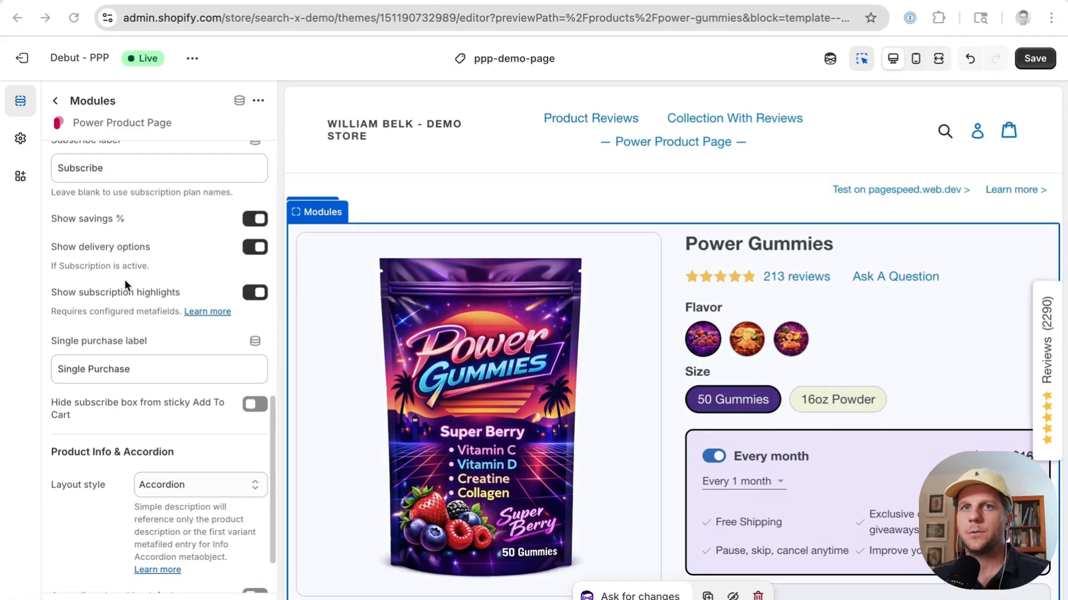
pyautogui.click(248, 400)
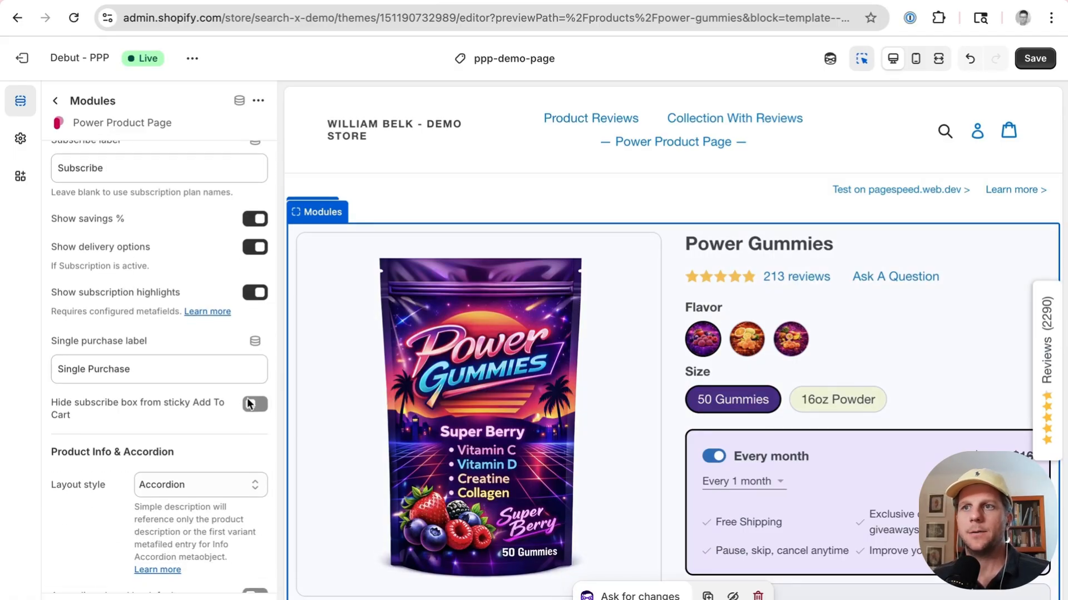
pyautogui.click(249, 405)
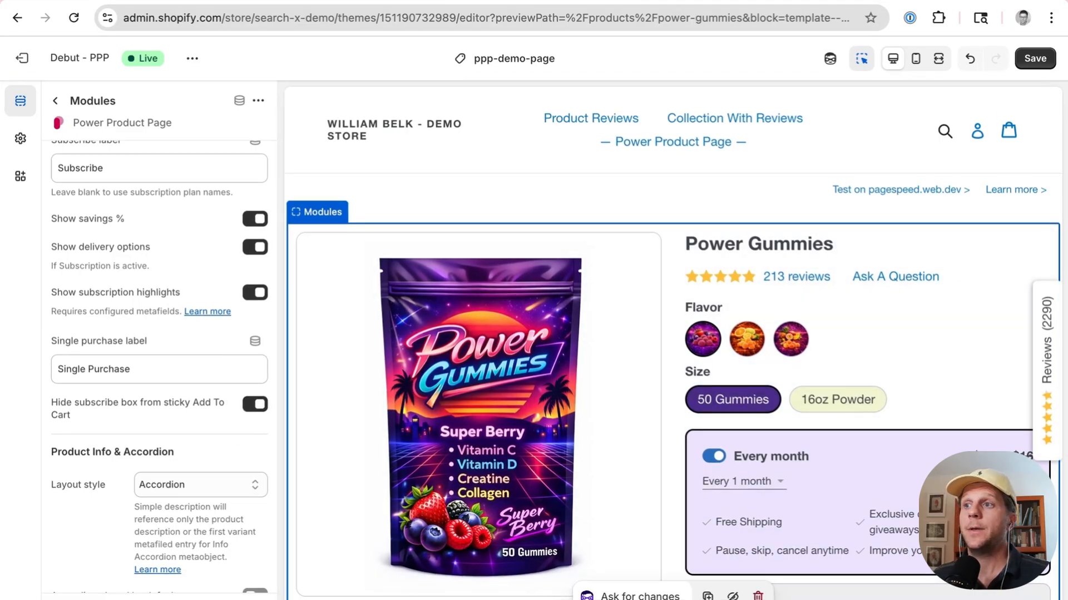
pyautogui.click(1035, 59)
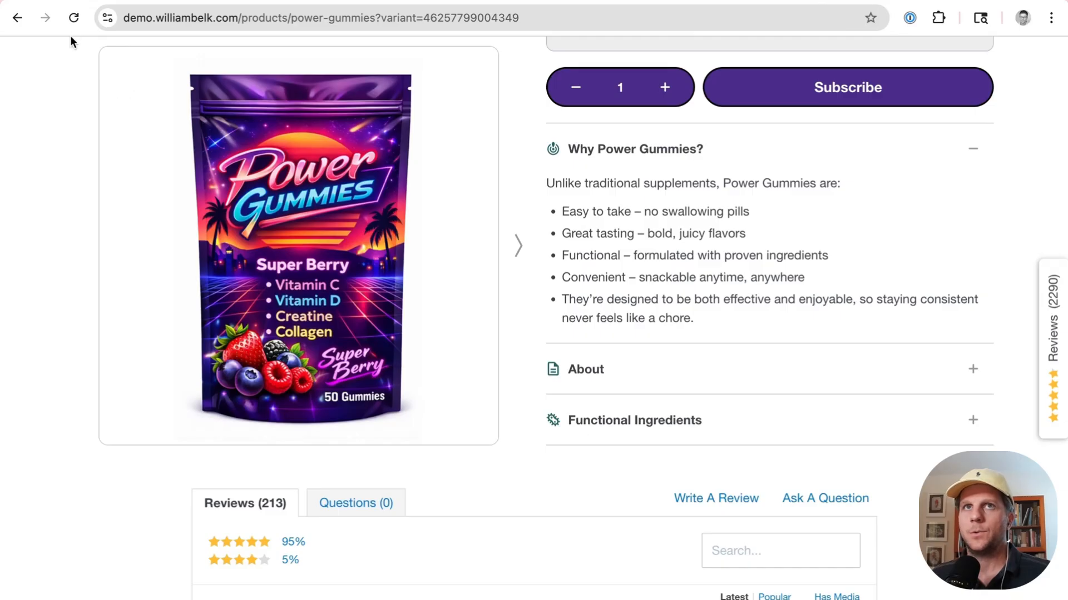
# Step: Reload the live product page and switch flavors and sizes in the sticky Add To Cart bar
pyautogui.click(74, 17)
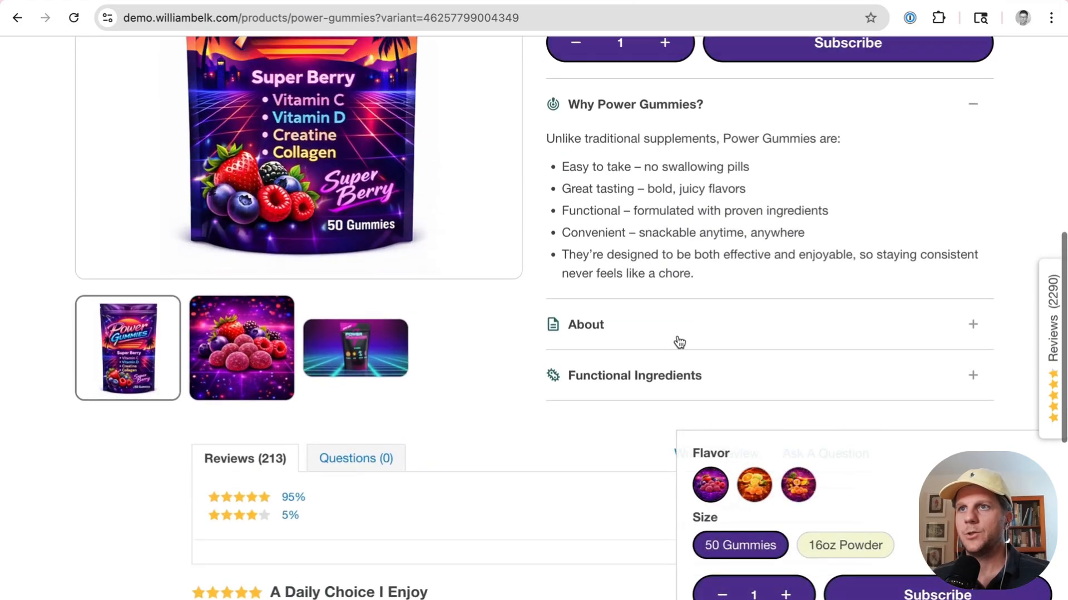
pyautogui.click(861, 548)
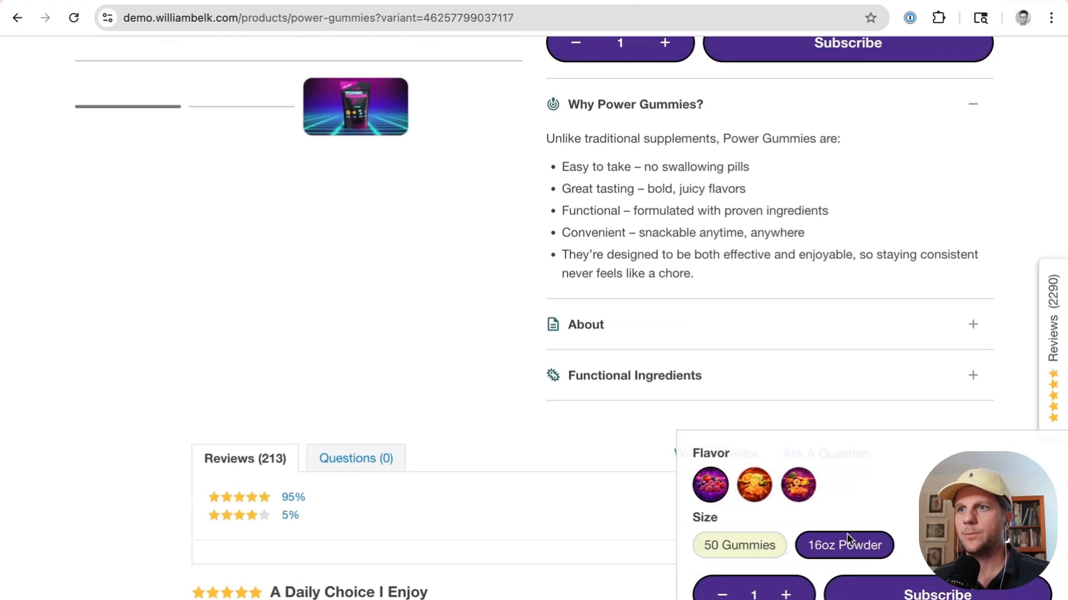
pyautogui.click(810, 492)
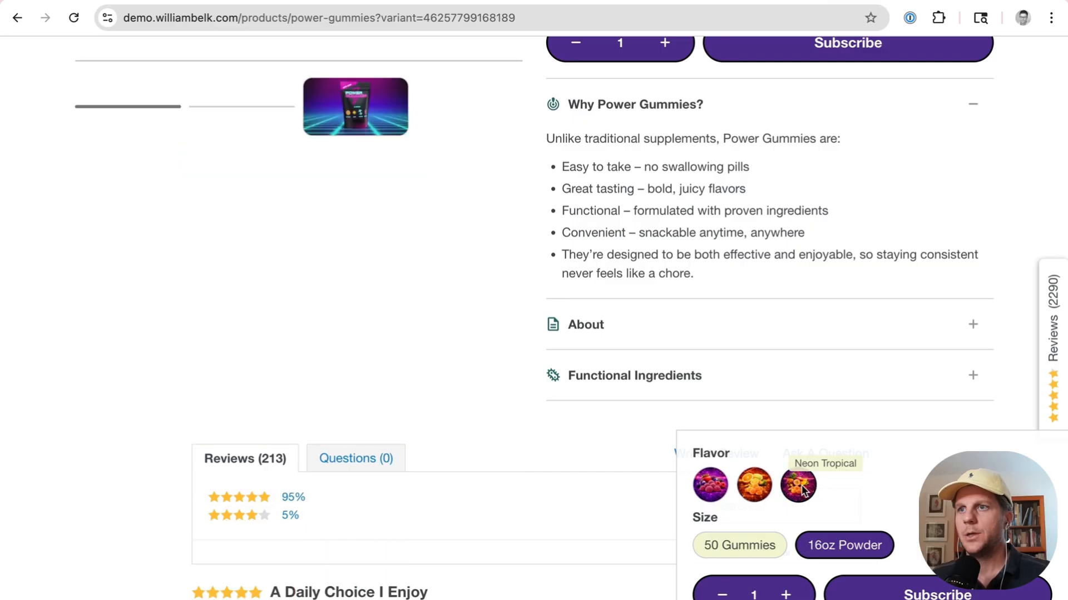
pyautogui.click(708, 489)
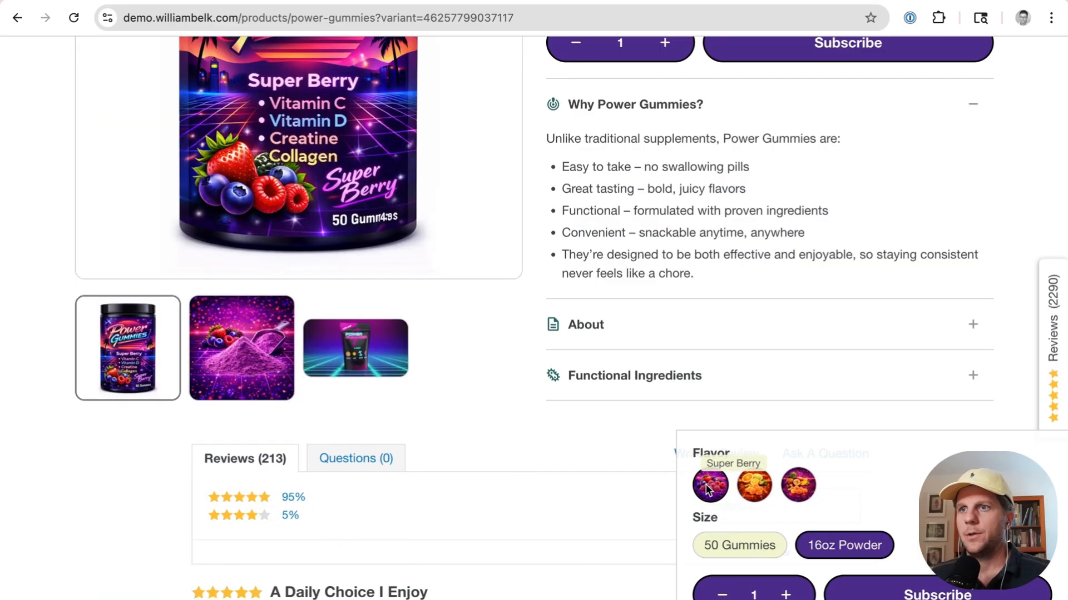
pyautogui.click(754, 485)
pyautogui.click(798, 485)
pyautogui.click(726, 489)
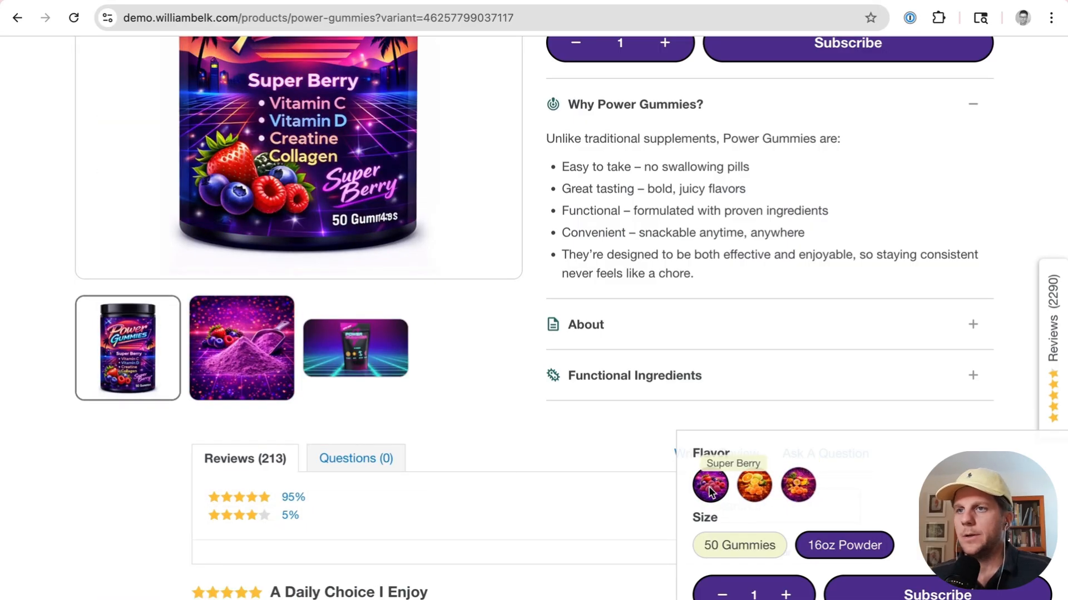
pyautogui.click(741, 551)
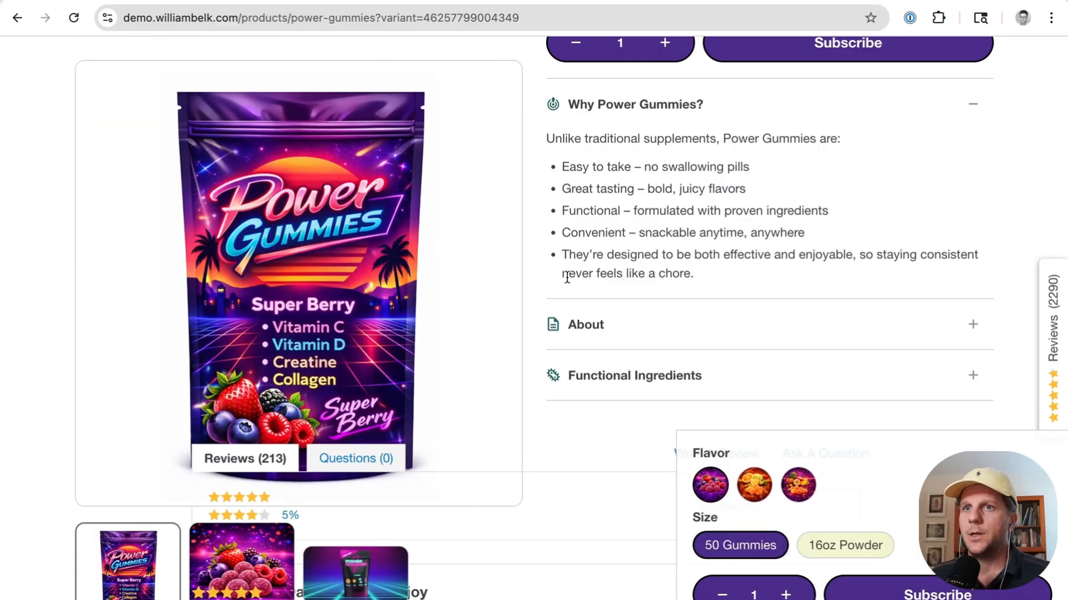
# Step: Expand the About, Functional Ingredients and Why Power Gummies? accordion sections on the product page
pyautogui.scroll(5, 567, 278)
pyautogui.scroll(-8, 567, 281)
pyautogui.scroll(4, 566, 278)
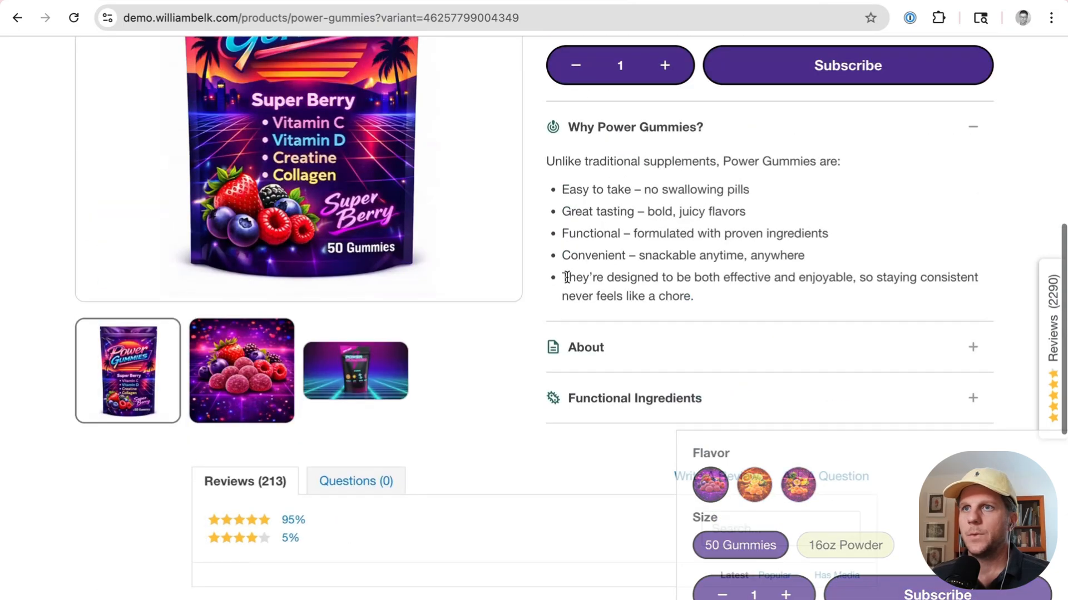
pyautogui.click(624, 345)
pyautogui.click(618, 325)
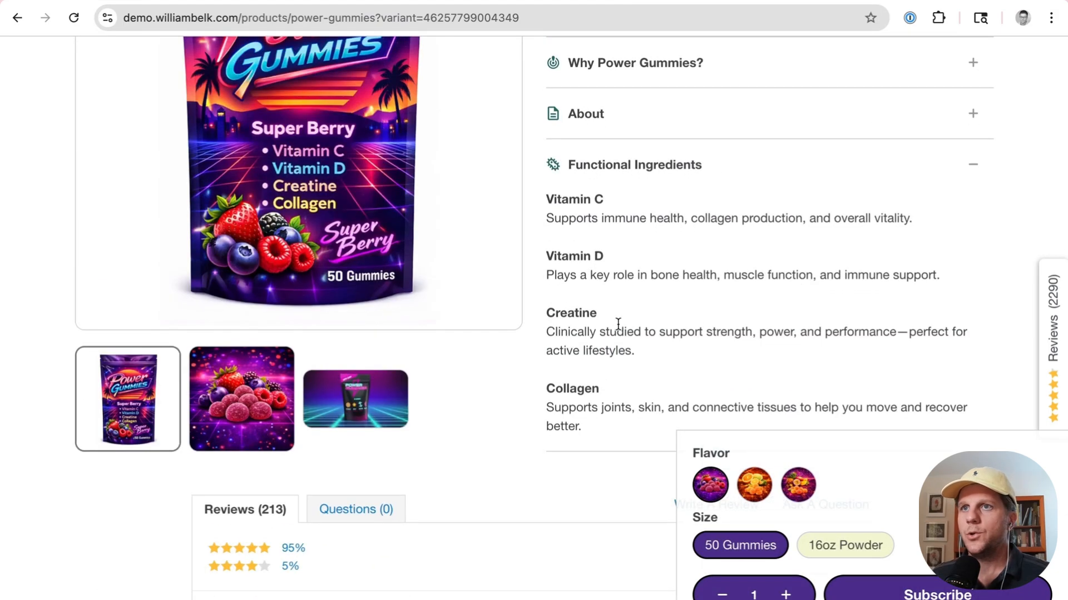
pyautogui.scroll(1, 612, 289)
pyautogui.click(588, 133)
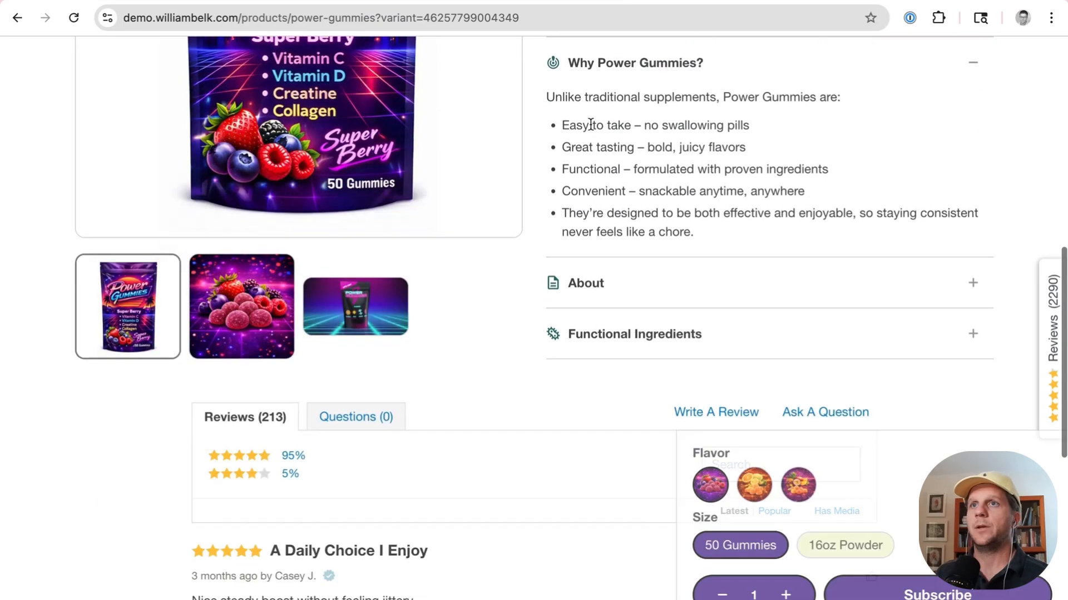
# Step: Open the Super Berry / 50 Gummies variant of Power Gummies and review its variant metafields
pyautogui.scroll(2, 615, 246)
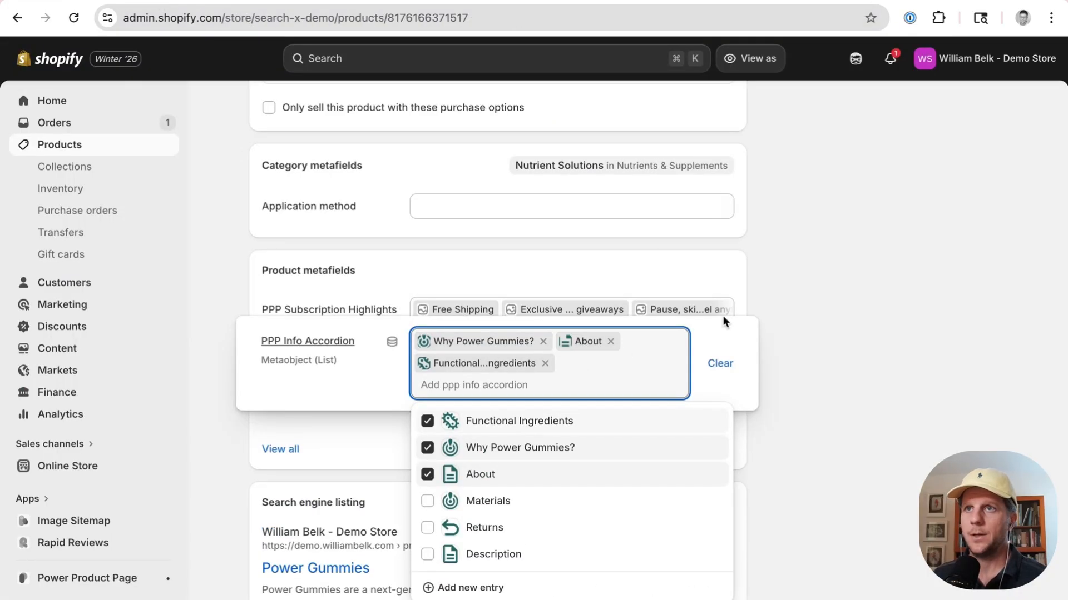
pyautogui.click(589, 279)
pyautogui.scroll(6, 572, 270)
pyautogui.scroll(10, 571, 276)
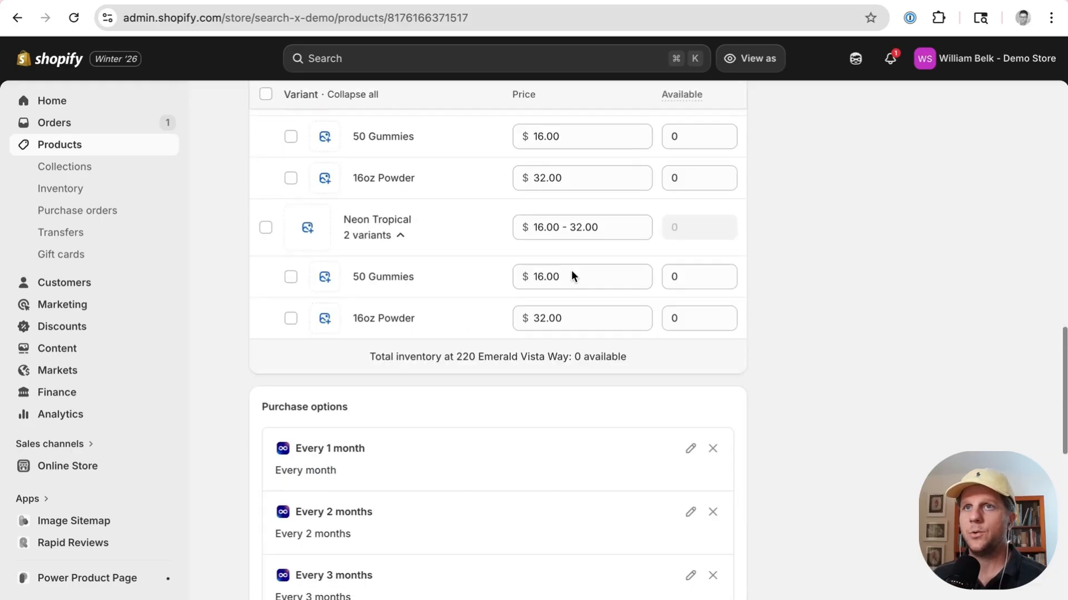
pyautogui.click(398, 278)
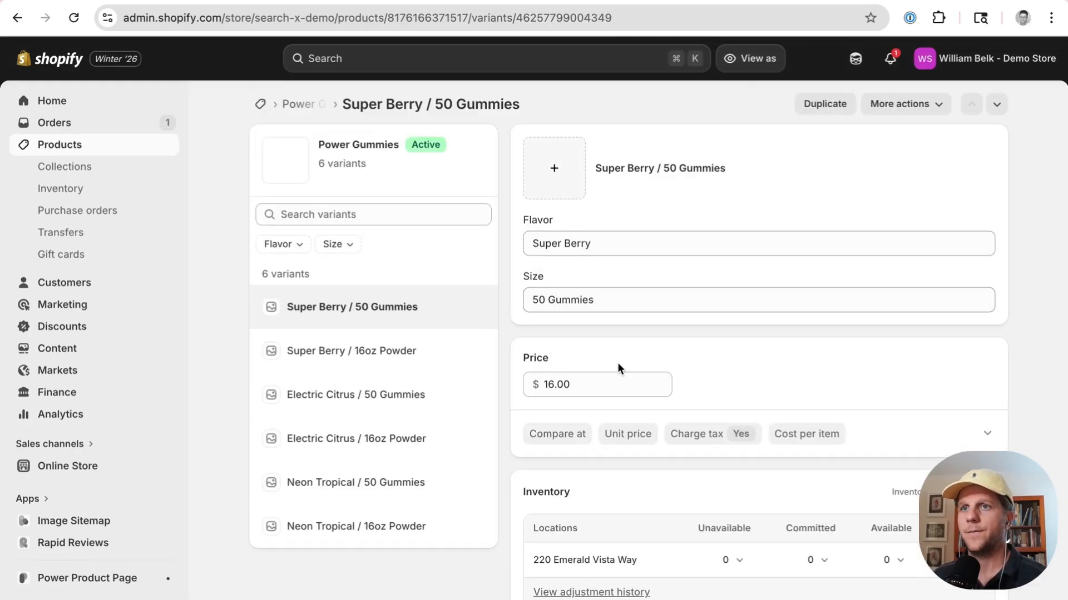
pyautogui.scroll(-12, 617, 365)
pyautogui.scroll(-2, 639, 365)
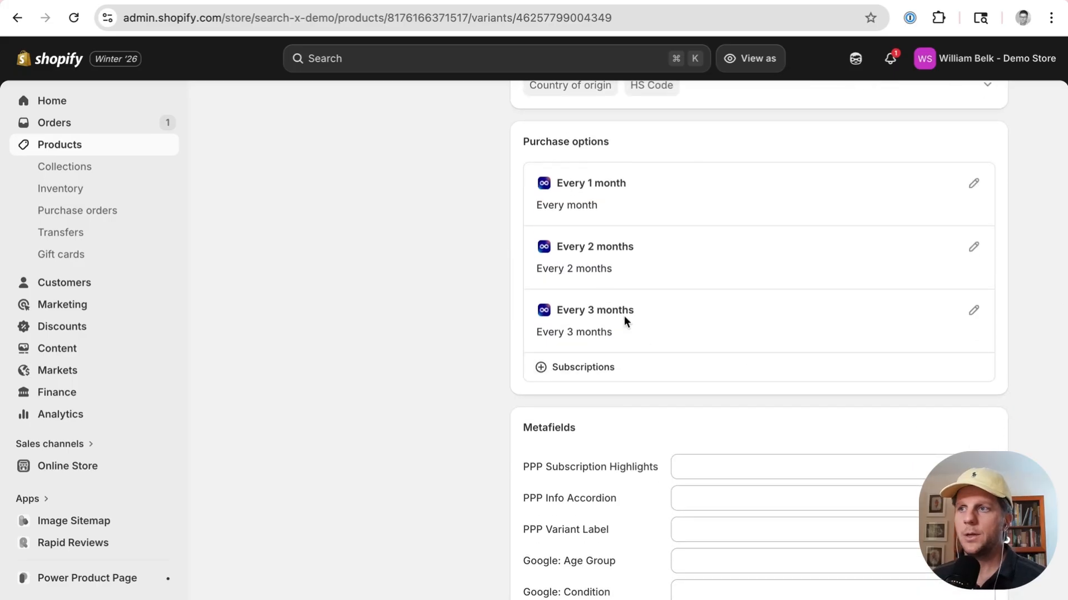
pyautogui.scroll(-4, 624, 316)
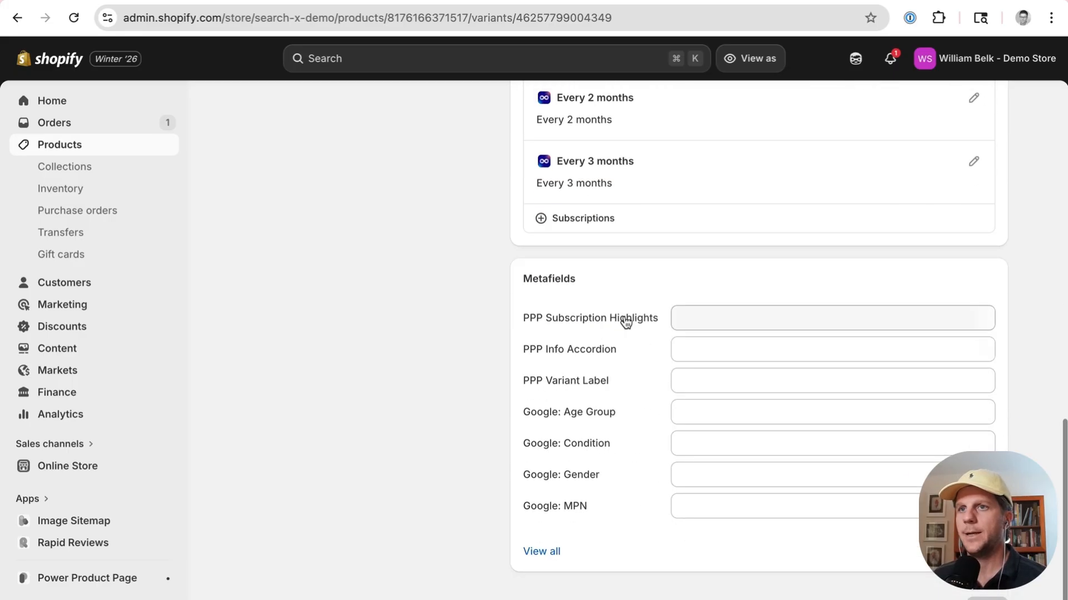
# Step: Open the variant's PPP Subscription Highlights and PPP Info Accordion entry lists without selecting any entries
pyautogui.click(717, 326)
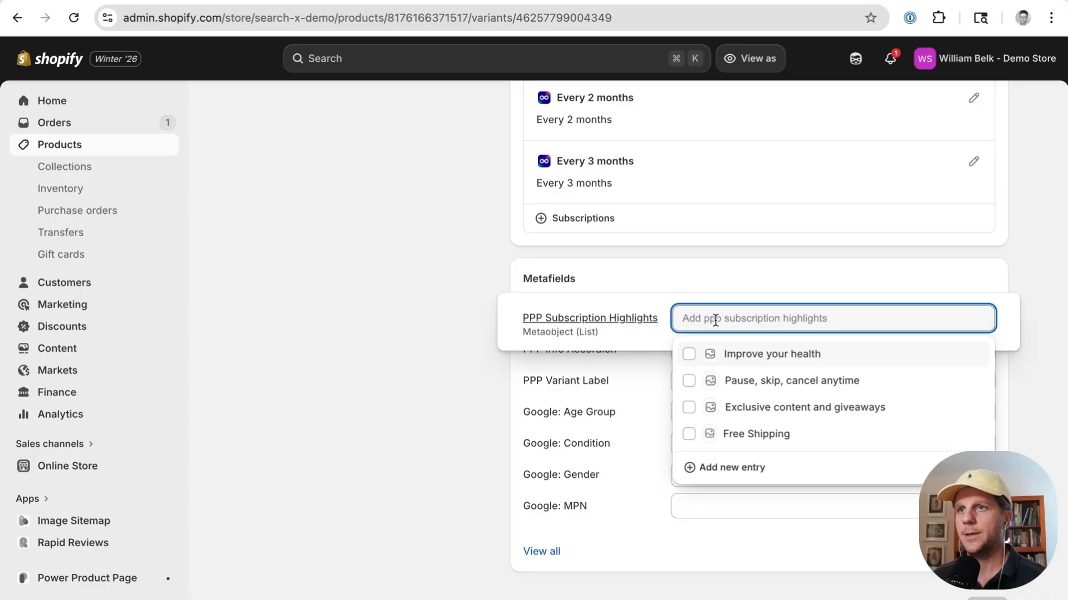
pyautogui.click(505, 367)
pyautogui.click(739, 352)
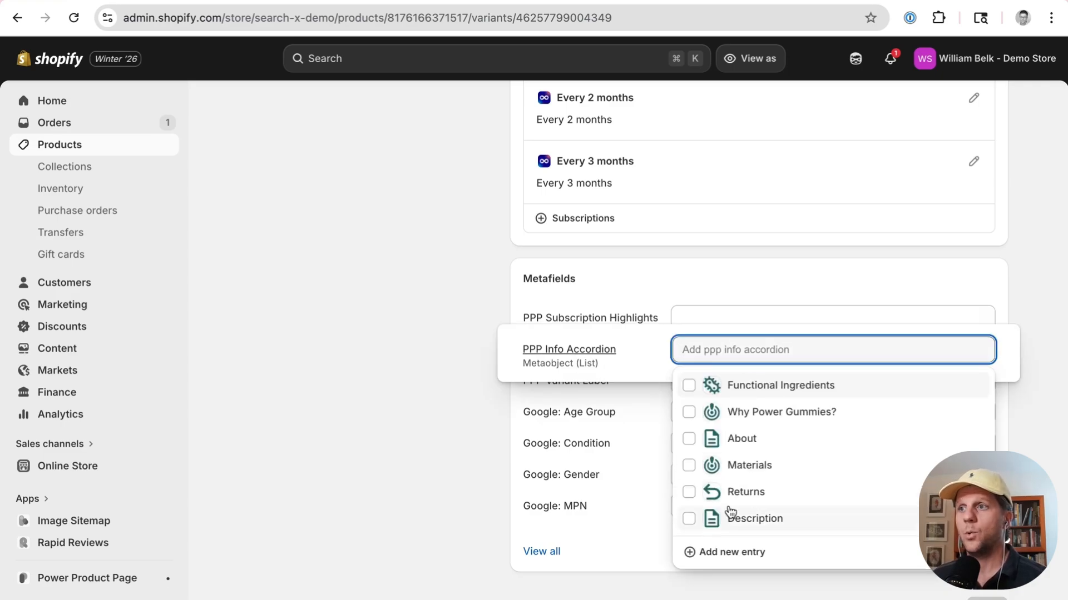
pyautogui.click(456, 422)
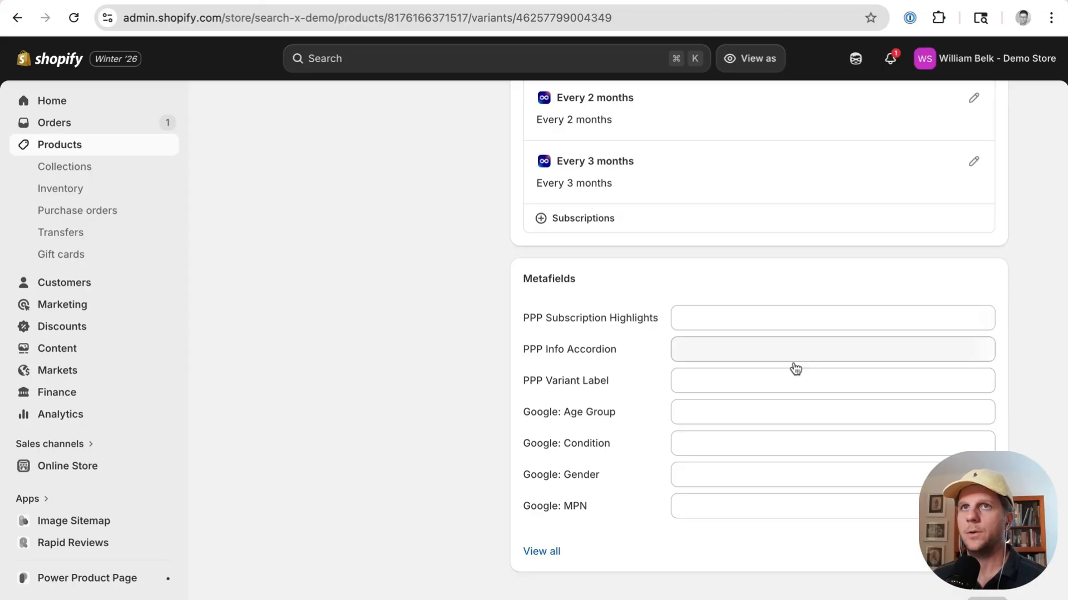
# Step: Return to the Power Gummies product and review its product metafields for highlights, accordion and option colors
pyautogui.scroll(15, 578, 210)
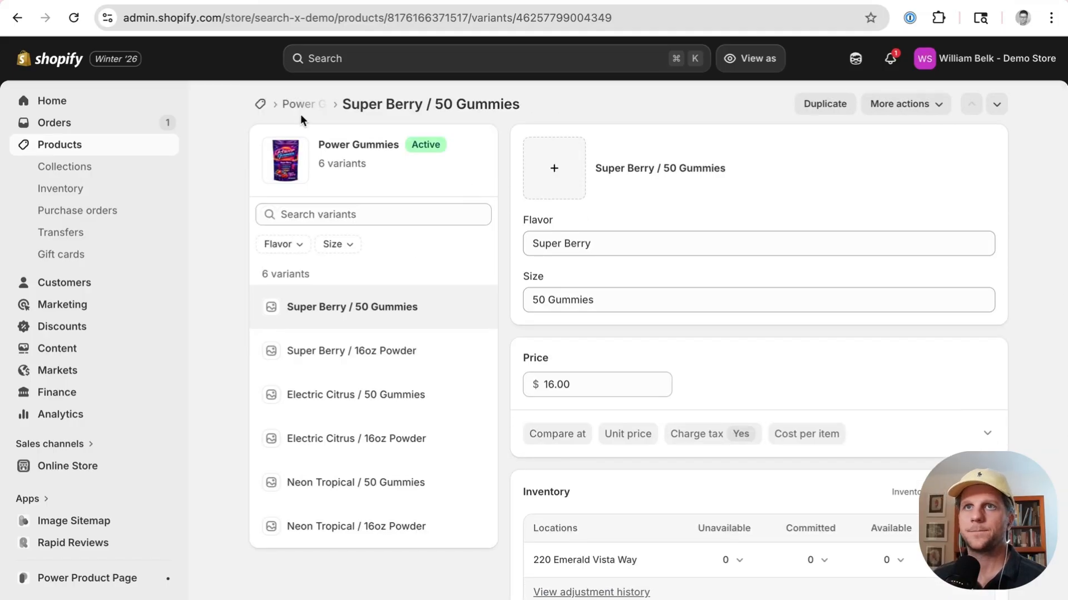
pyautogui.click(302, 106)
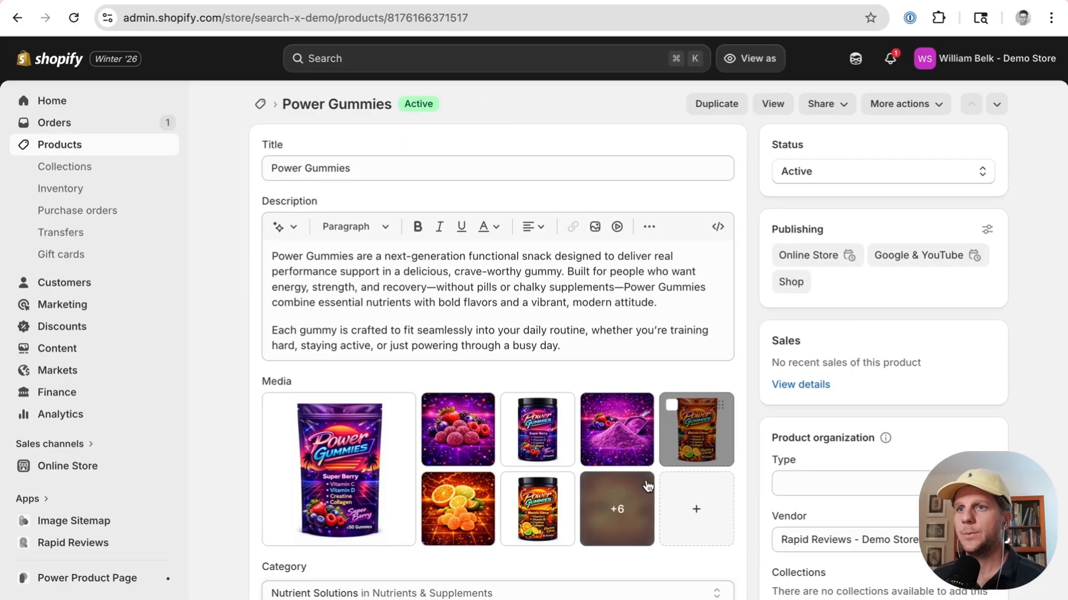
pyautogui.scroll(-10, 646, 479)
pyautogui.scroll(-5, 646, 479)
pyautogui.scroll(-10, 646, 481)
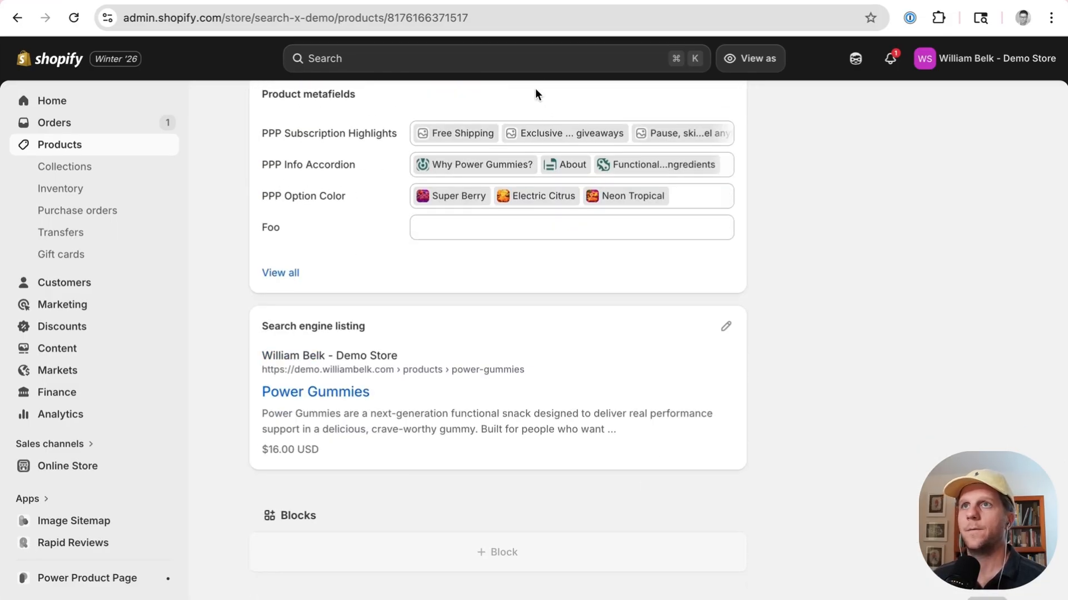
# Step: Switch to the live product page and examine the subscription and single purchase boxes
pyautogui.hotkey('ctrl', 'Tab')
pyautogui.scroll(8, 653, 330)
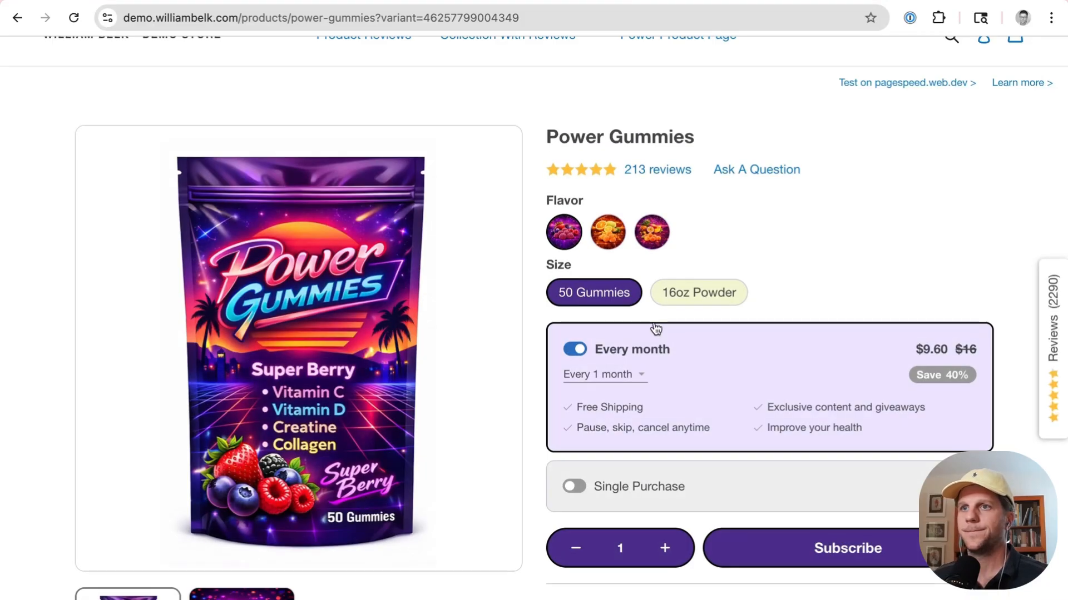
pyautogui.click(695, 485)
pyautogui.click(682, 410)
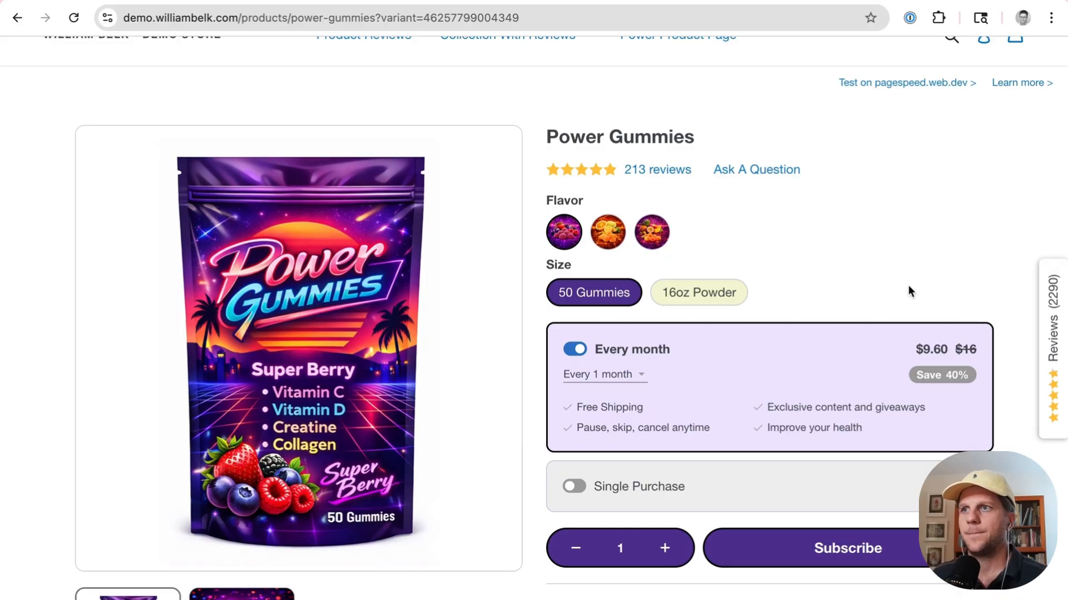
pyautogui.scroll(1, 910, 291)
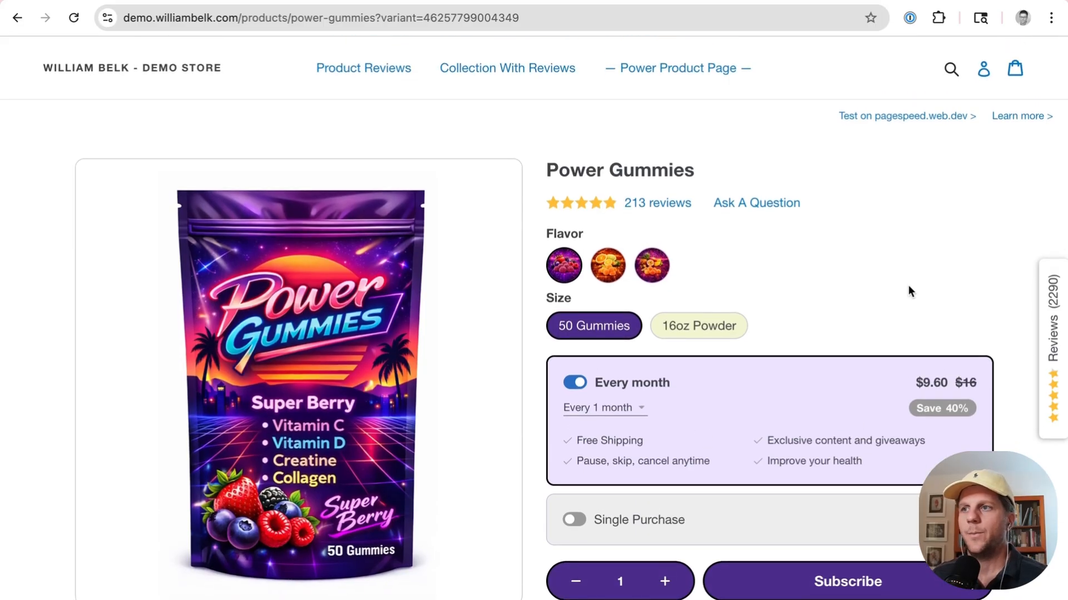